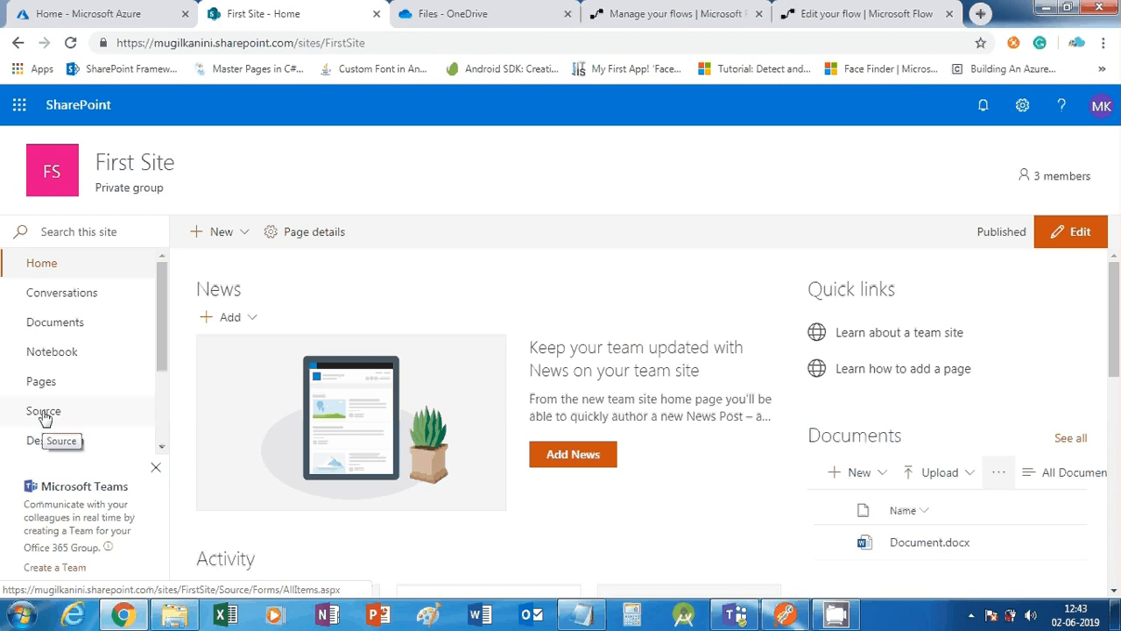
Open the Office 365 app launcher from the First Site home page
click(19, 105)
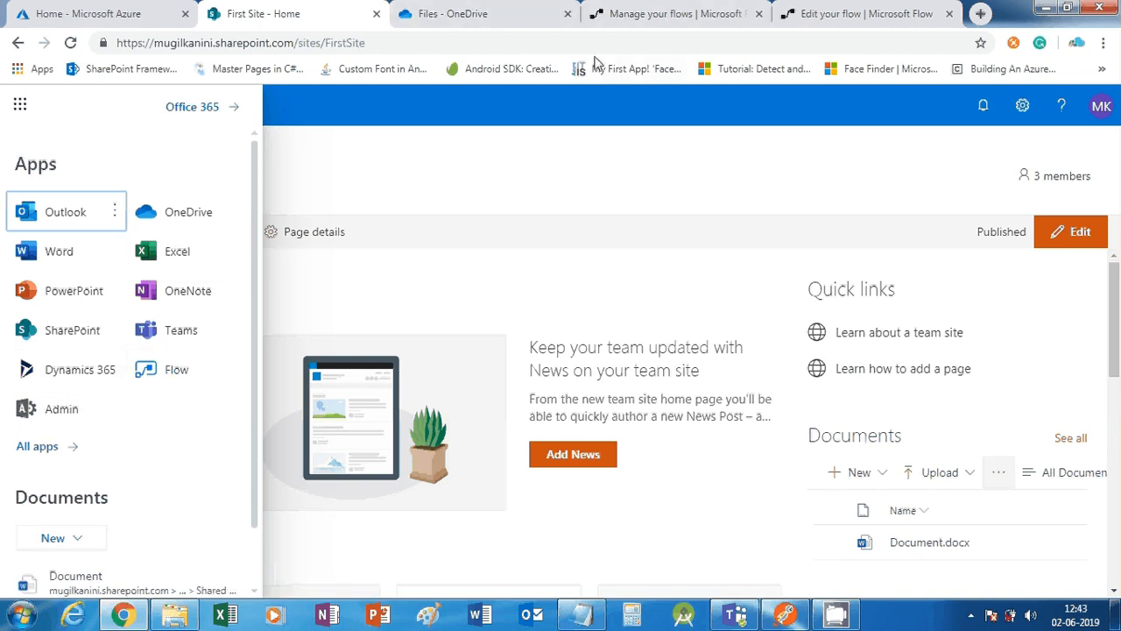
Switch to the My flows page and expand the + New flow creation options
click(645, 17)
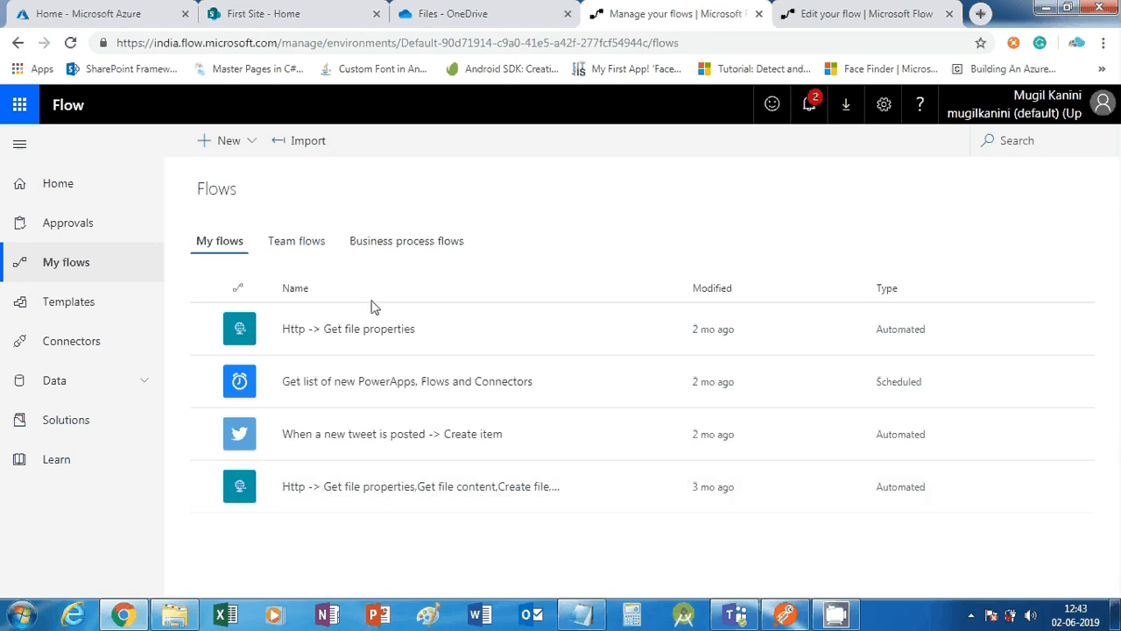
click(246, 147)
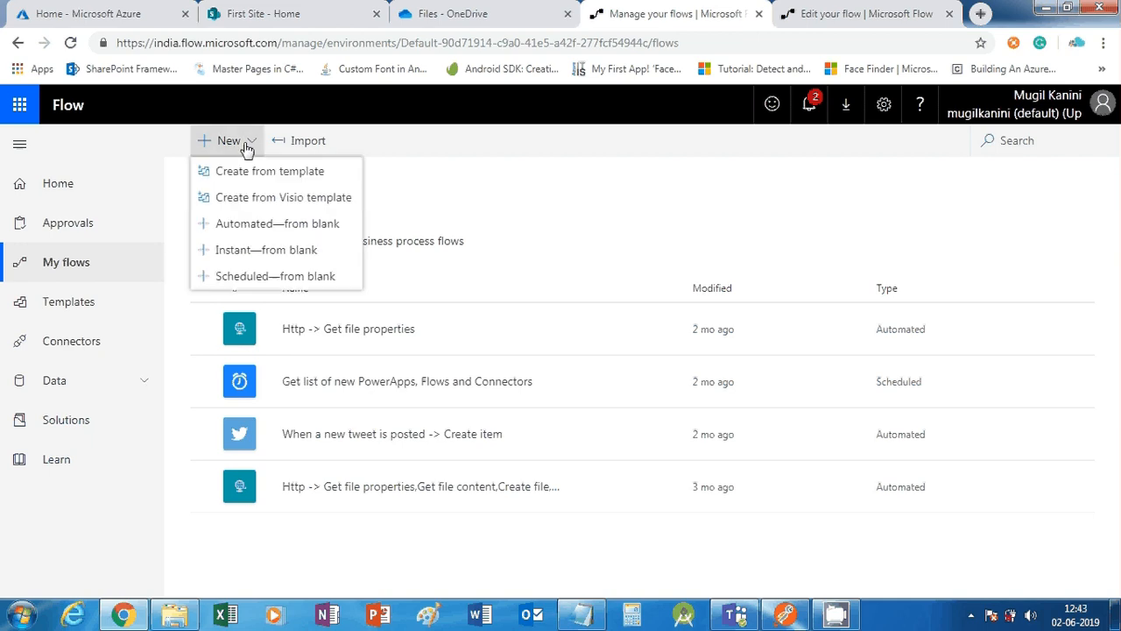
Start an automated flow from blank named 'PDF Conversion', skipping the trigger choice
click(330, 230)
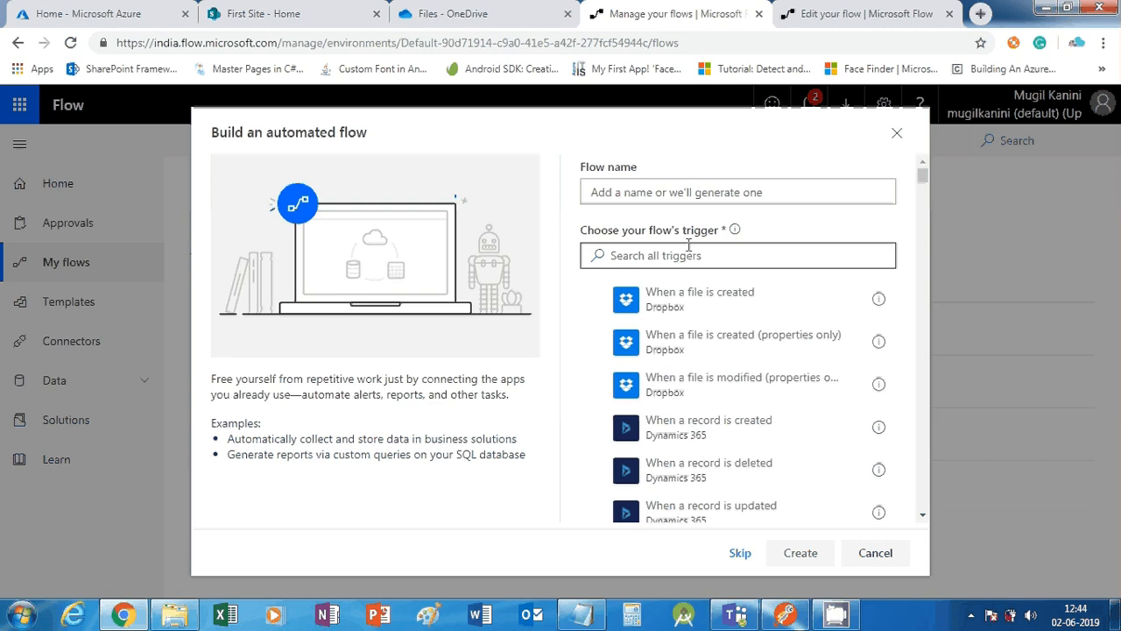
click(604, 191)
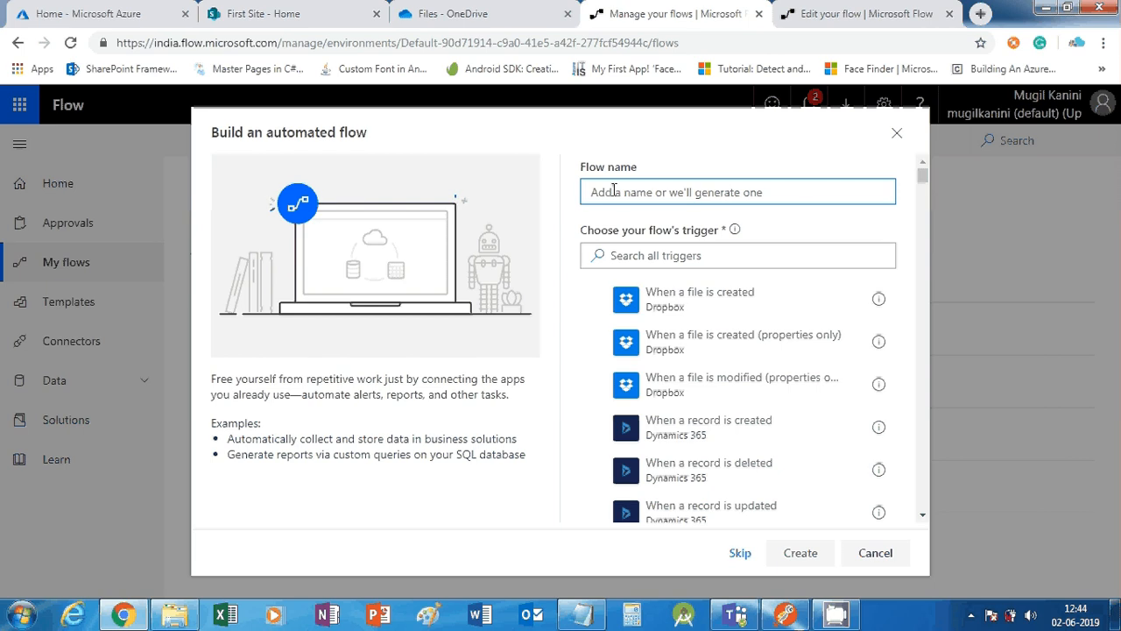
text(pdf)
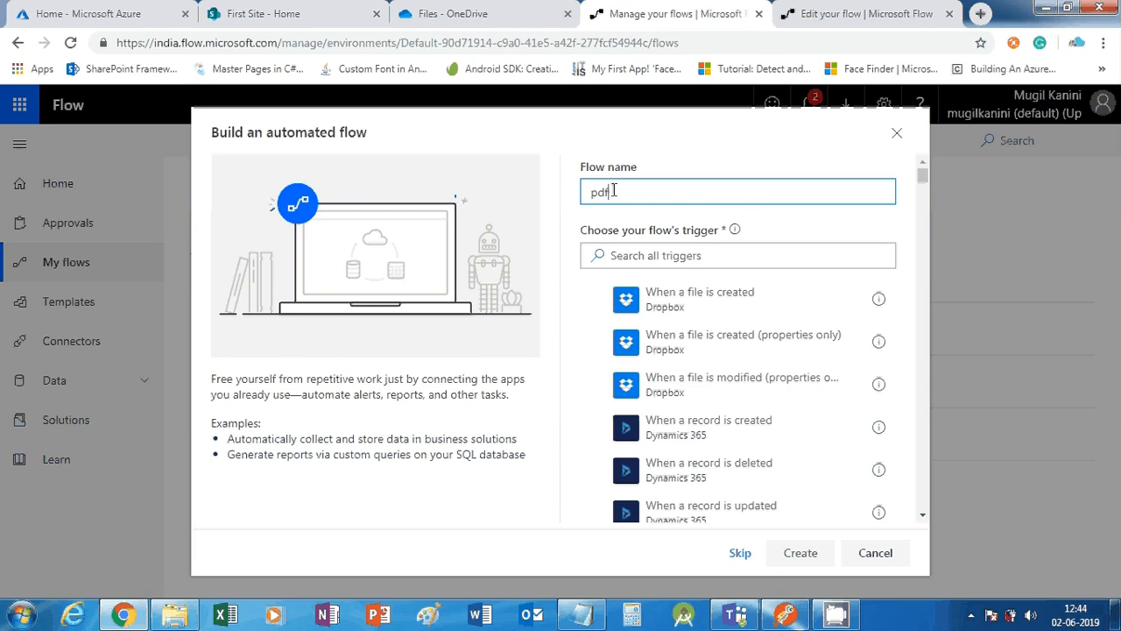
key(BackSpace)
key(BackSpace)
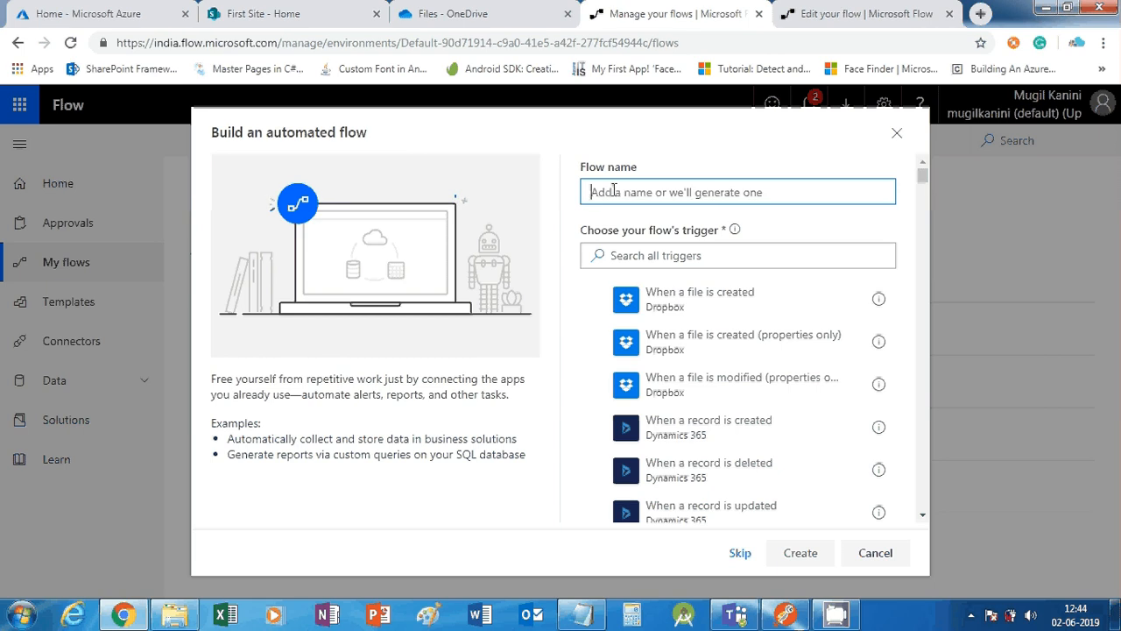
text(PDF)
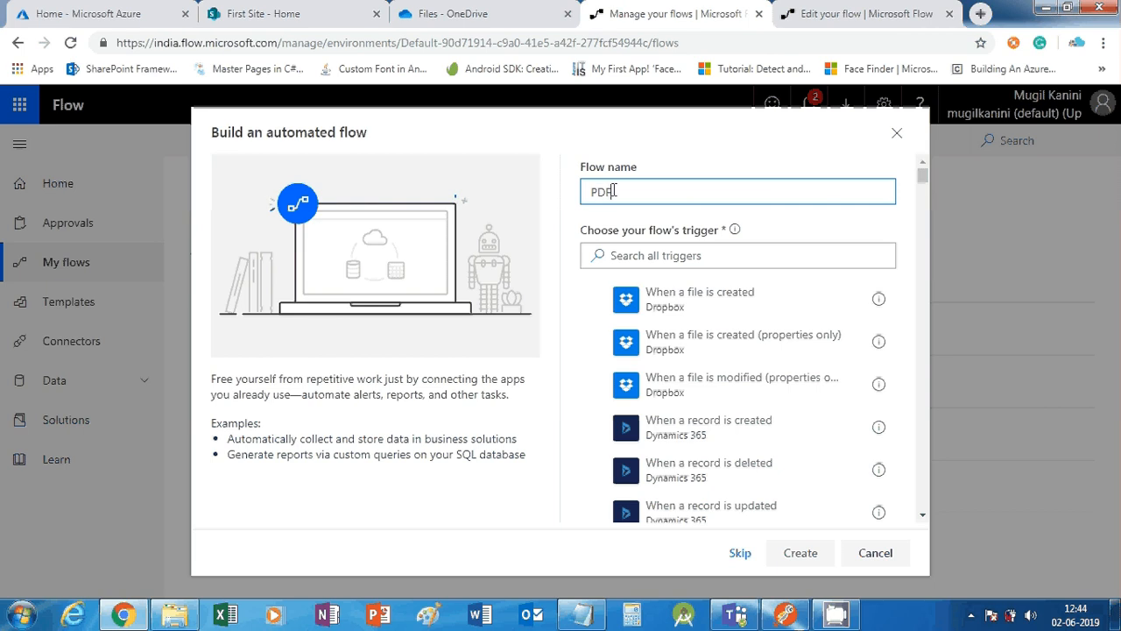
text( Conversion)
click(793, 567)
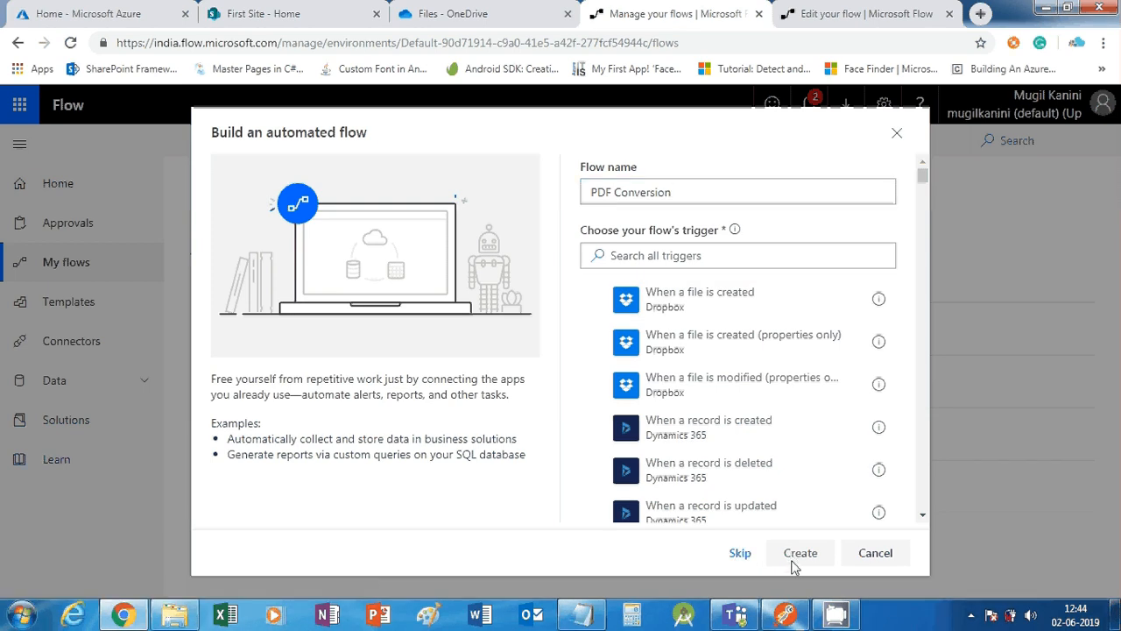
click(740, 555)
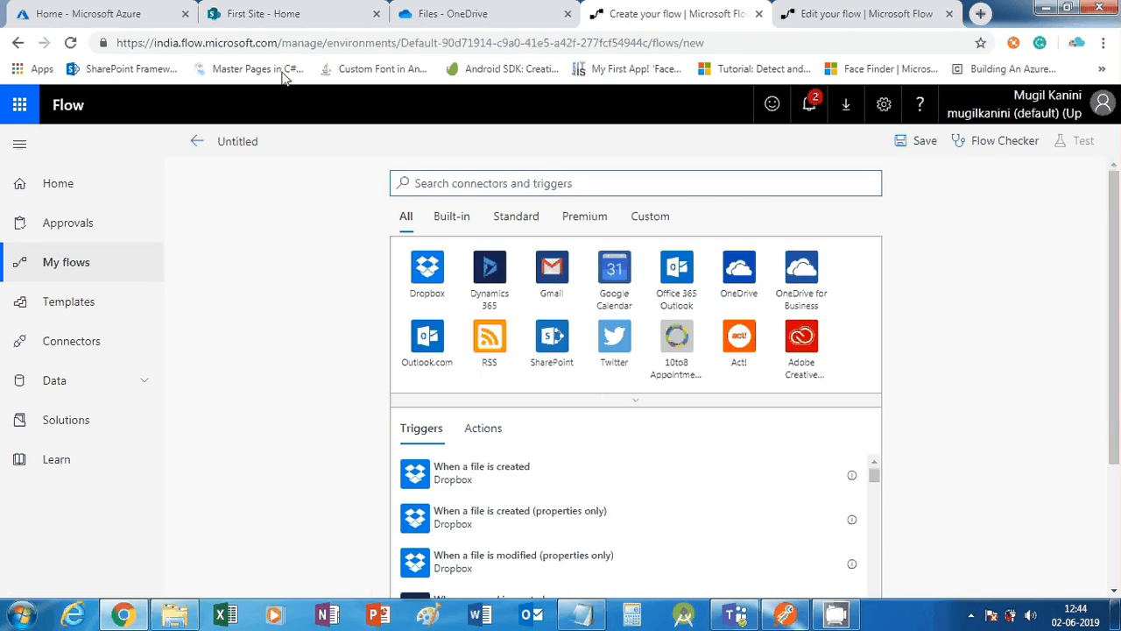
Title the flow 'PDF Conversion' and search connectors and triggers for 'Http'
click(252, 141)
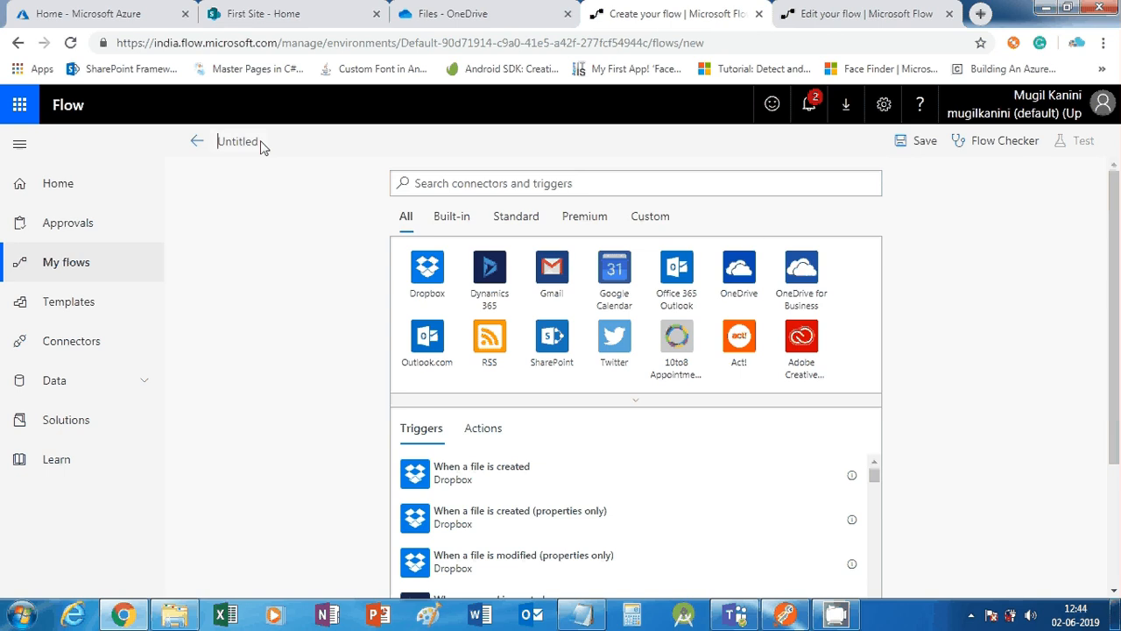
text(PDF Conversion)
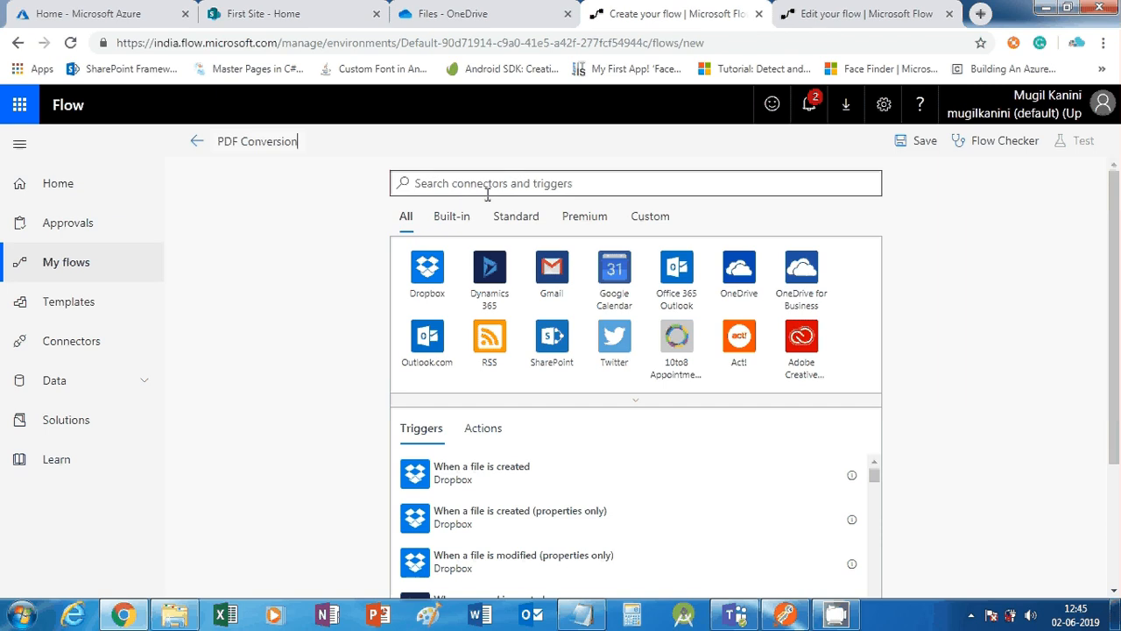
click(512, 174)
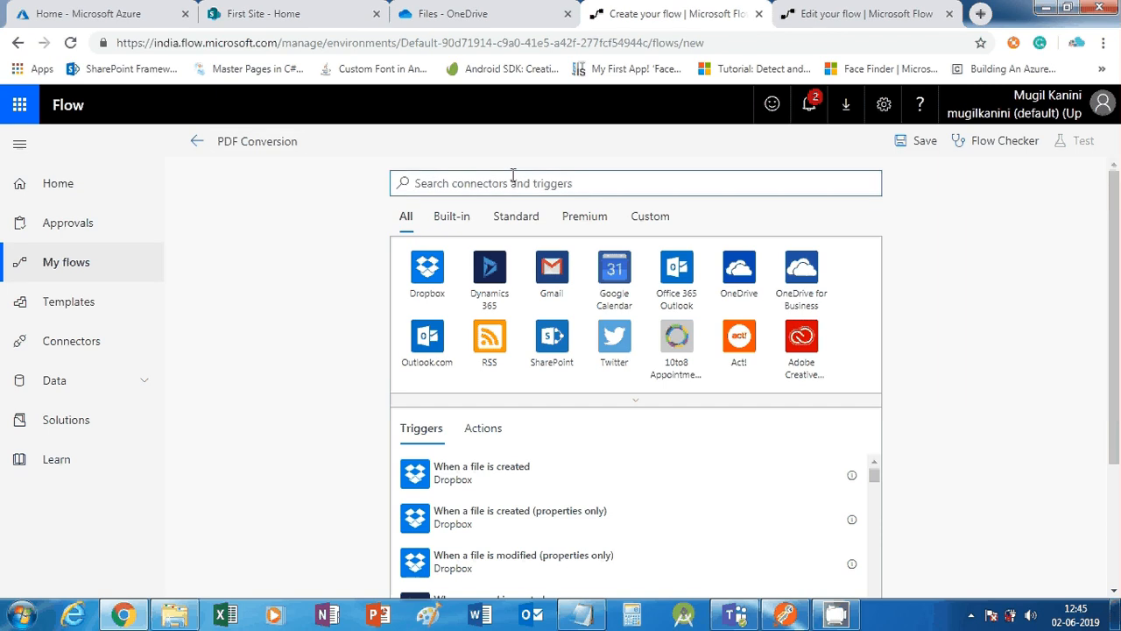
text(Http)
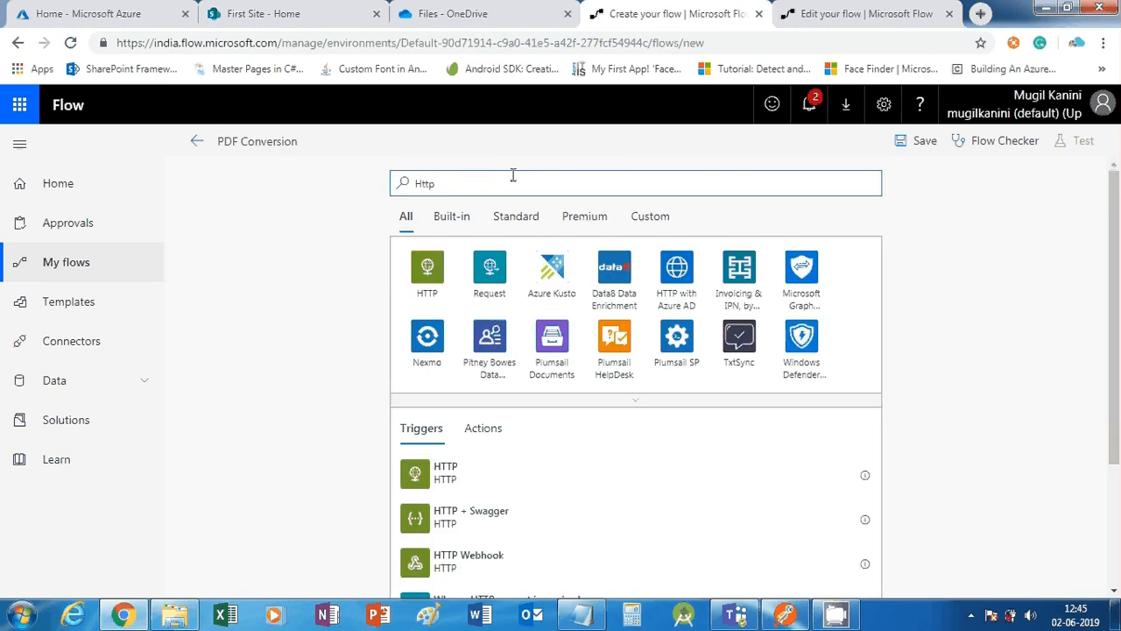
Use the Request connector's 'When a HTTP request is received' trigger and focus its body schema
click(490, 289)
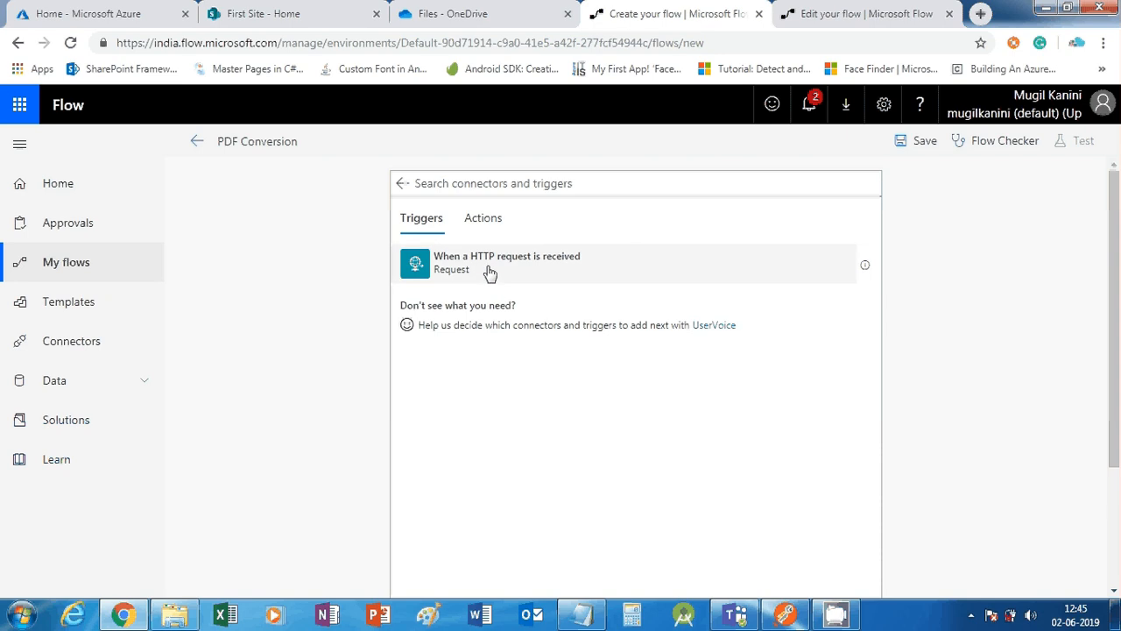
click(490, 273)
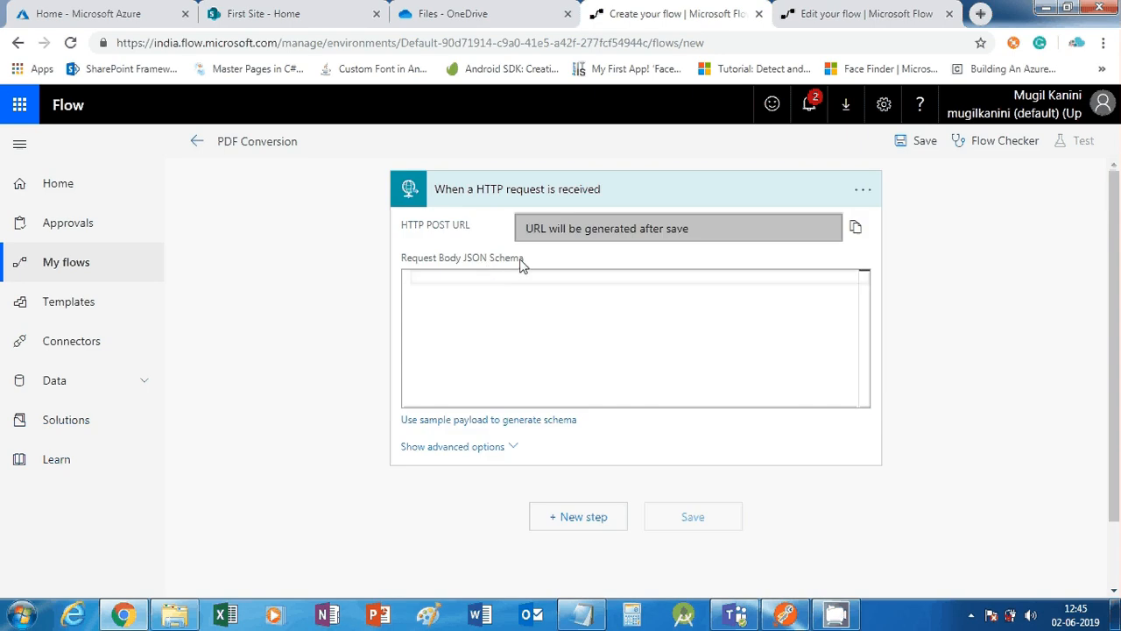
click(566, 355)
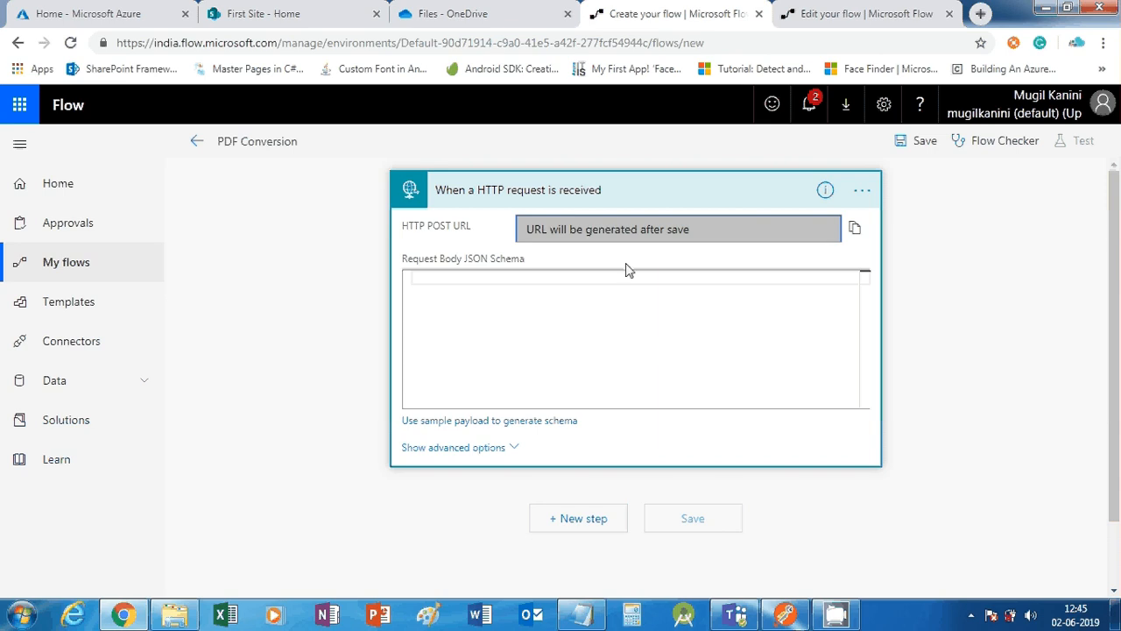
click(430, 291)
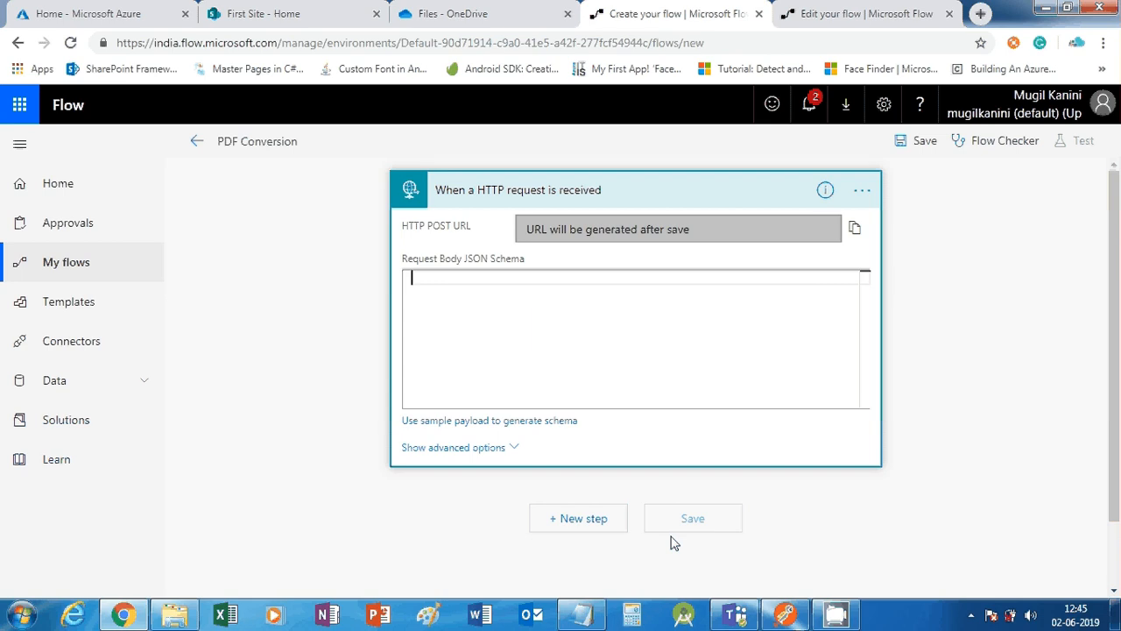
Paste the prepared JSON schema from Notepad into the Request Body JSON Schema box
click(581, 613)
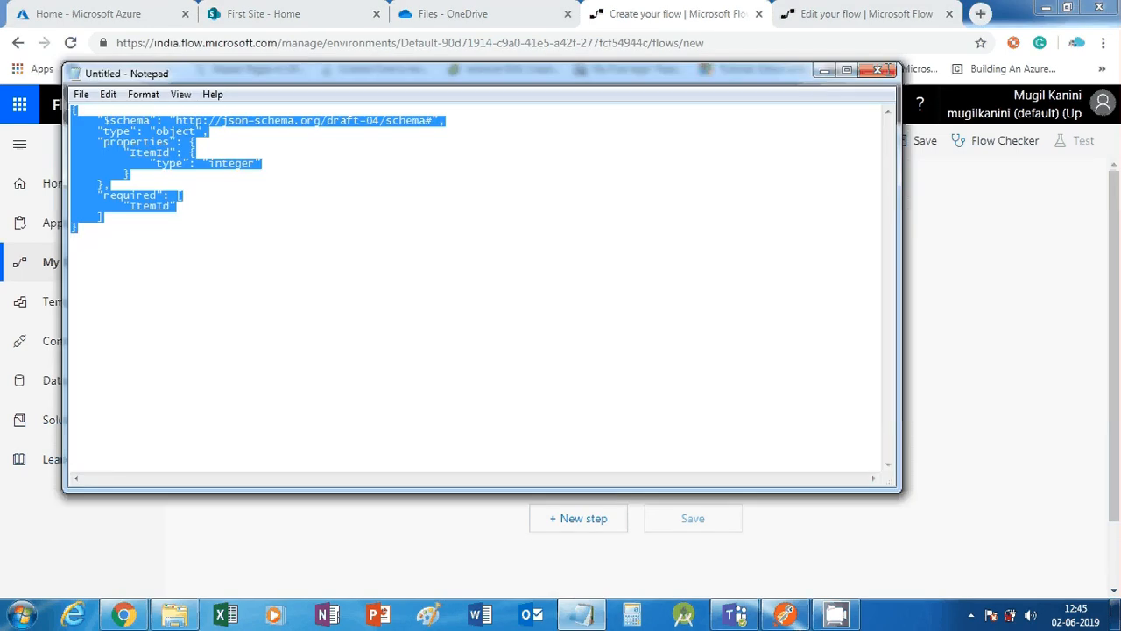
click(824, 70)
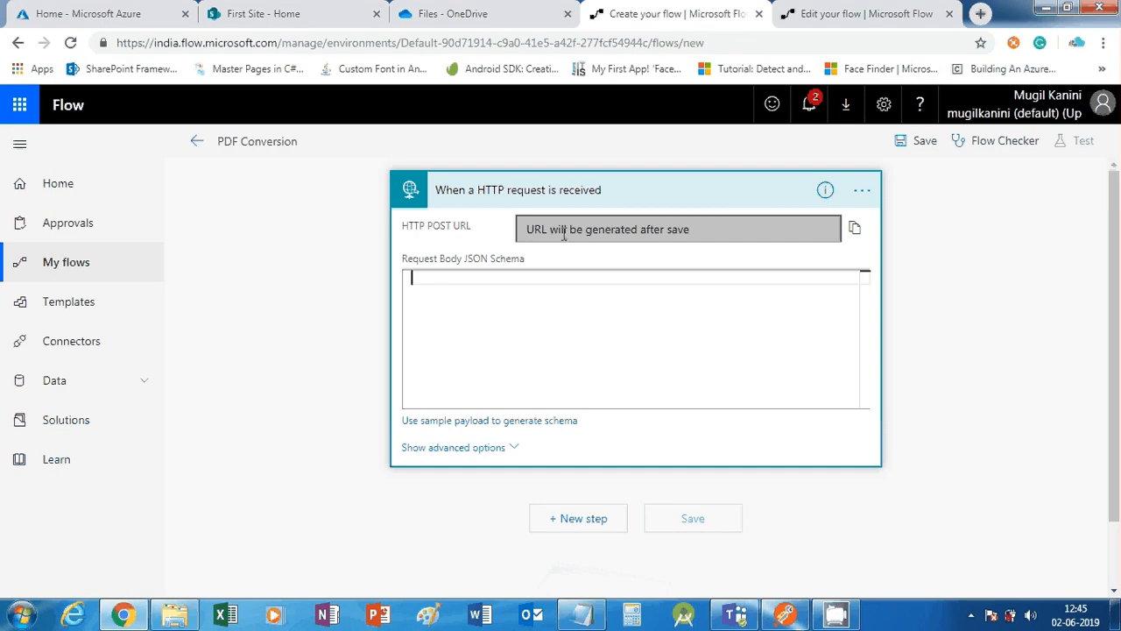
click(453, 286)
text({     "$schema": "http://json-schema.org/draft-04/schema#",     "type": "object",     "properties": {         "ItemId": {             "type": "integer"         }     },     "required": [         "ItemId"     ] })
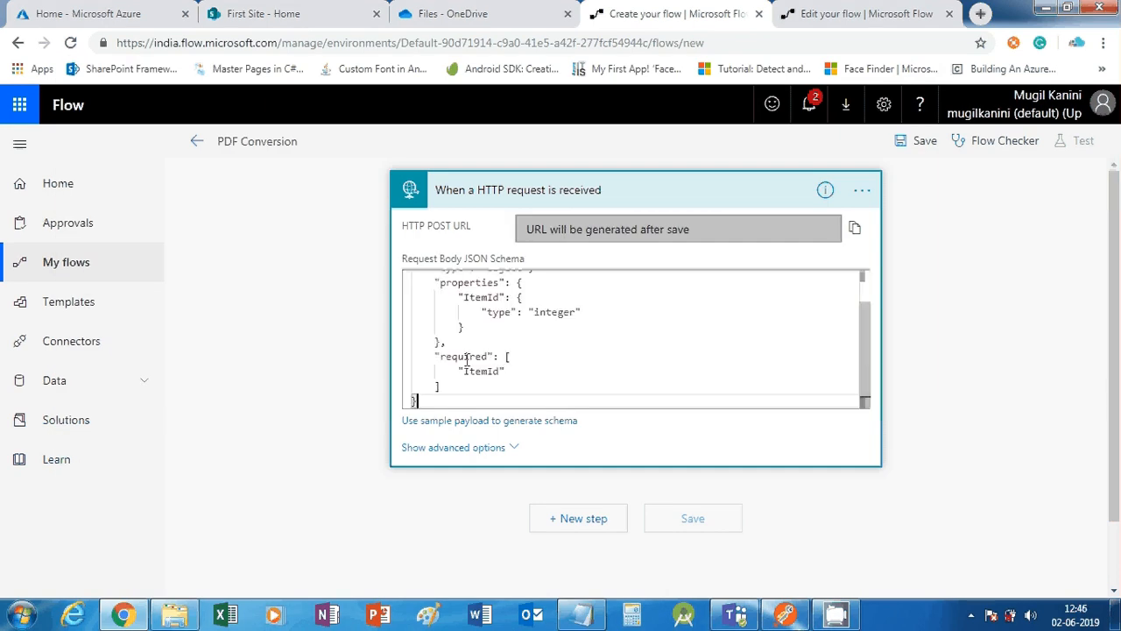
Review the pasted schema's ItemId property and its integer type
double_click(484, 338)
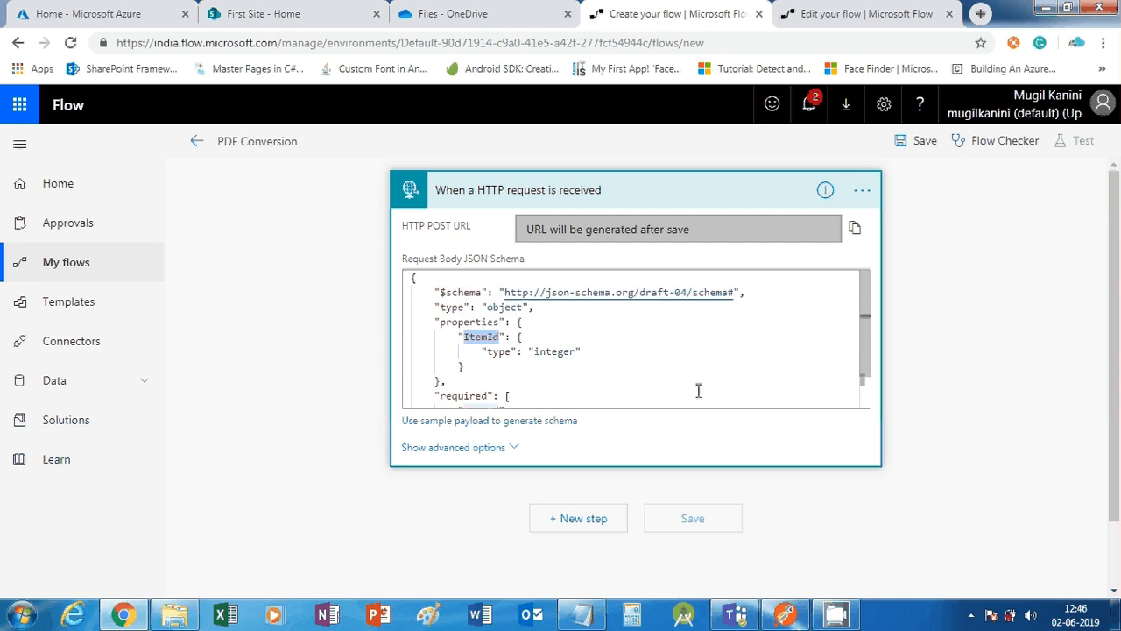
double_click(566, 350)
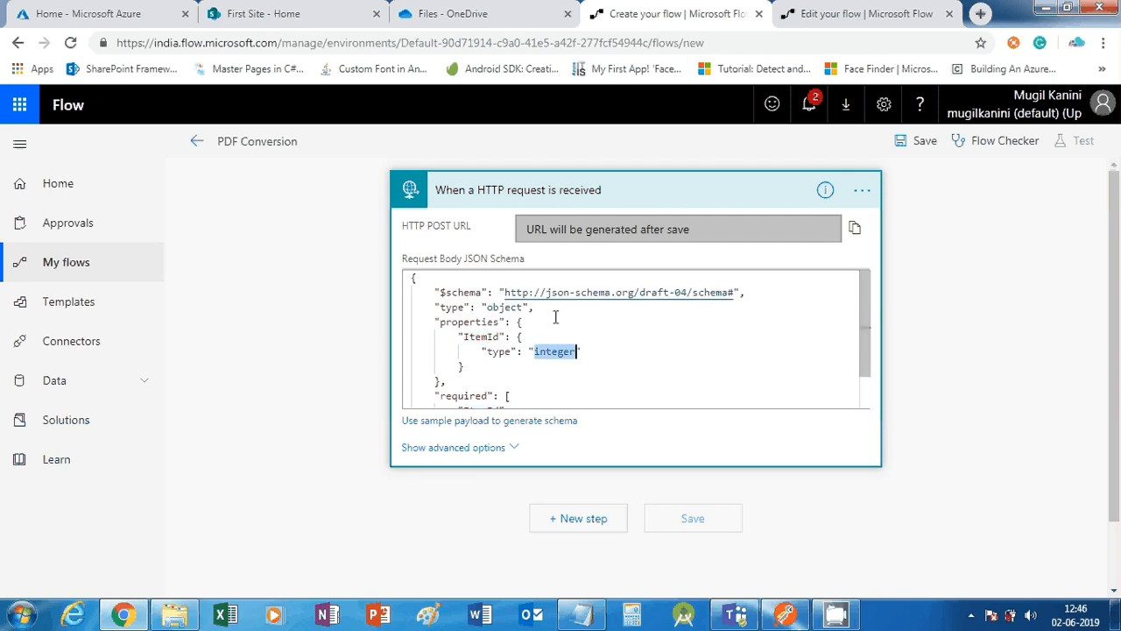
double_click(484, 336)
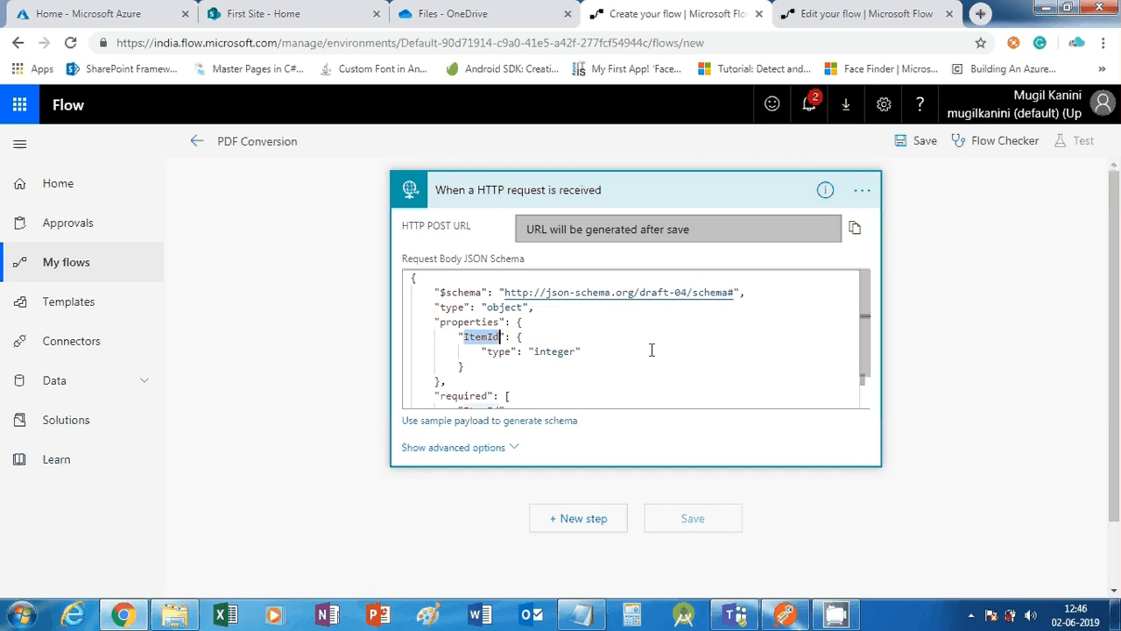
scroll(474, 381, down, 1)
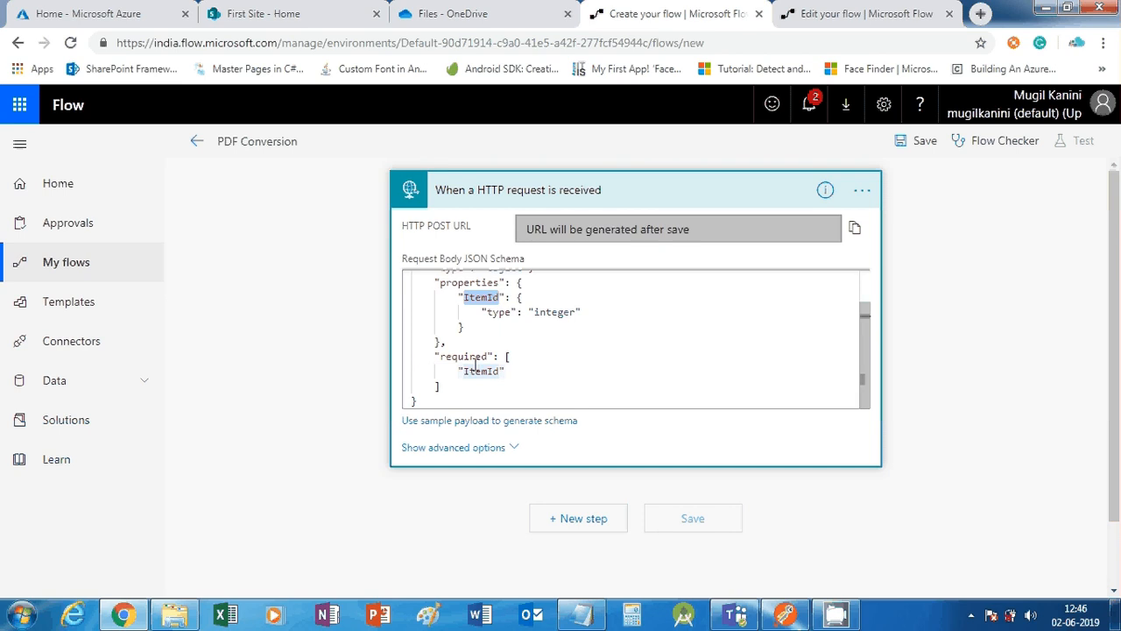
scroll(474, 366, up, 1)
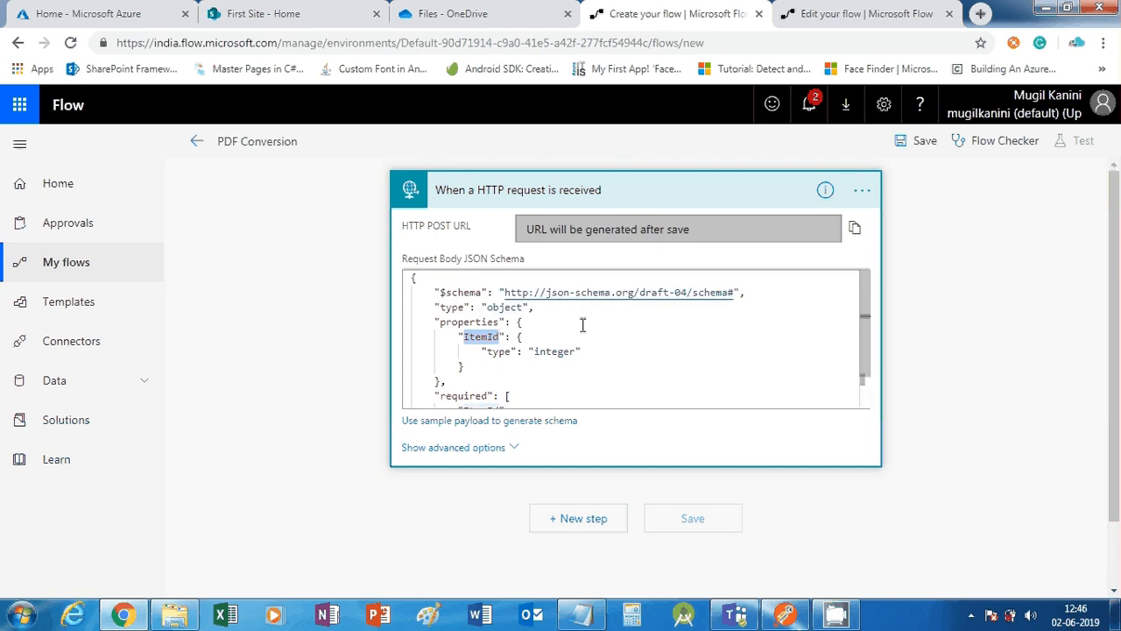
scroll(596, 324, down, 3)
scroll(569, 363, up, 1)
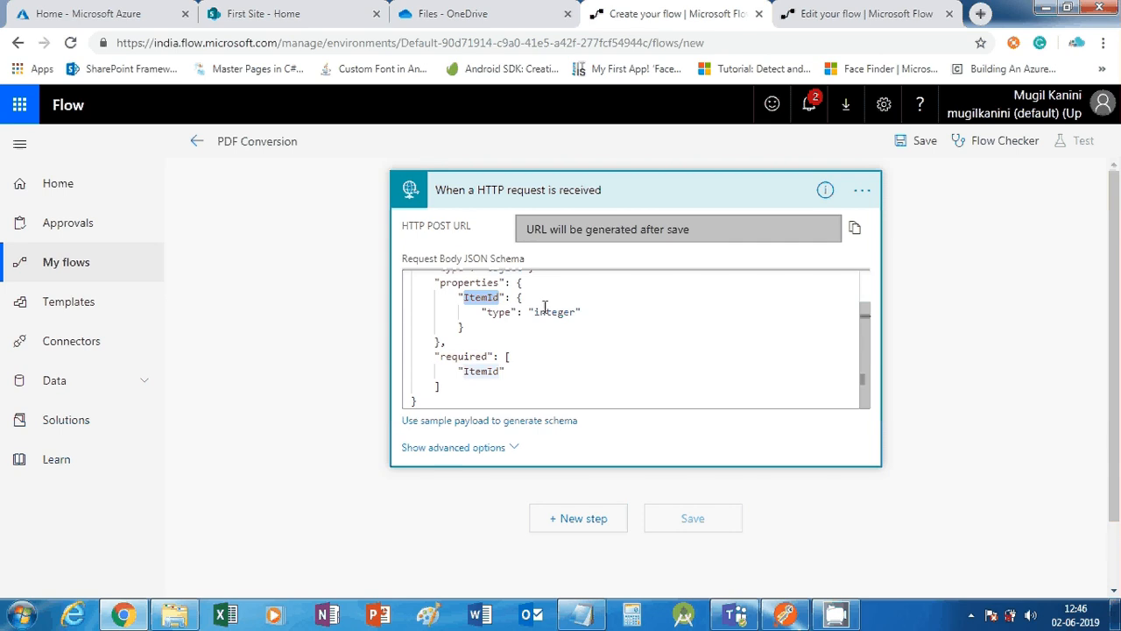
Add the SharePoint Get file properties action after the trigger, found by searching 'get'
mouse_move(544, 307)
click(573, 521)
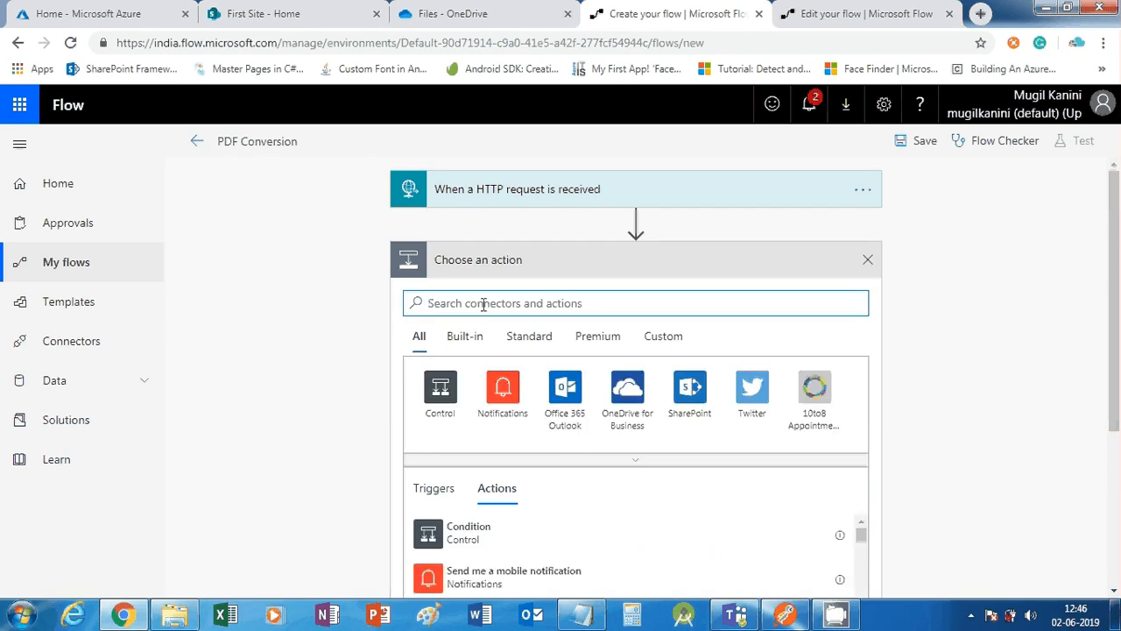
click(702, 418)
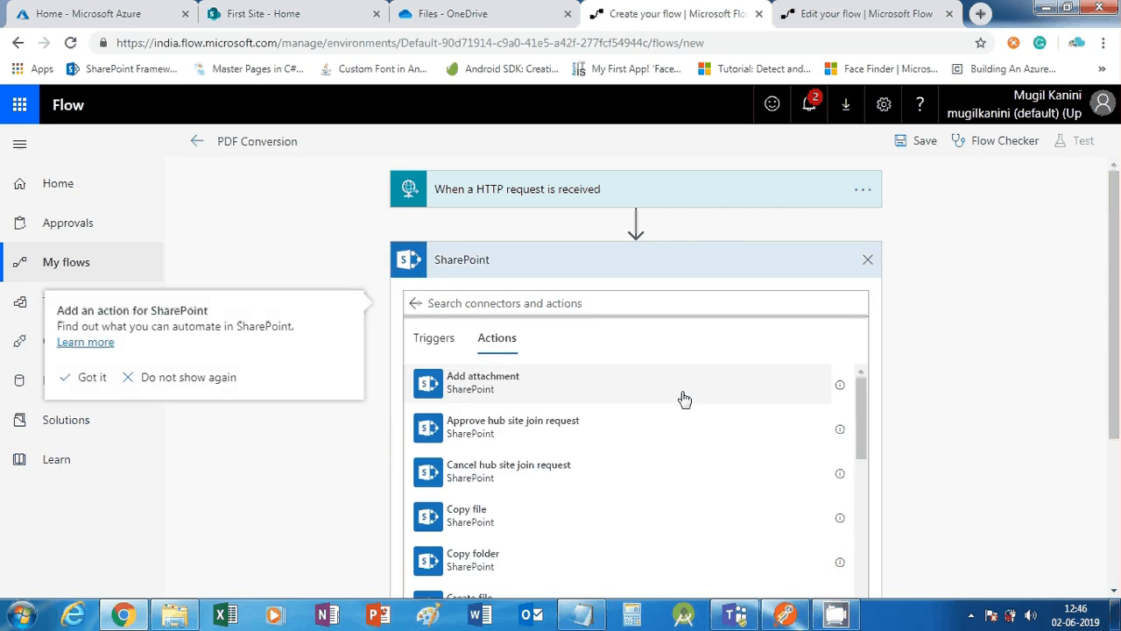
scroll(490, 438, down, 1)
scroll(481, 412, down, 2)
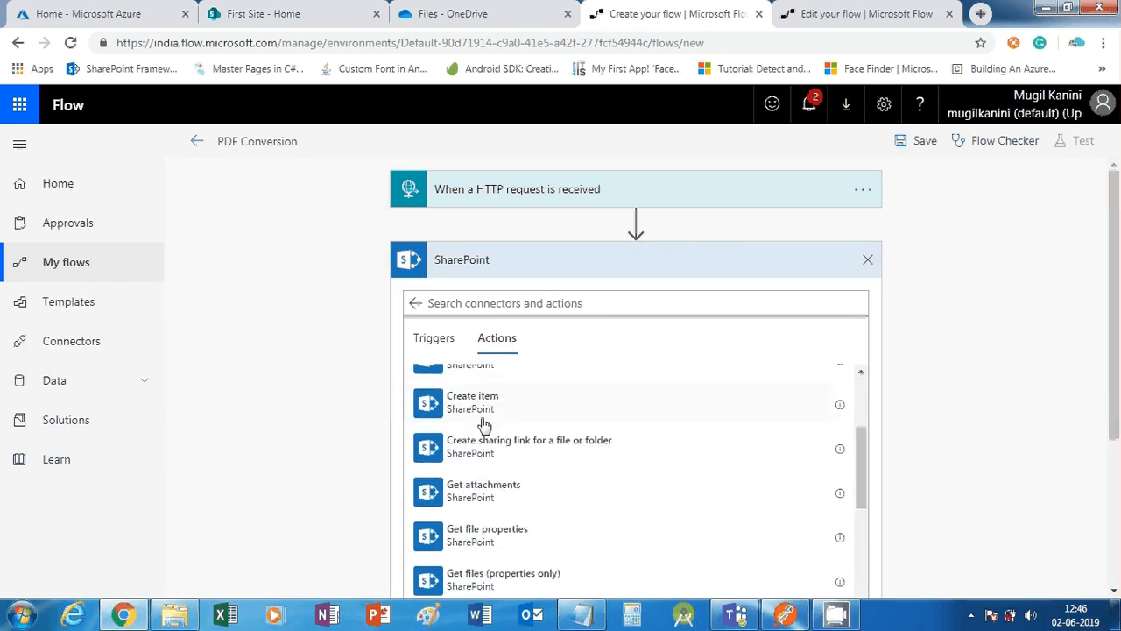
click(482, 302)
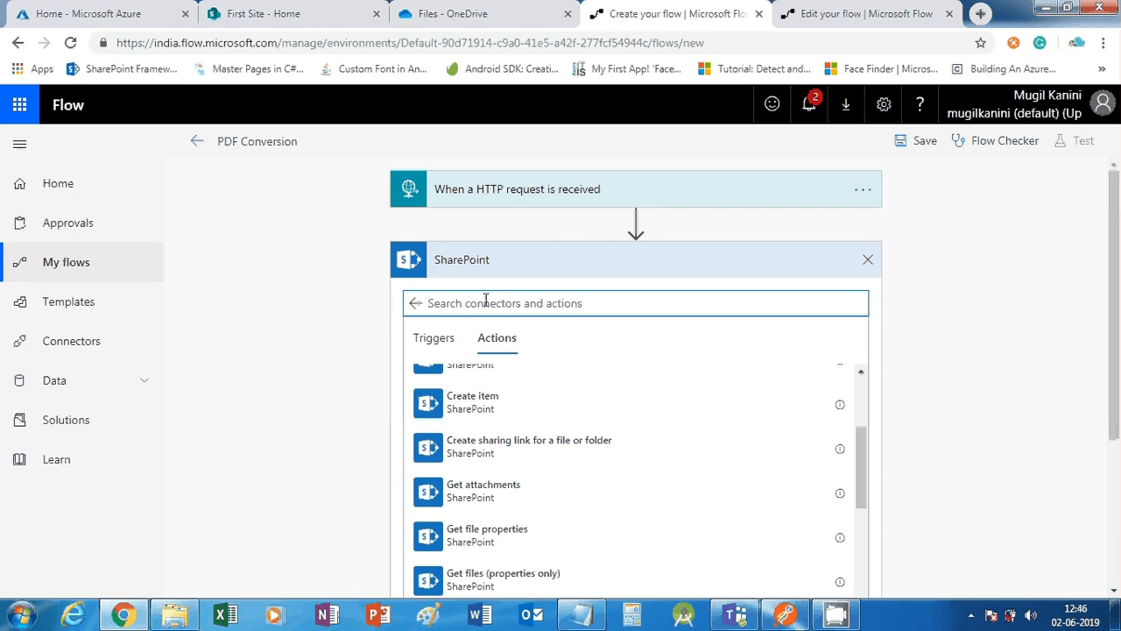
text(get)
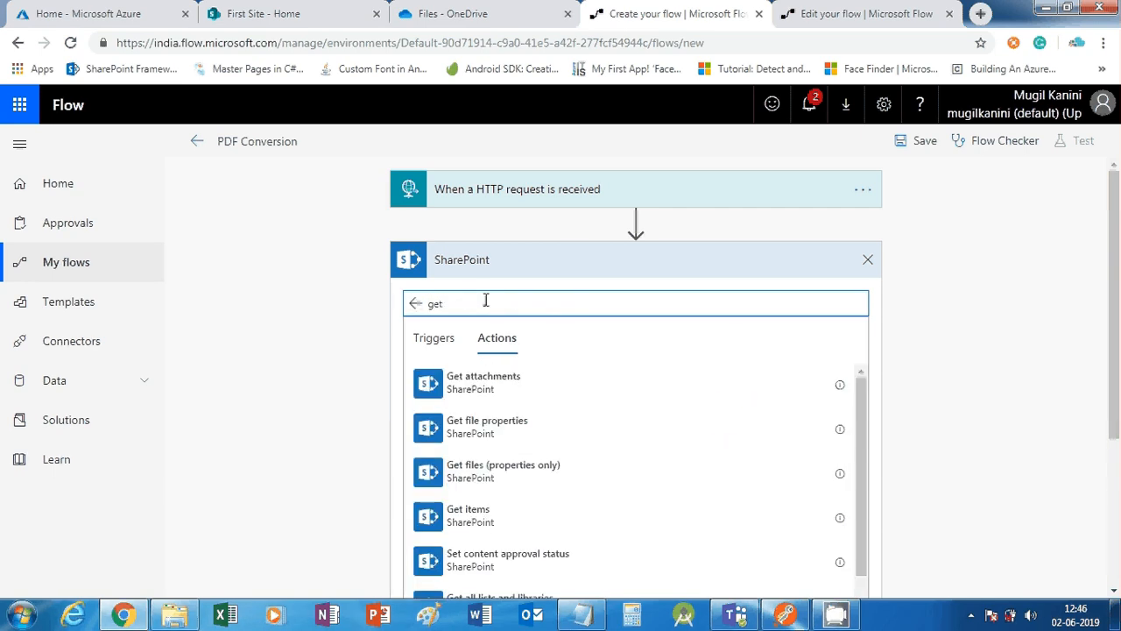
click(516, 428)
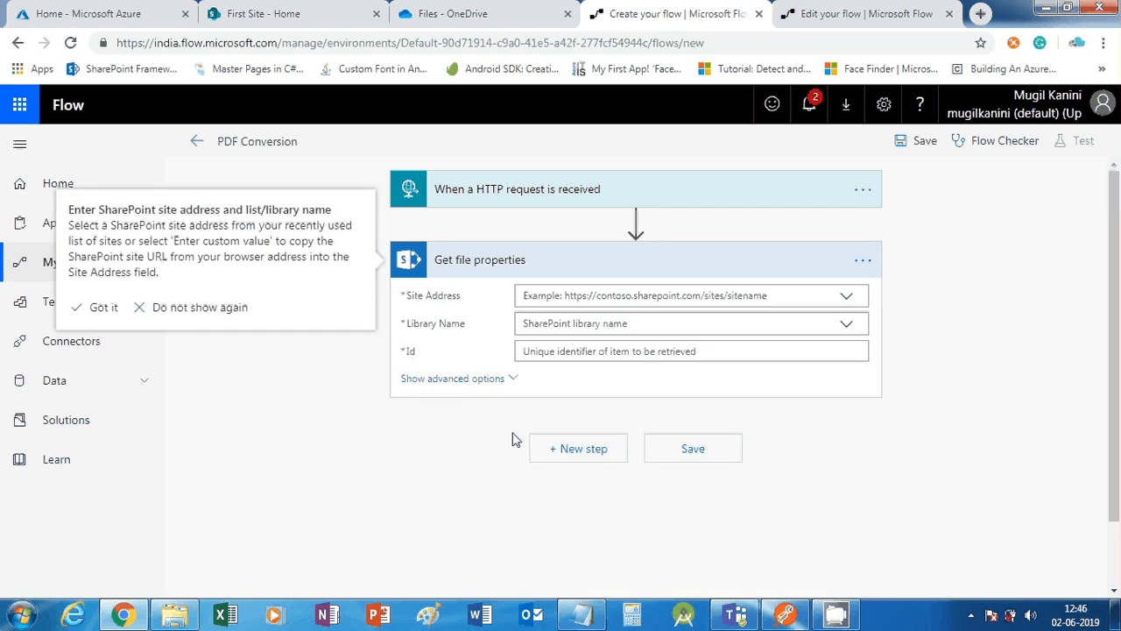
Set Get file properties to First Site, Source library, with ItemId as the Id
click(848, 297)
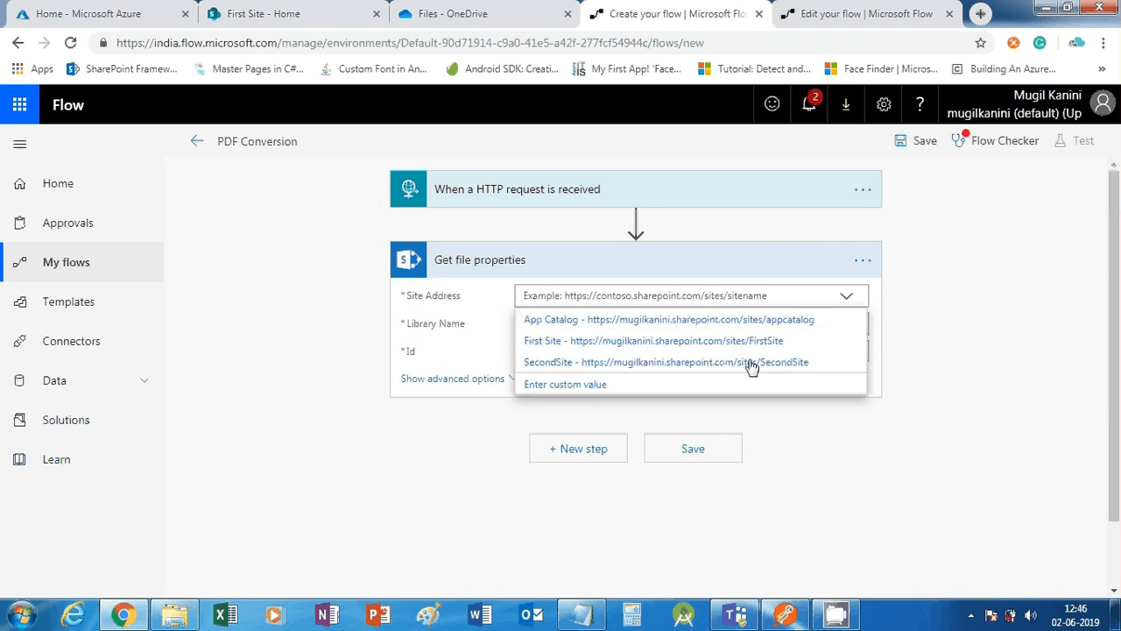
click(760, 345)
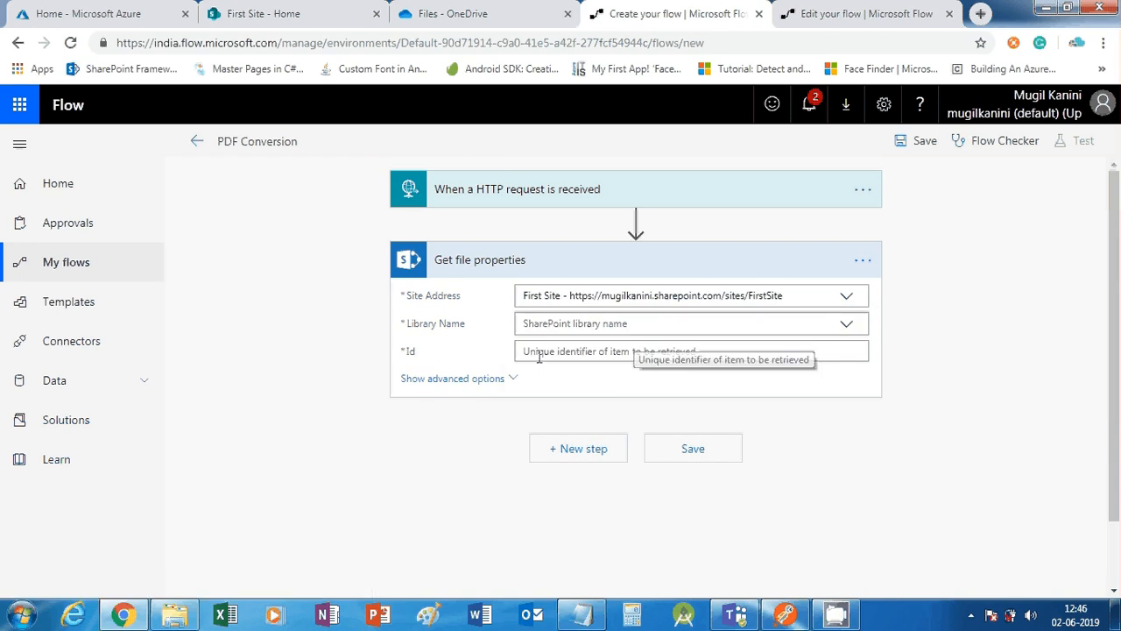
click(844, 324)
click(583, 394)
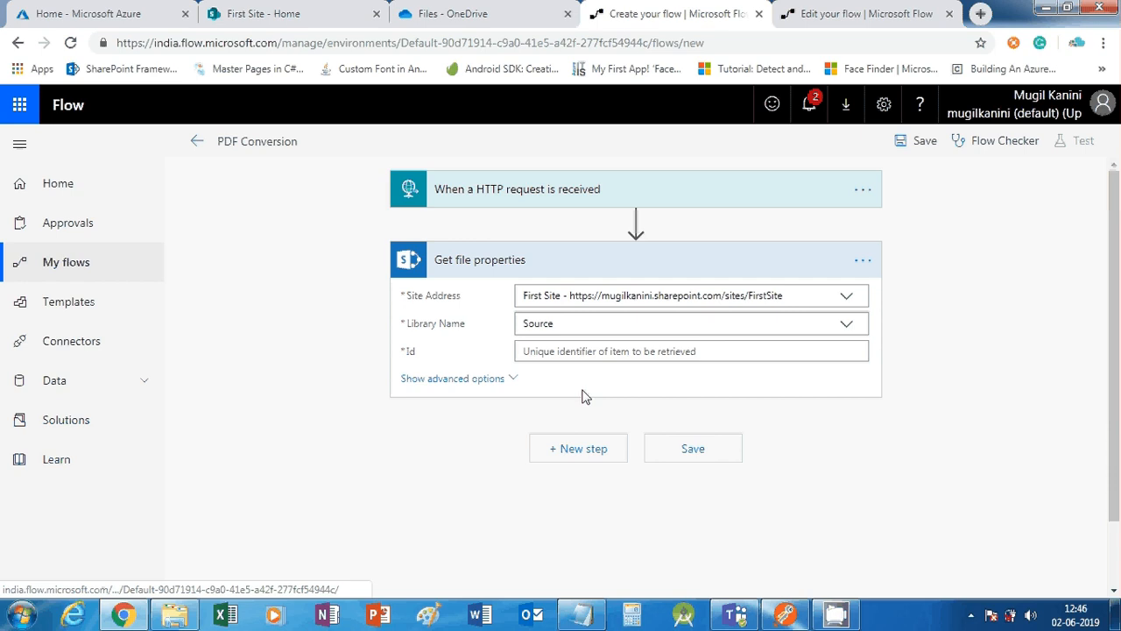
click(628, 351)
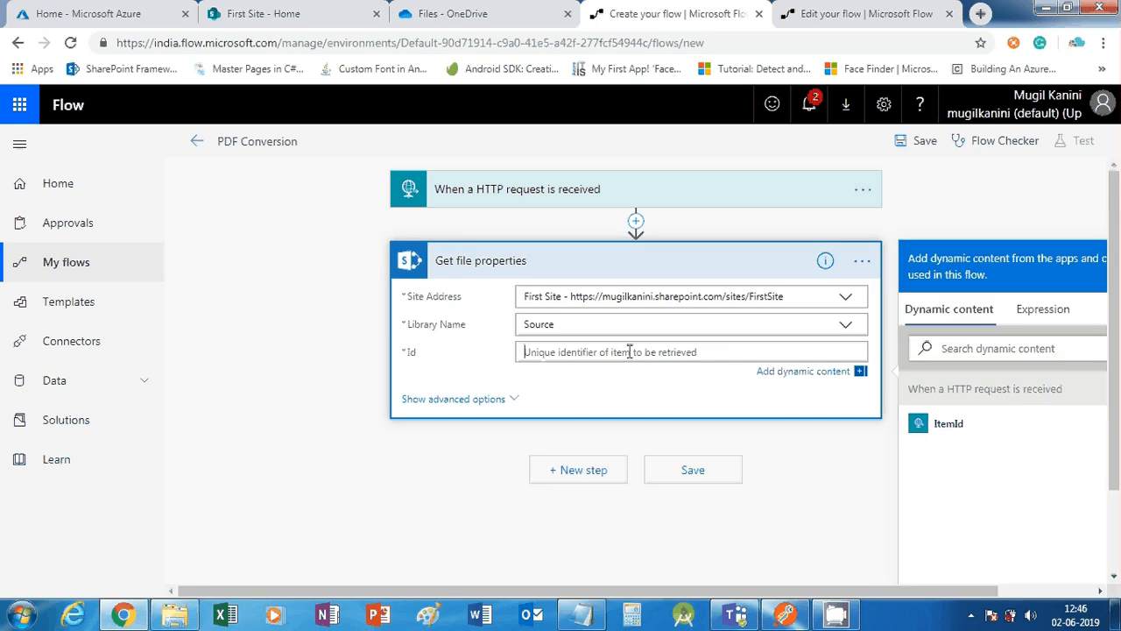
click(949, 424)
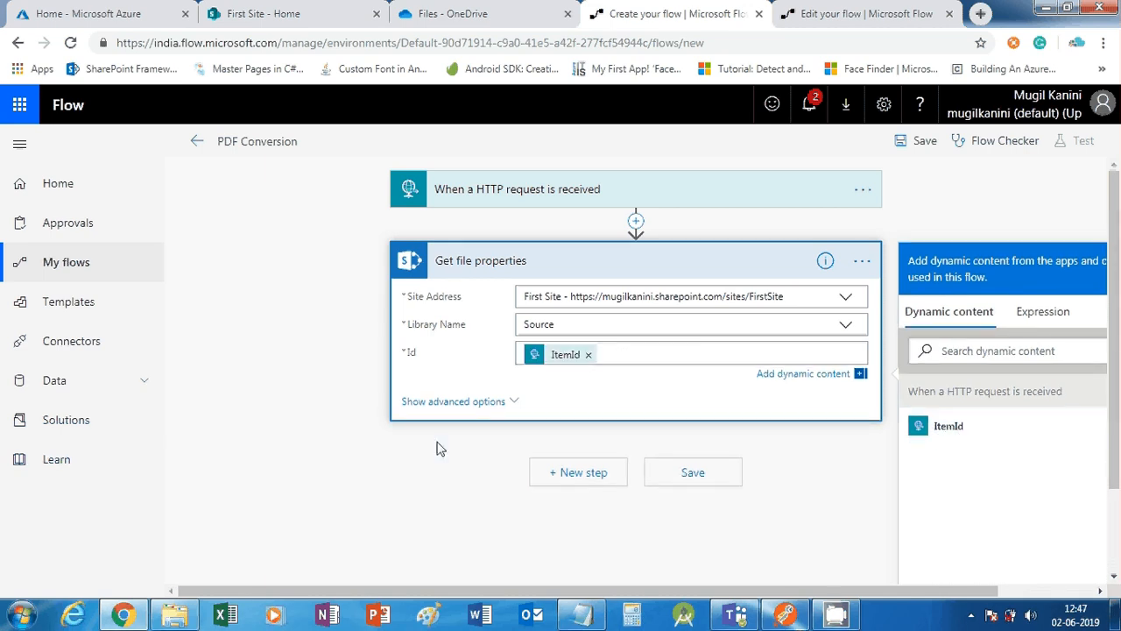
Limit the step's columns to the All Documents view in advanced options
click(468, 399)
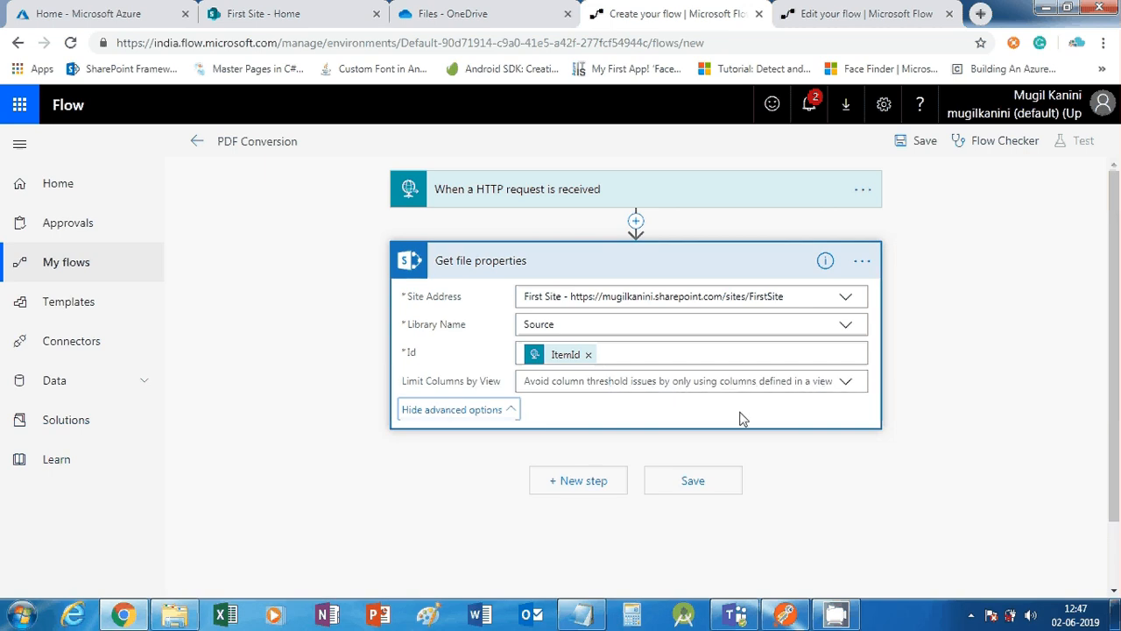
click(845, 381)
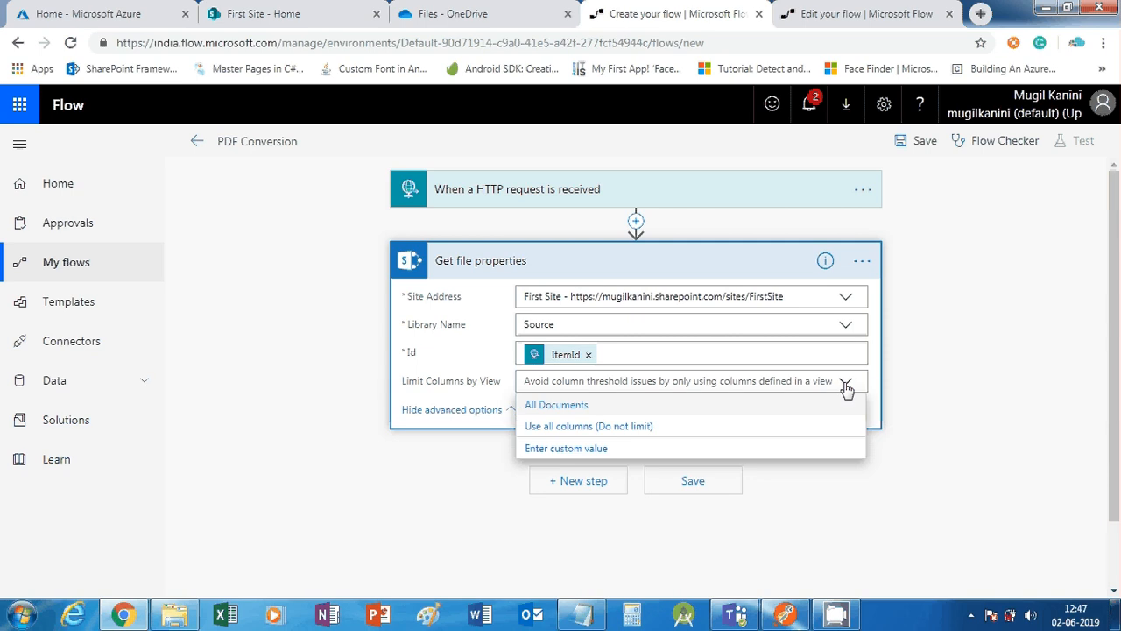
click(554, 405)
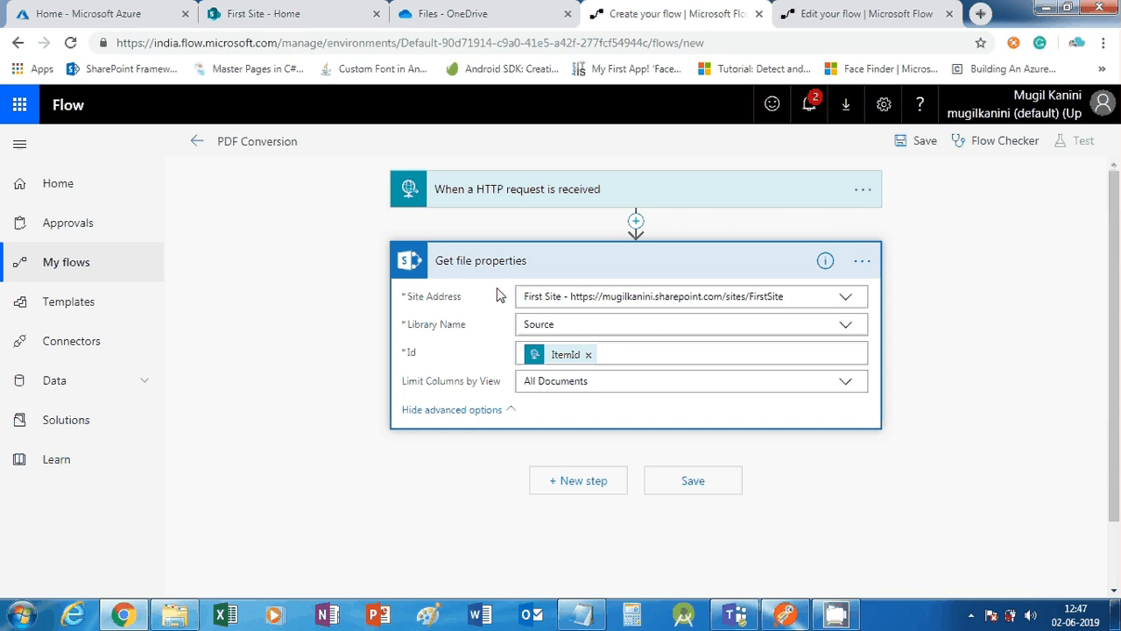
click(581, 484)
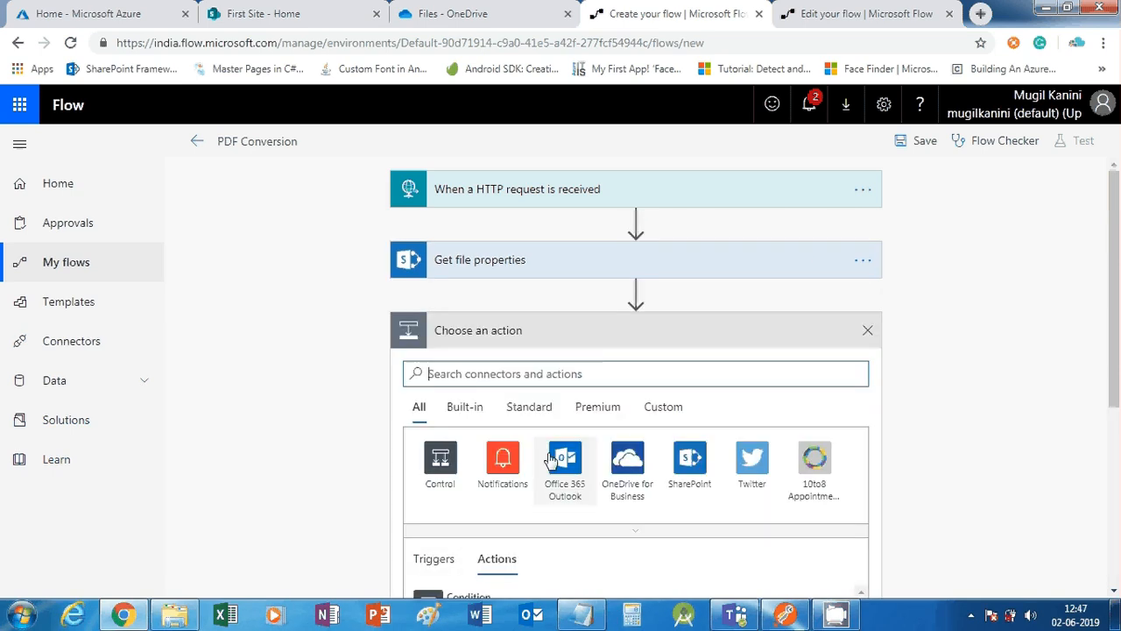
Add the SharePoint Get file content action found by searching 'get file'
click(676, 481)
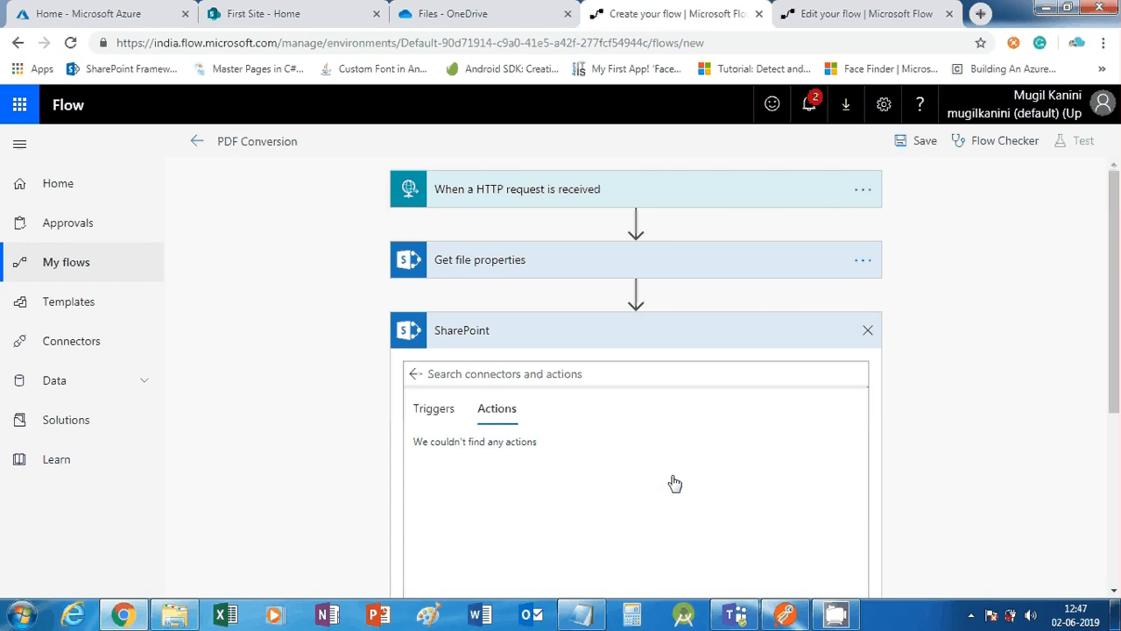
click(486, 375)
text(ge)
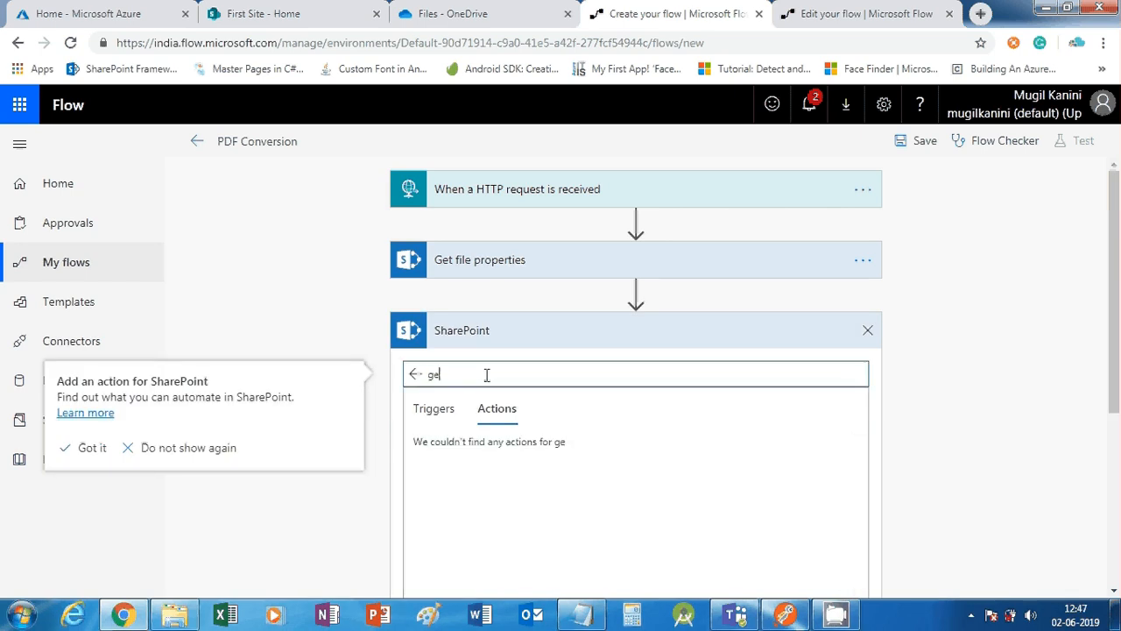
text(t file)
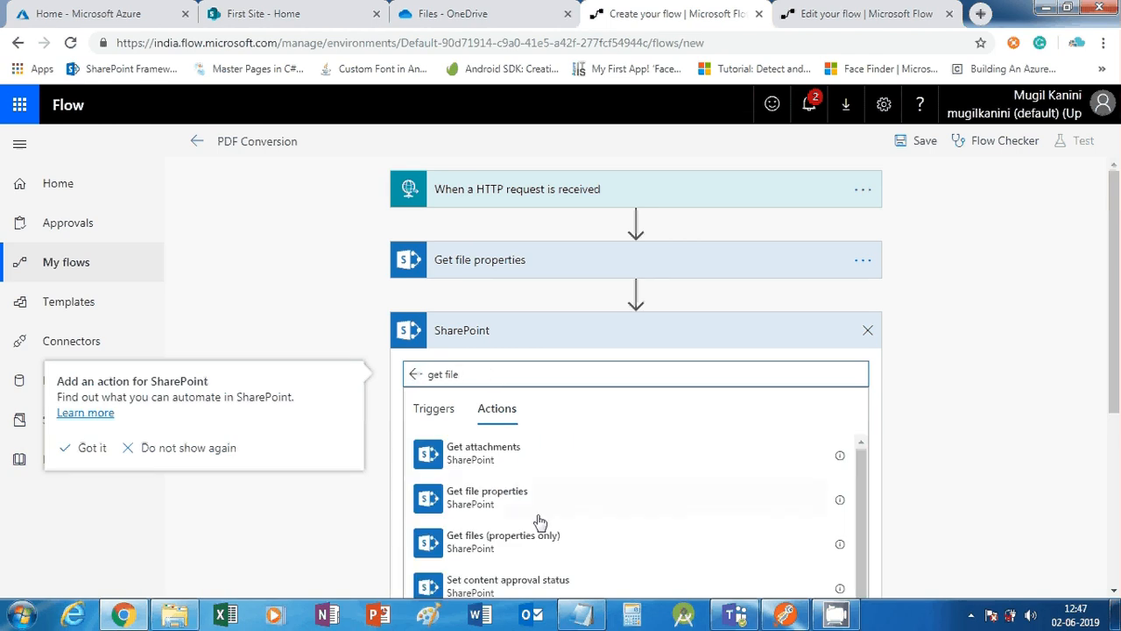
scroll(535, 525, down, 2)
scroll(483, 523, down, 1)
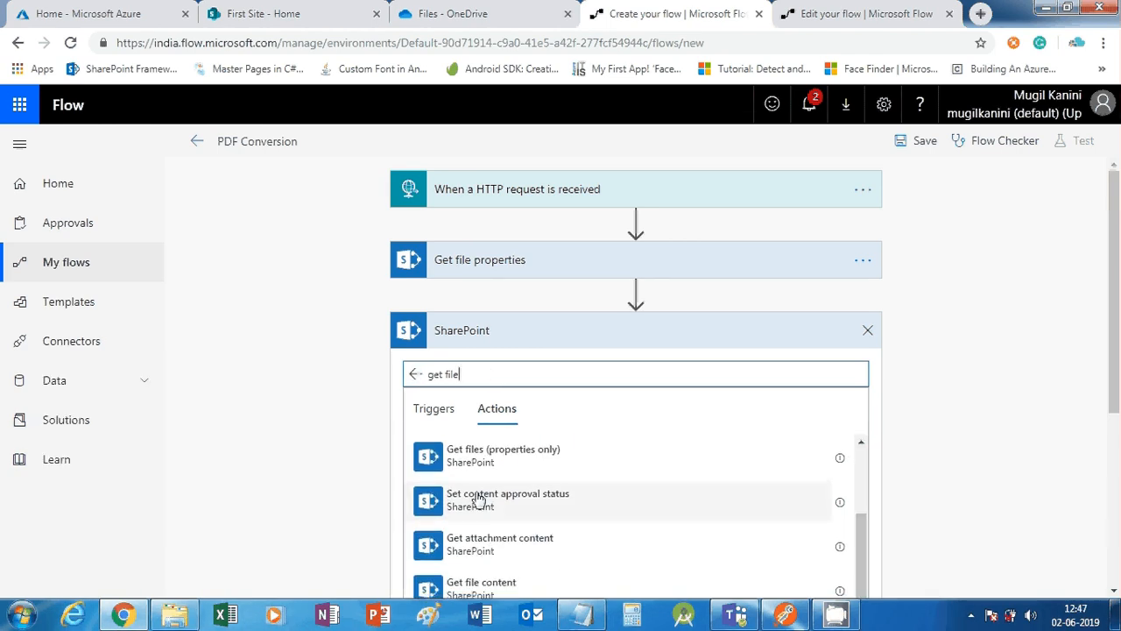
click(481, 575)
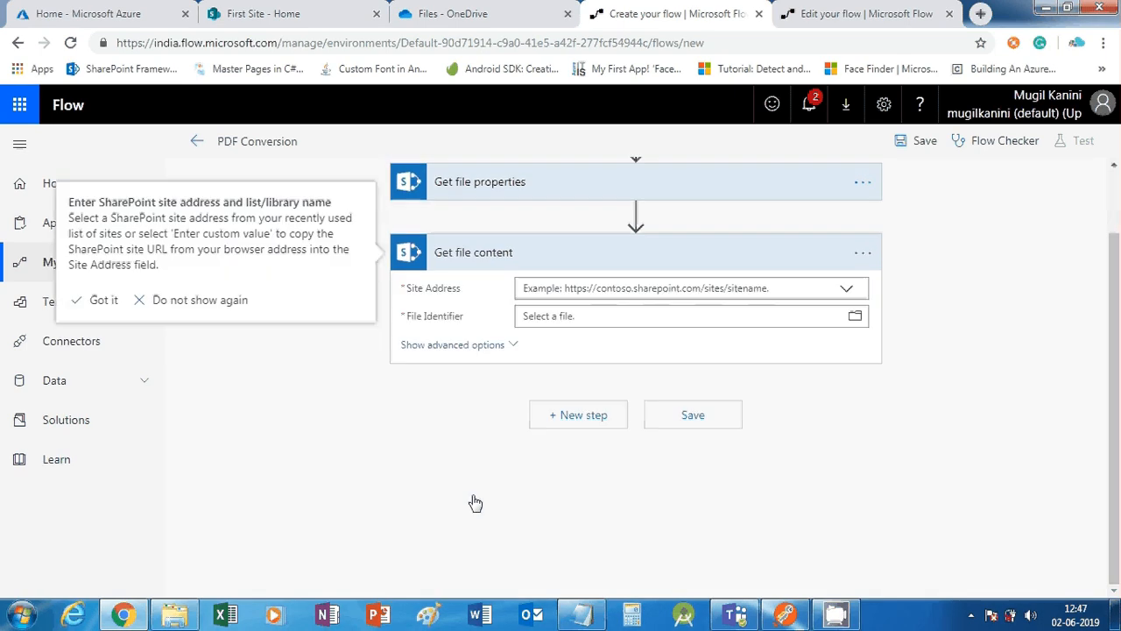
Set Get file content to First Site with the properties' Identifier as File Identifier
click(850, 291)
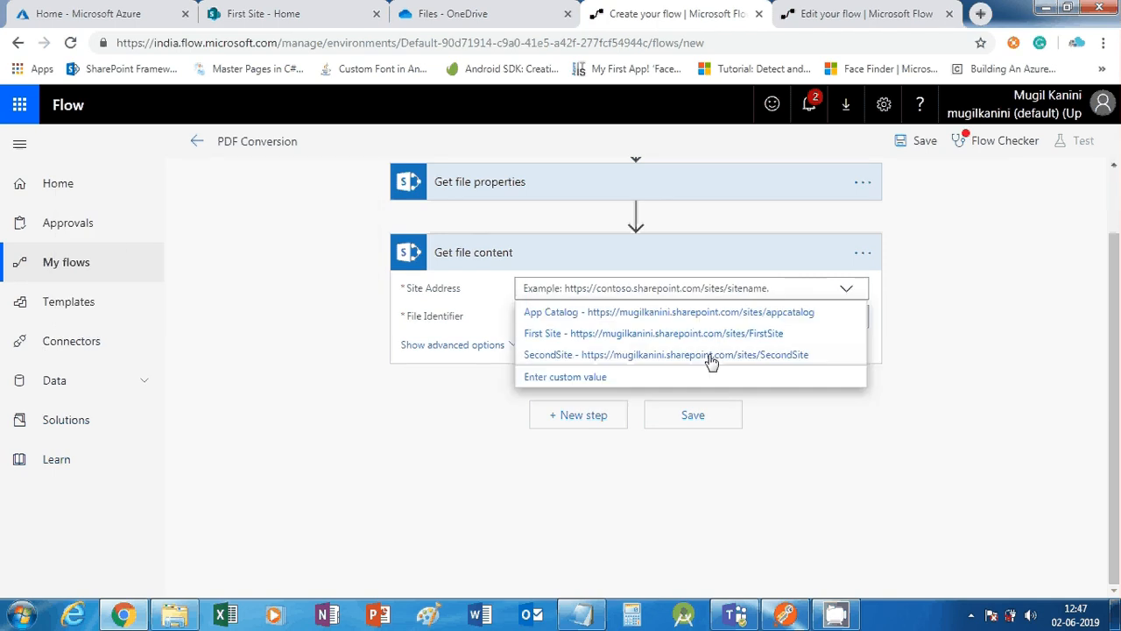
click(703, 335)
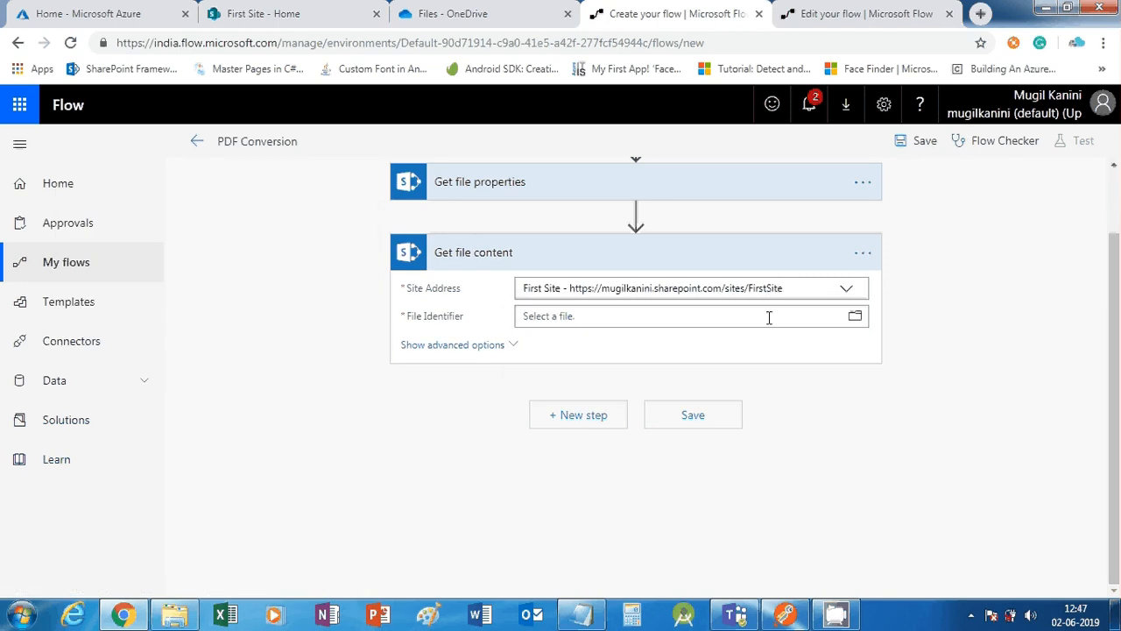
click(763, 316)
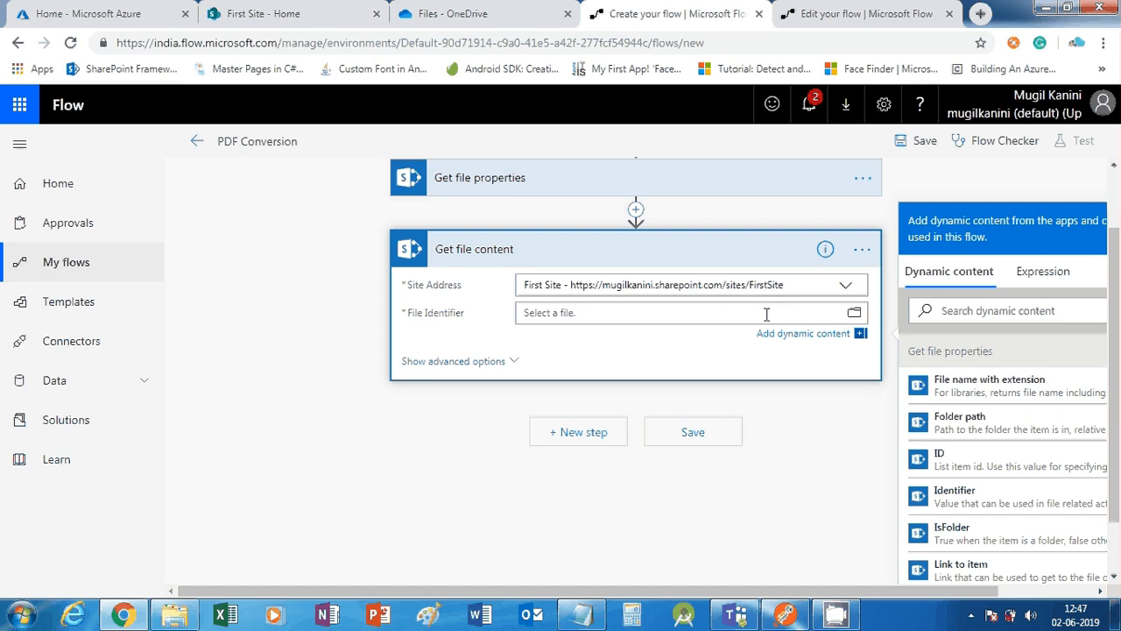
scroll(981, 484, down, 1)
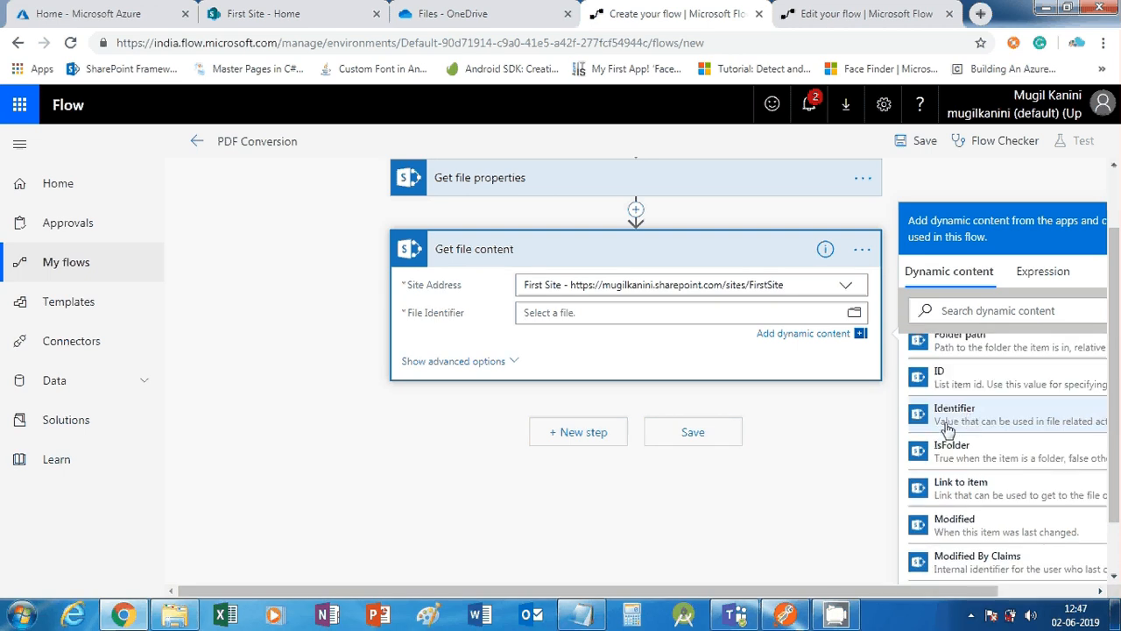
drag(937, 591, 1036, 588)
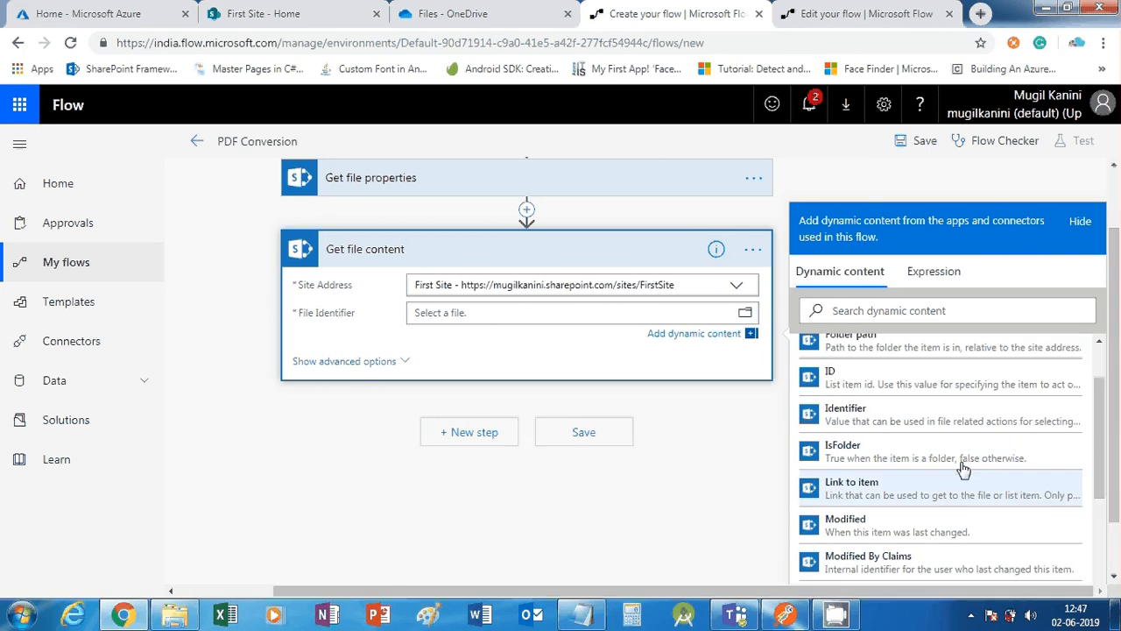
click(904, 423)
click(330, 363)
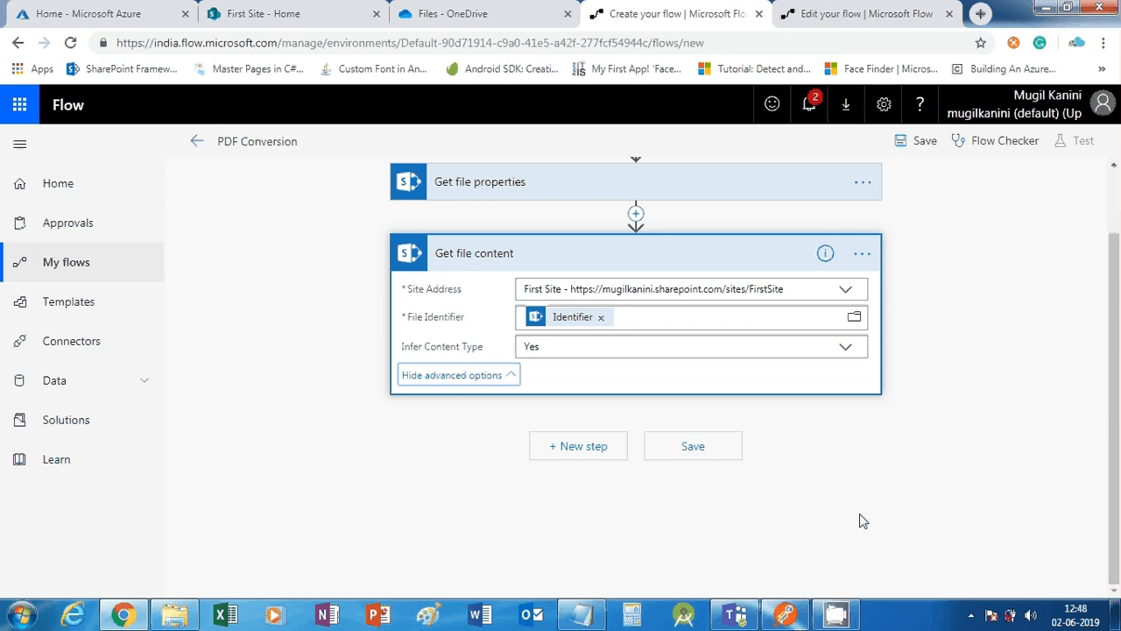
Add the OneDrive for Business Create file action after Get file content
click(588, 449)
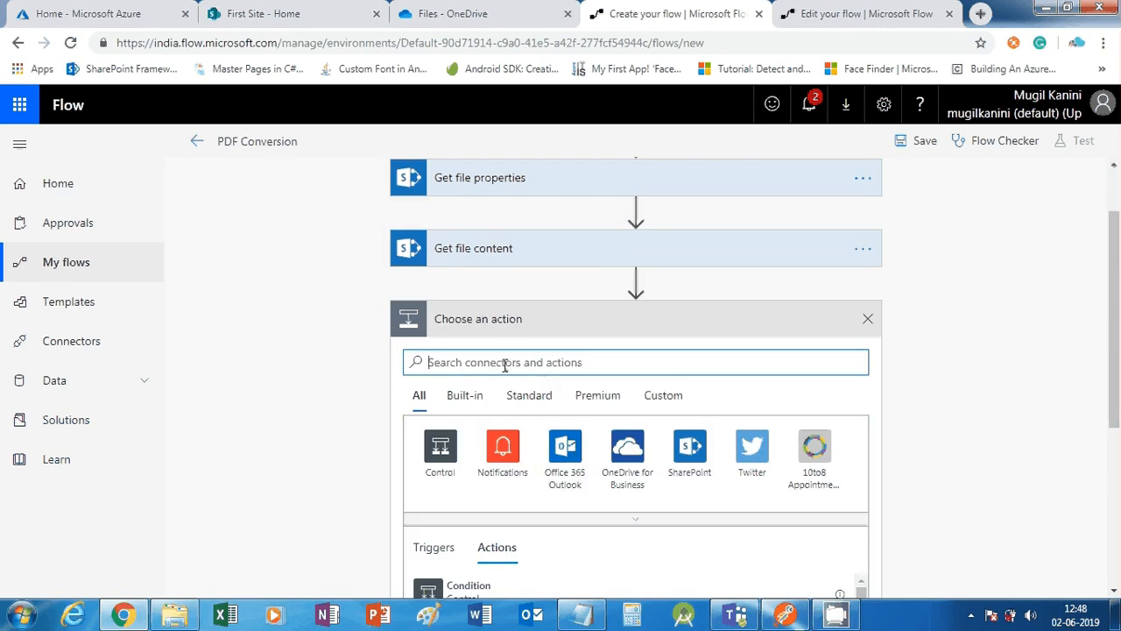
text(crte)
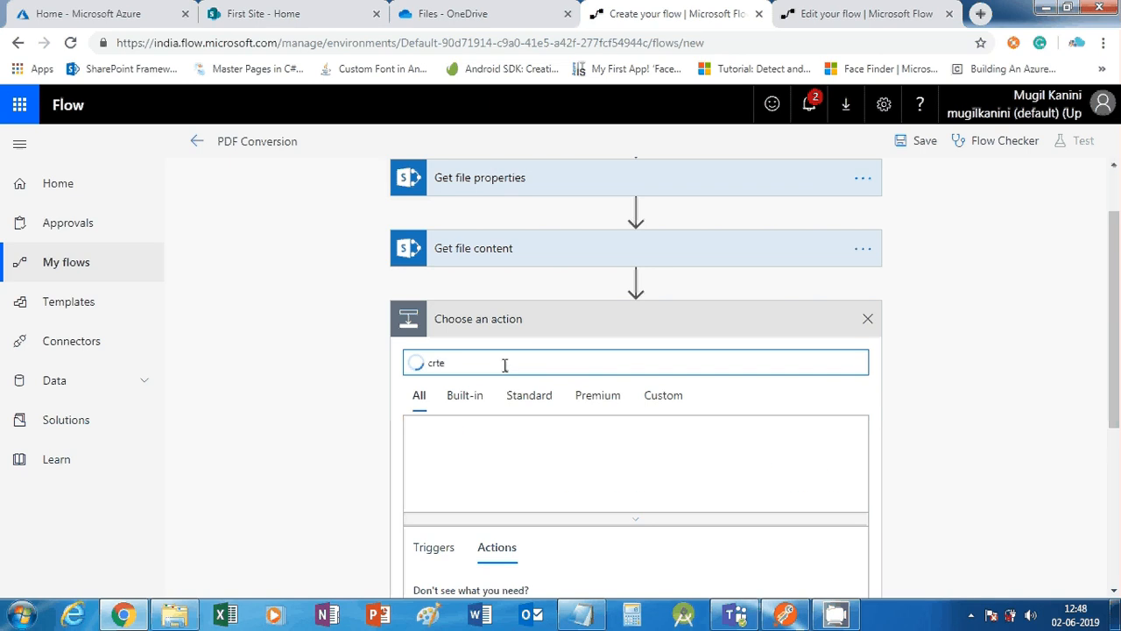
drag(465, 362, 423, 361)
key(BackSpace)
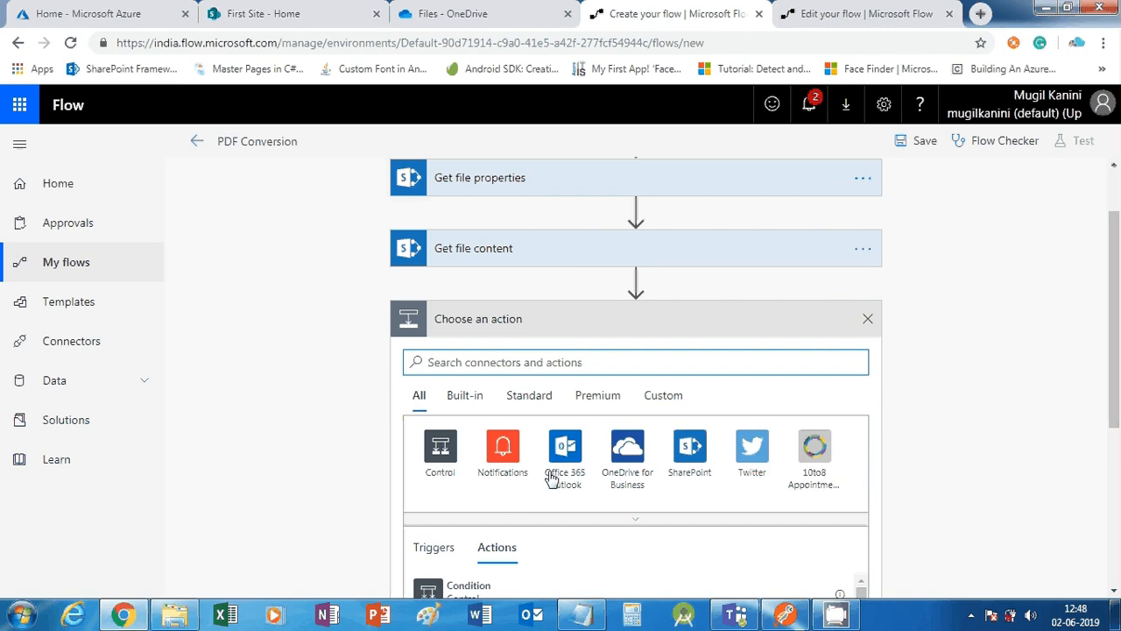
click(630, 464)
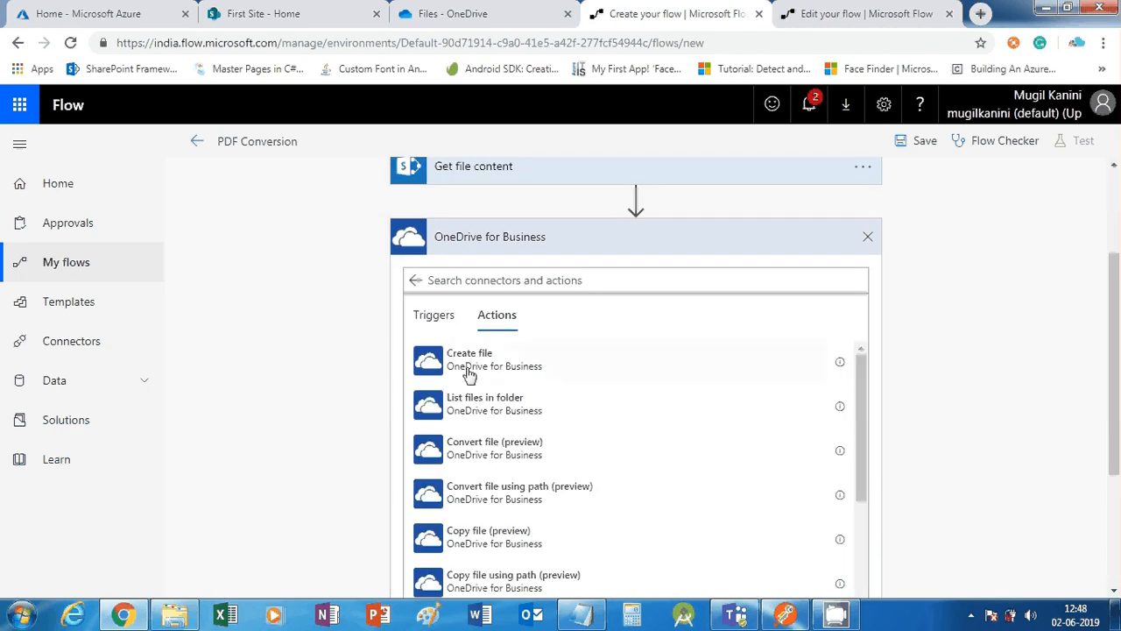
click(468, 373)
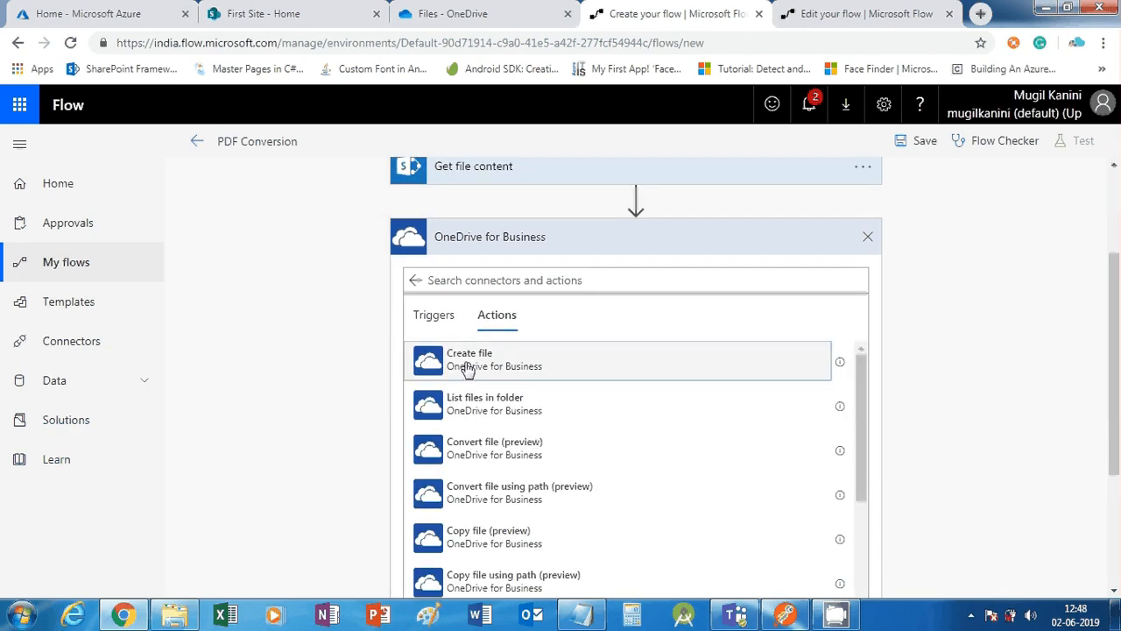
scroll(472, 392, down, 3)
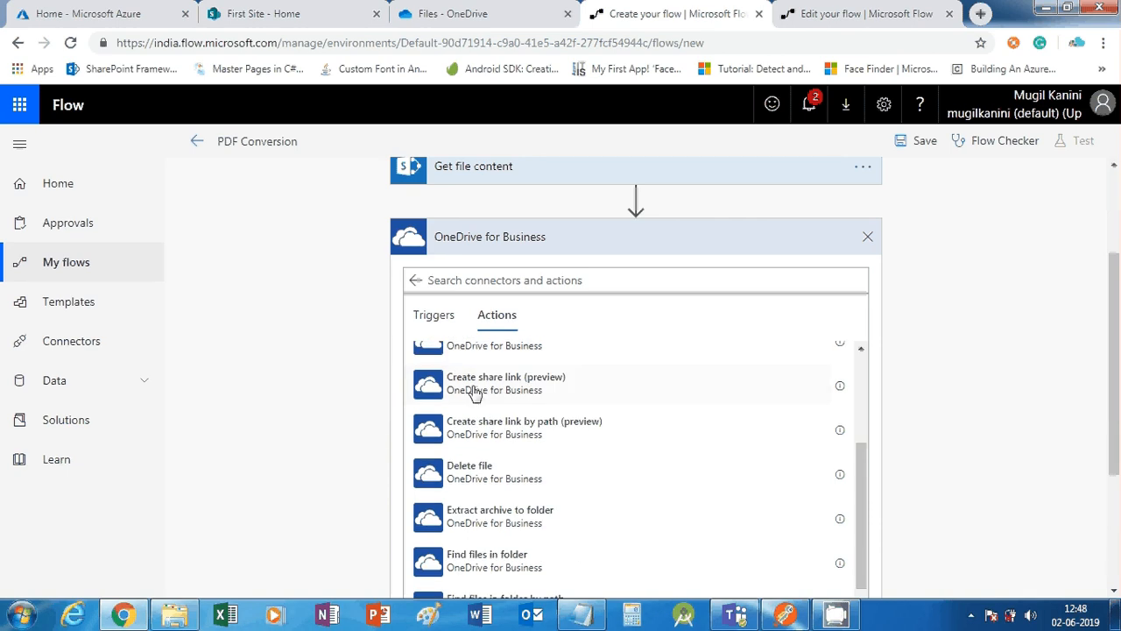
scroll(474, 393, up, 3)
click(467, 371)
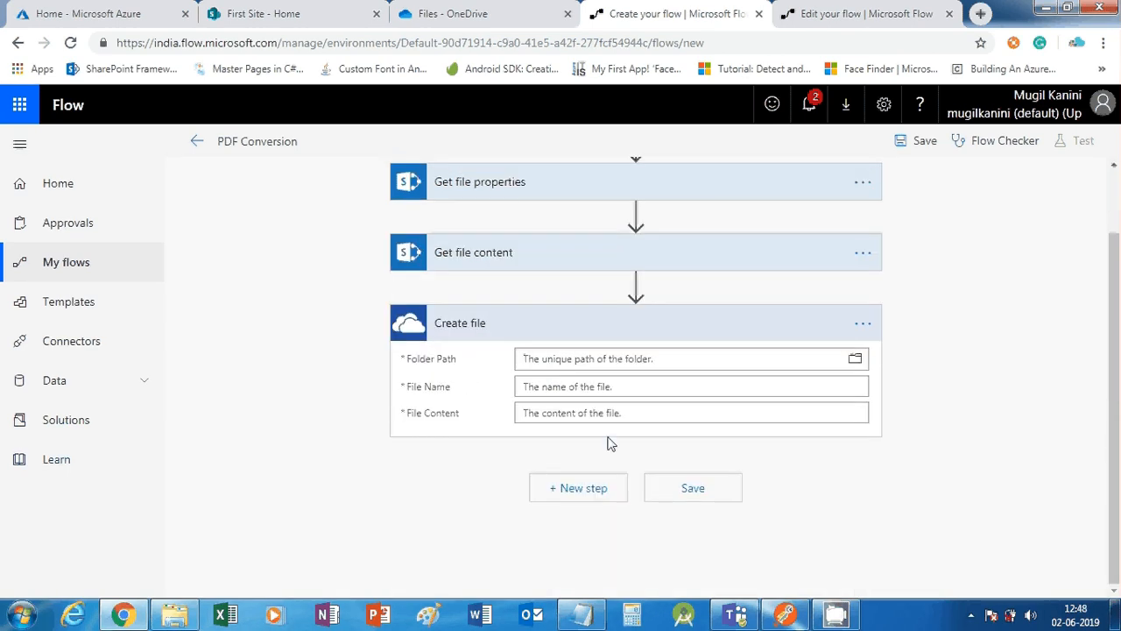
Set the Folder Path to '/' and File Content to the source File Content
click(599, 359)
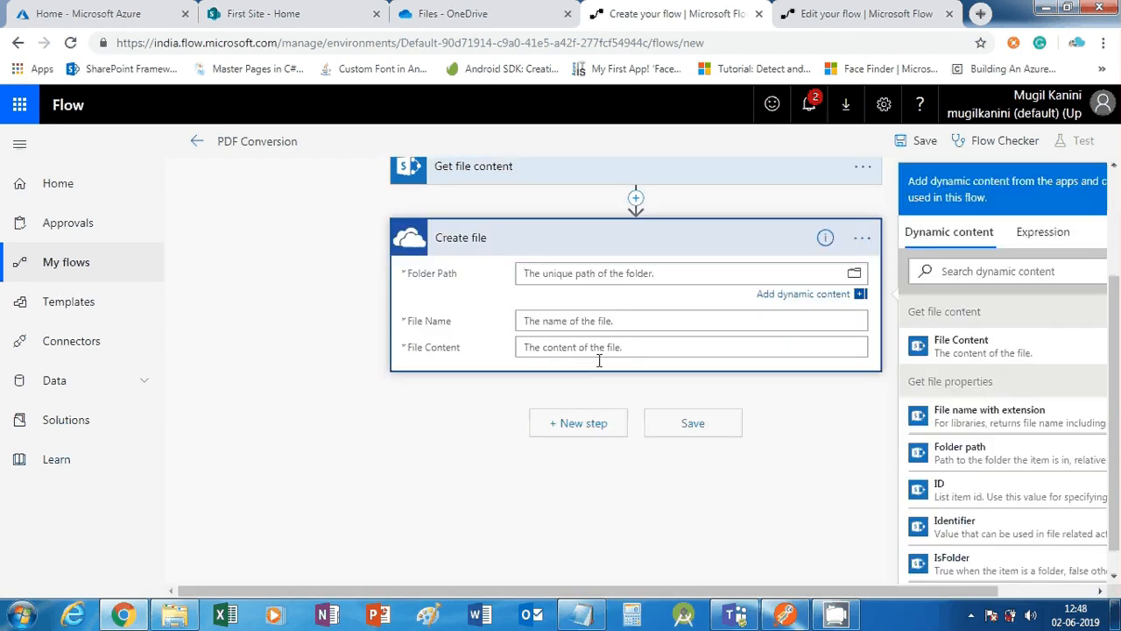
text(/)
click(544, 333)
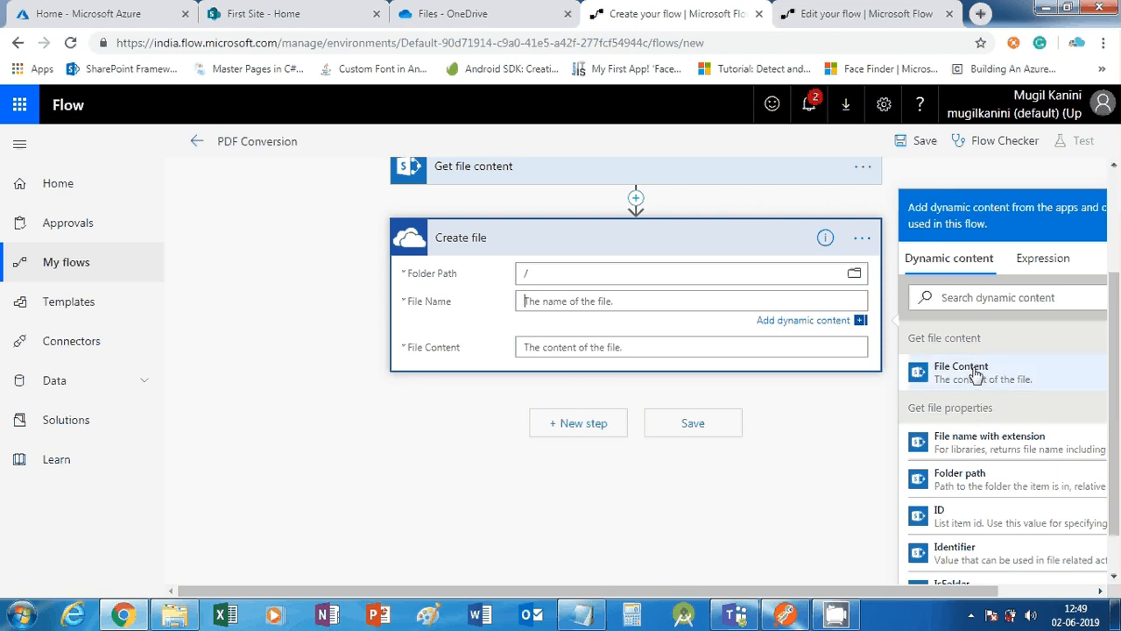
scroll(513, 316, up, 1)
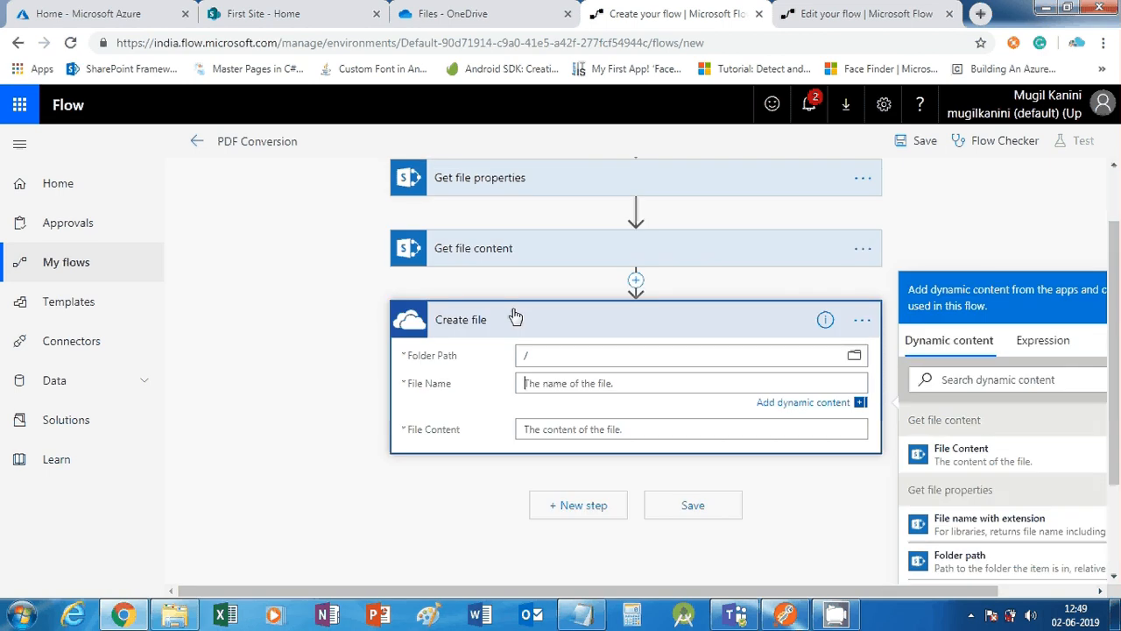
click(967, 453)
click(596, 432)
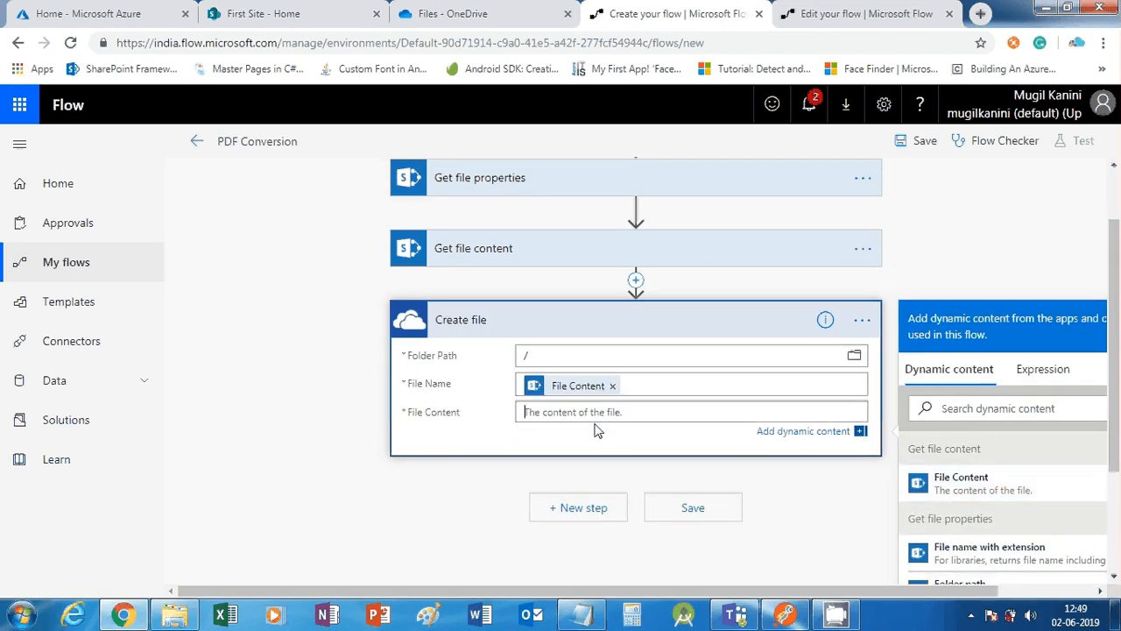
click(613, 386)
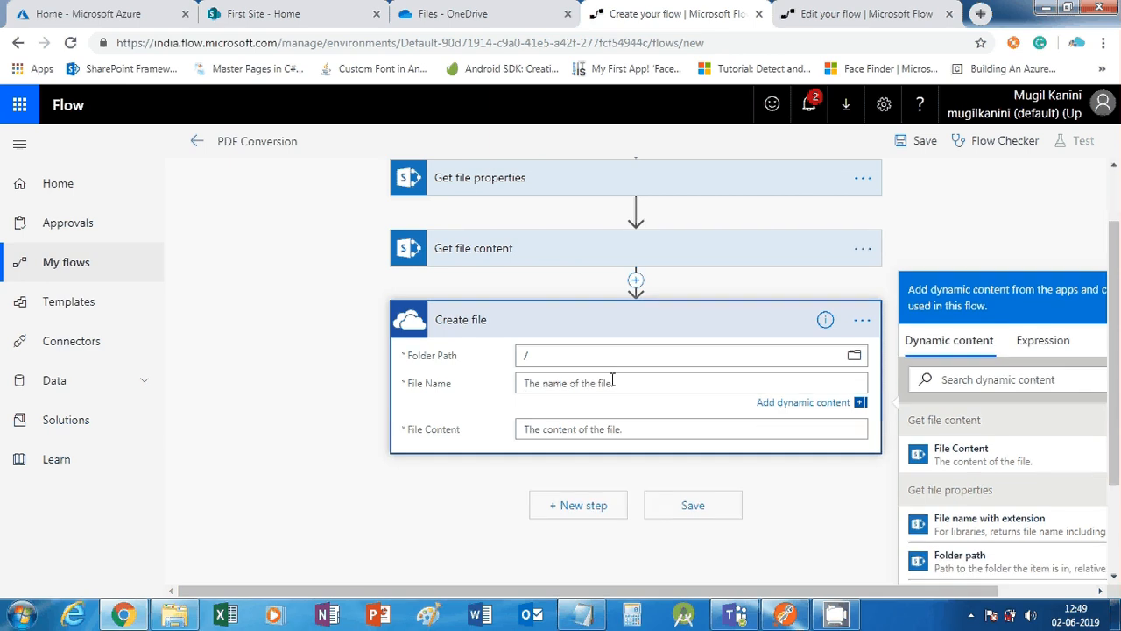
click(612, 429)
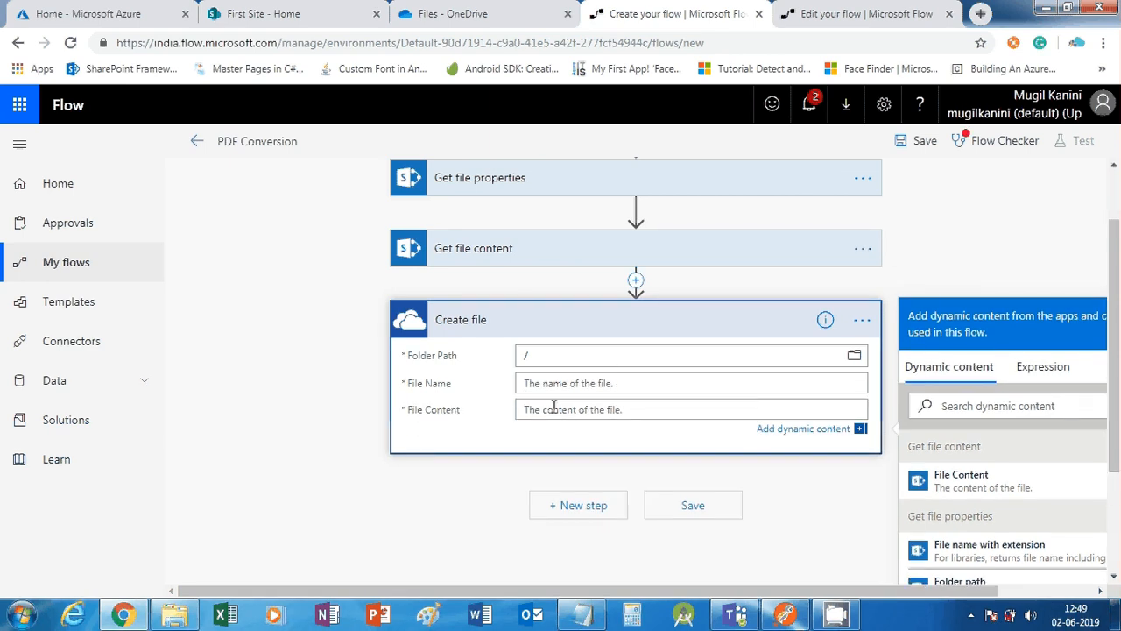
click(954, 477)
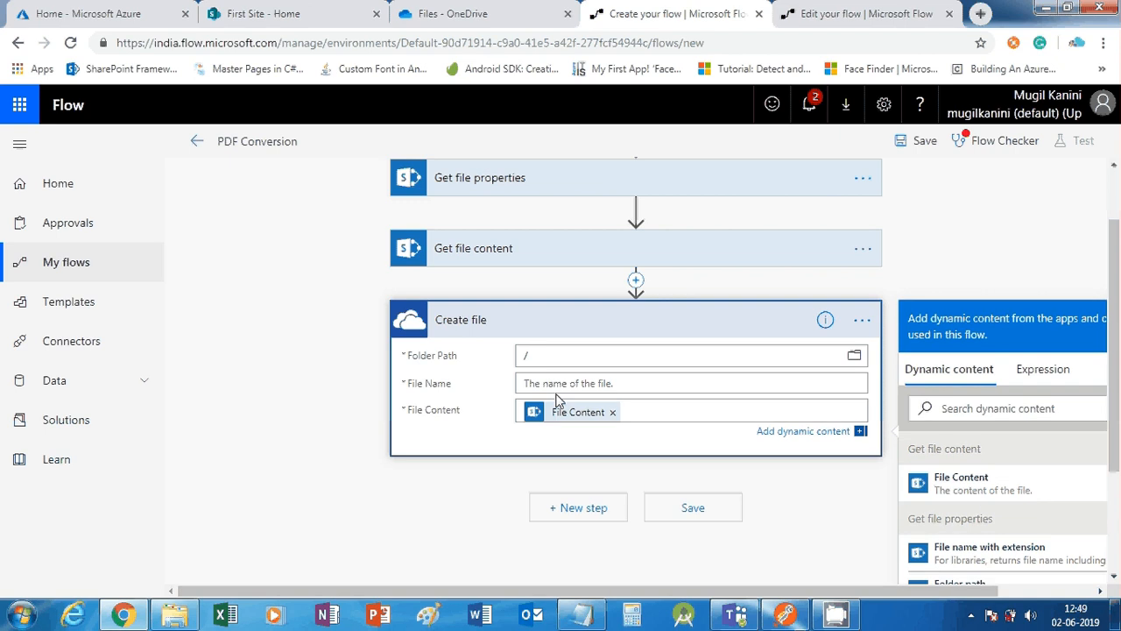
Set the File Name to the source item's Name followed by '.docx'
click(558, 386)
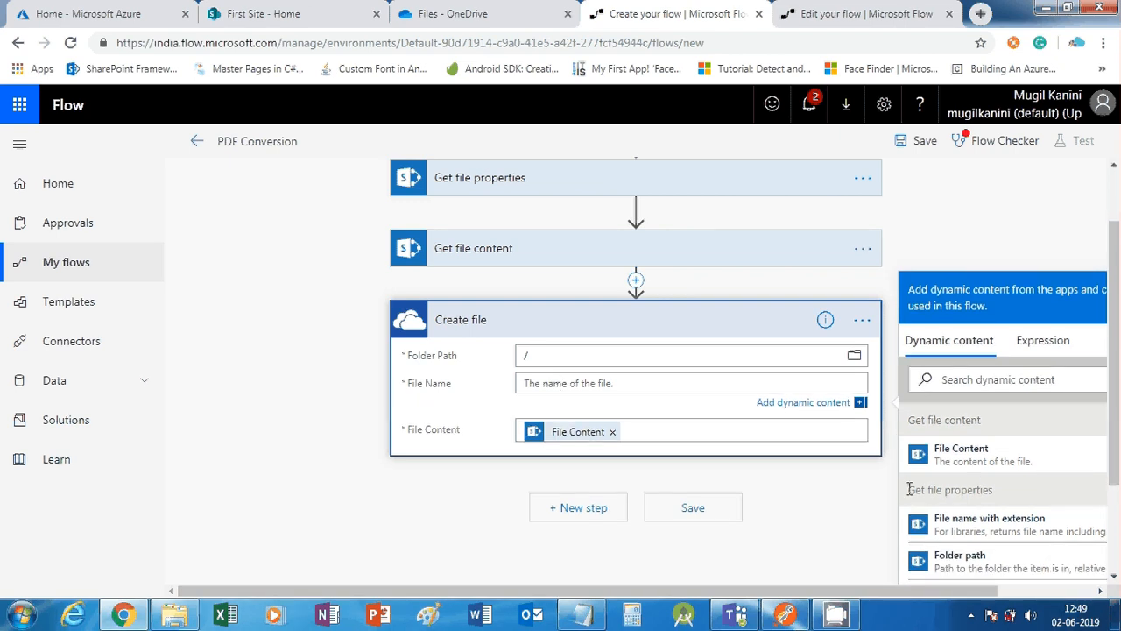
scroll(974, 527, down, 3)
scroll(974, 525, down, 5)
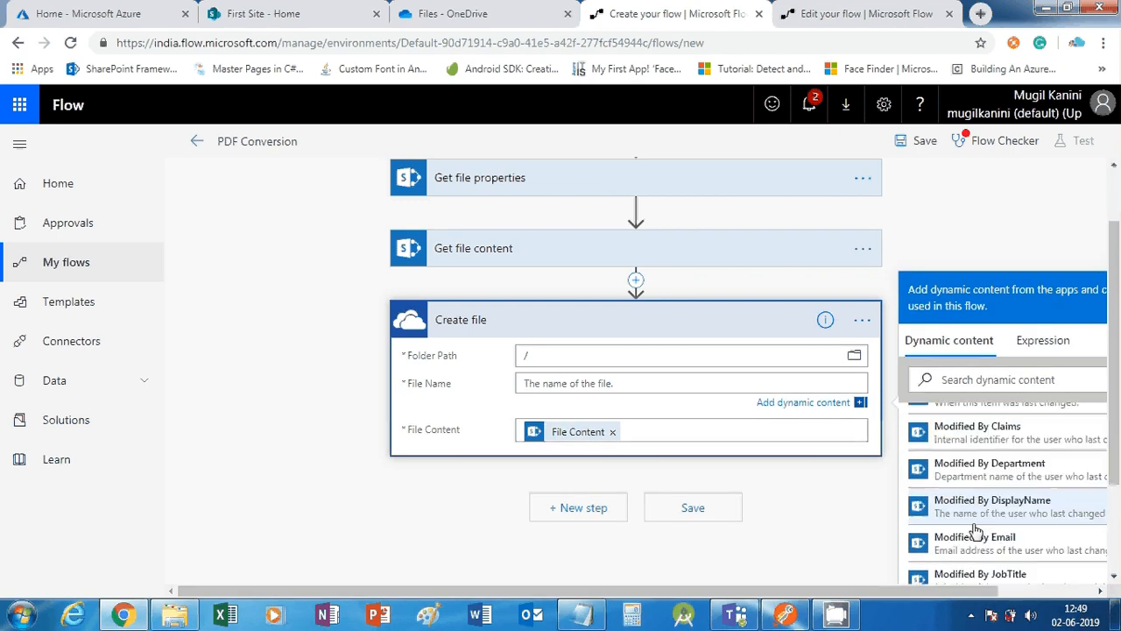
scroll(974, 526, down, 3)
click(959, 487)
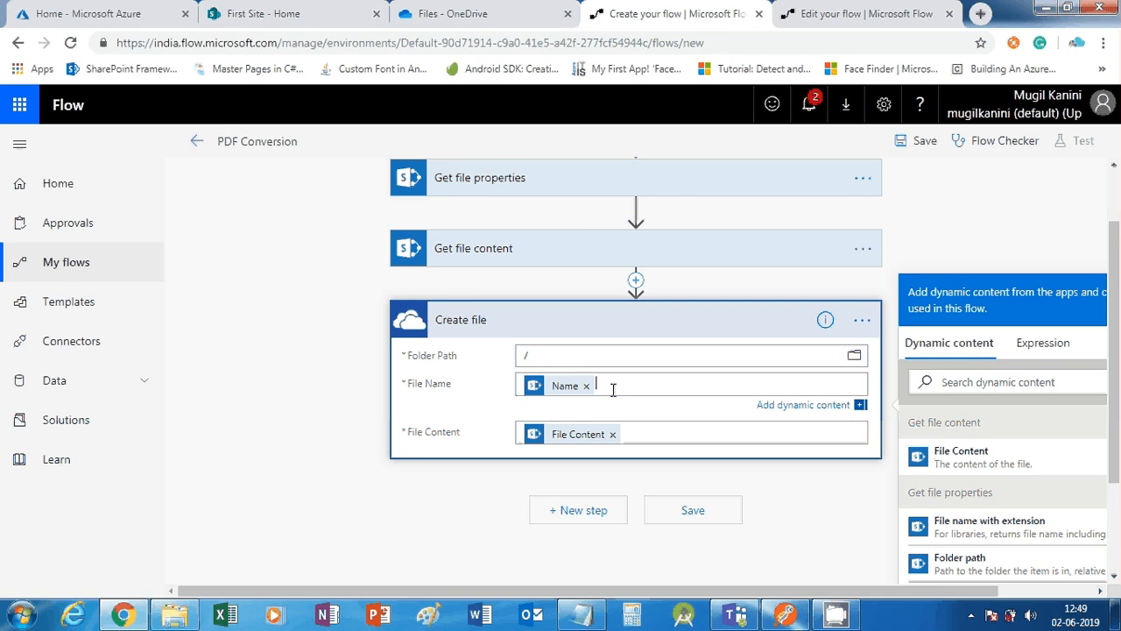
text(.docx)
scroll(628, 552, down, 1)
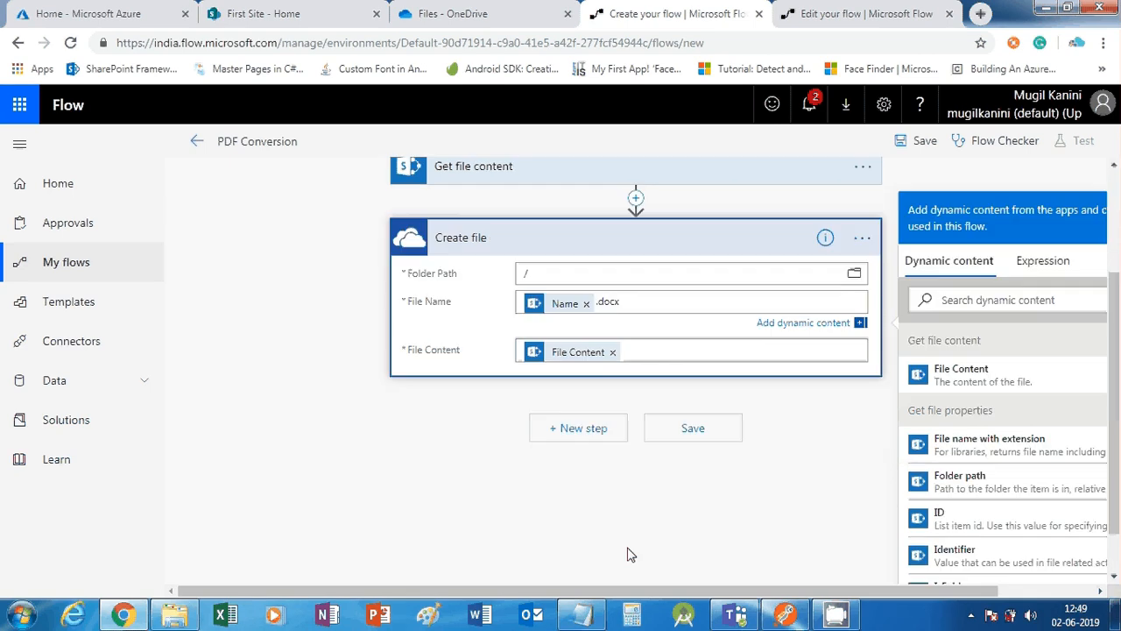
Add a OneDrive for Business Convert file (preview) action after Create file
click(577, 429)
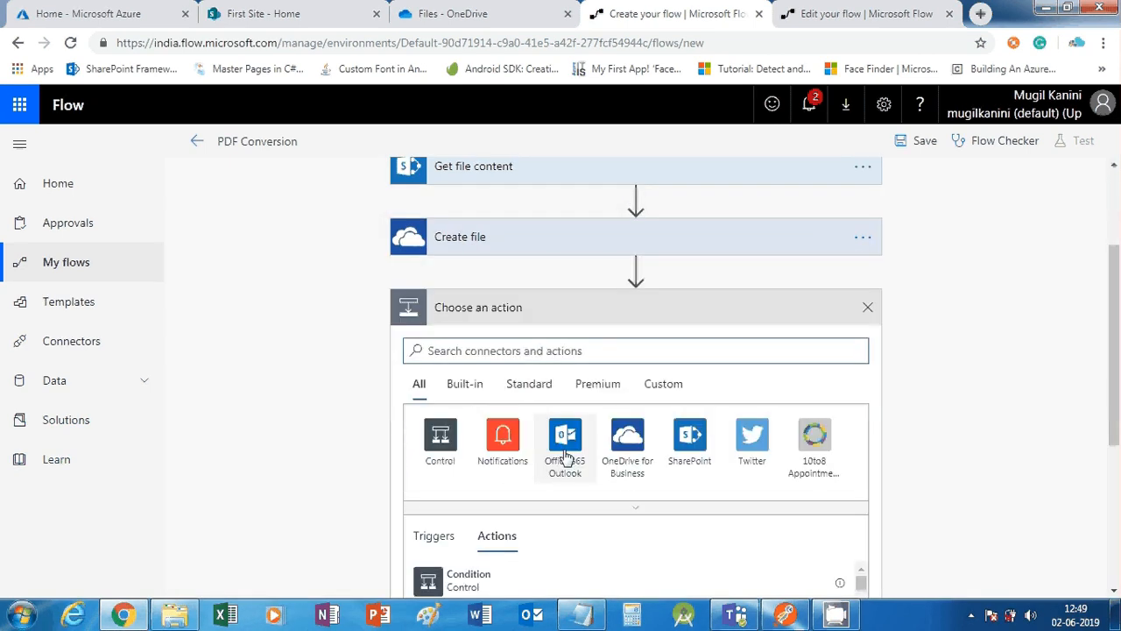
scroll(565, 456, down, 1)
scroll(570, 458, up, 2)
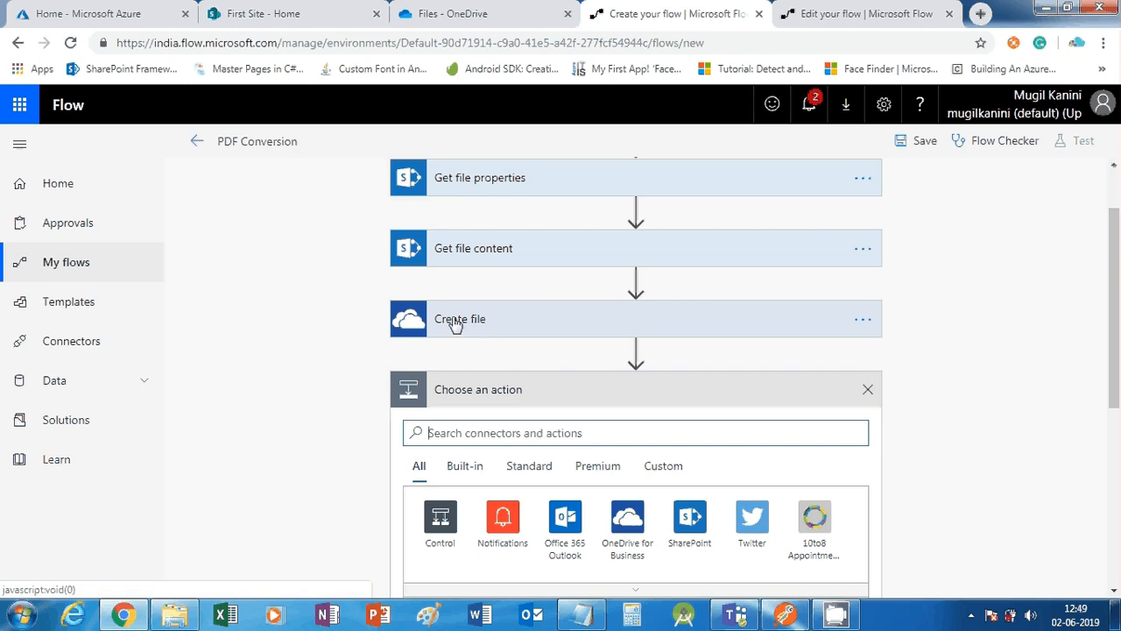
scroll(637, 463, down, 1)
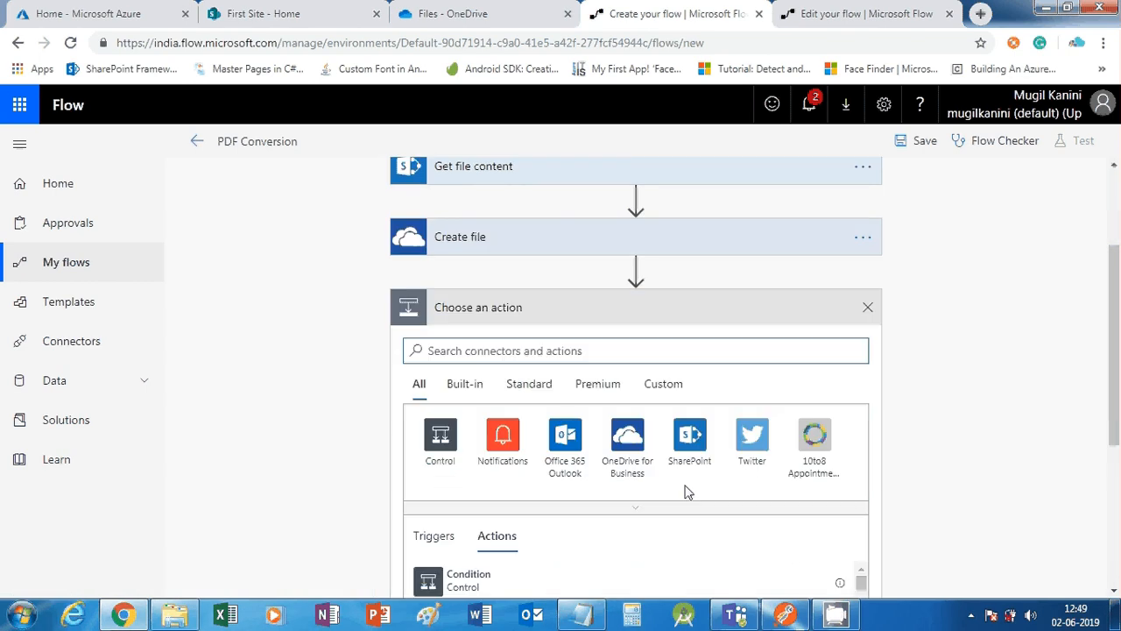
click(633, 440)
scroll(561, 429, down, 1)
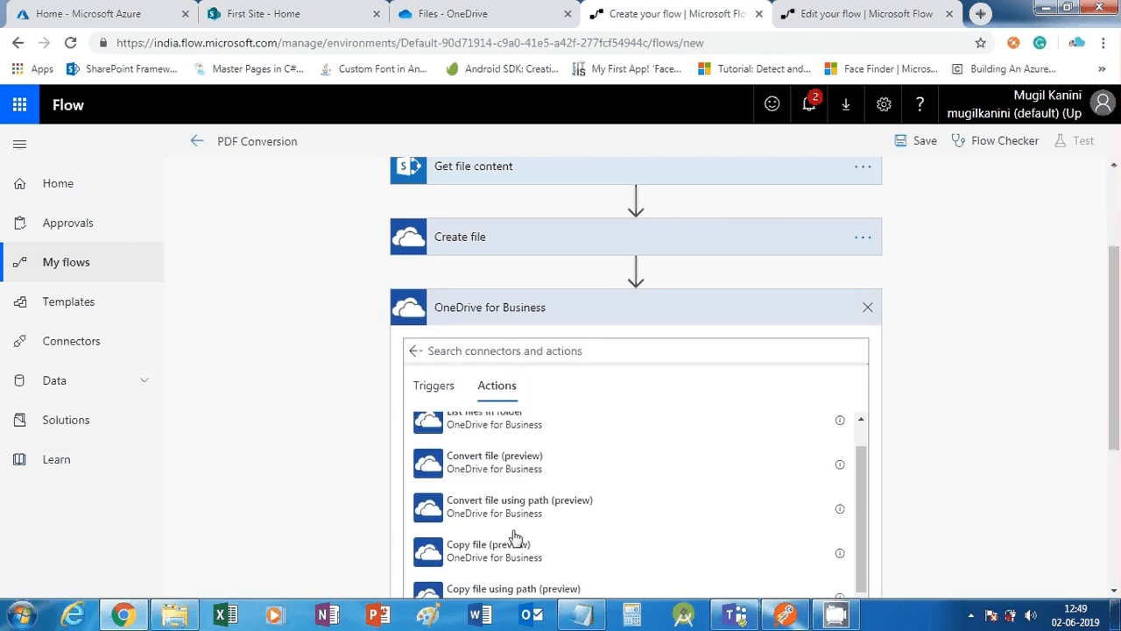
scroll(513, 534, up, 1)
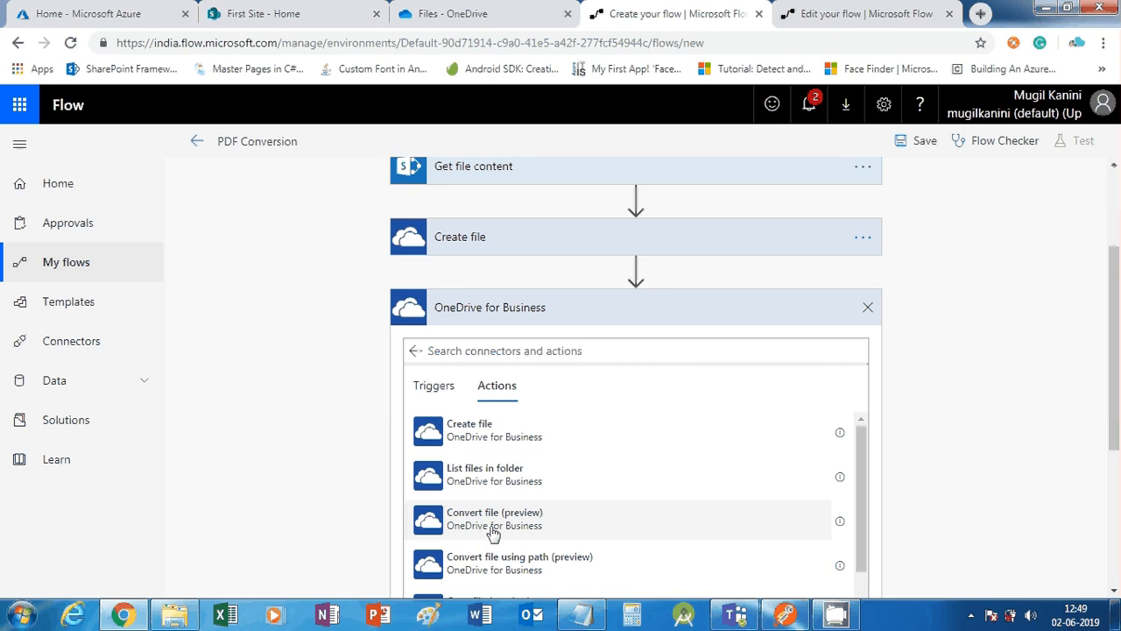
click(481, 526)
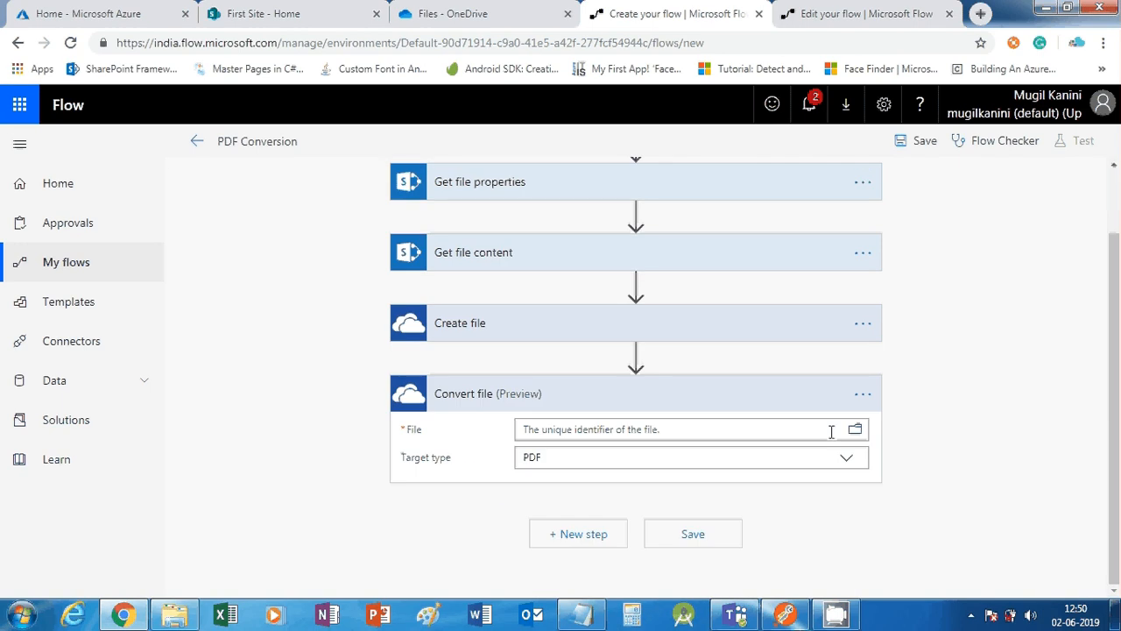
Set the Convert file step's File to the created file's Id, keeping Target type PDF
click(662, 430)
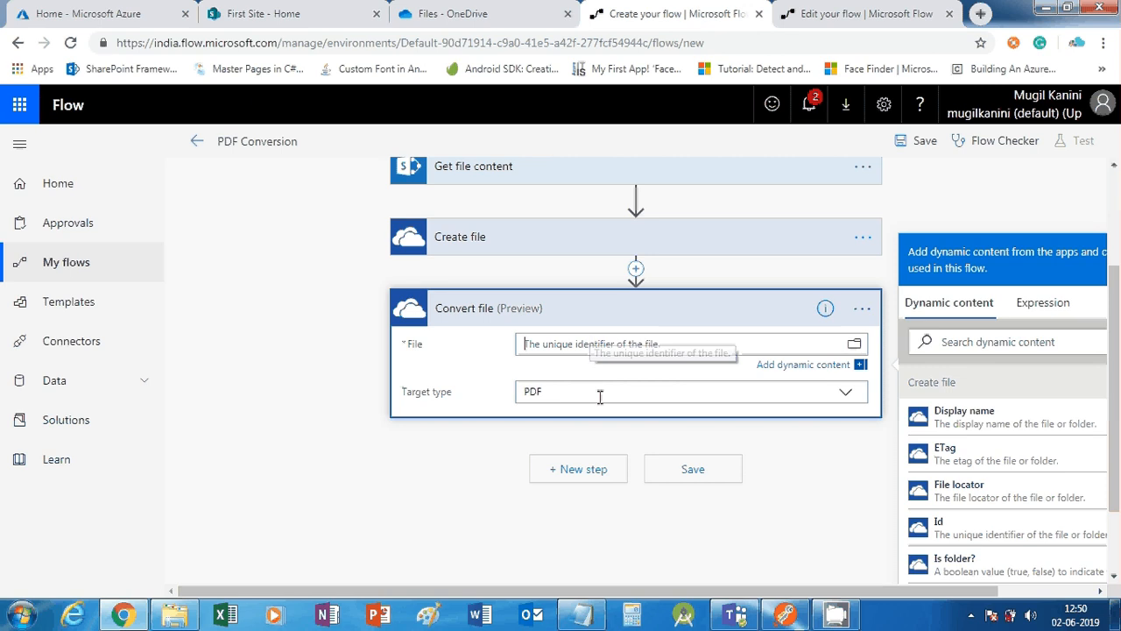
scroll(1014, 500, down, 1)
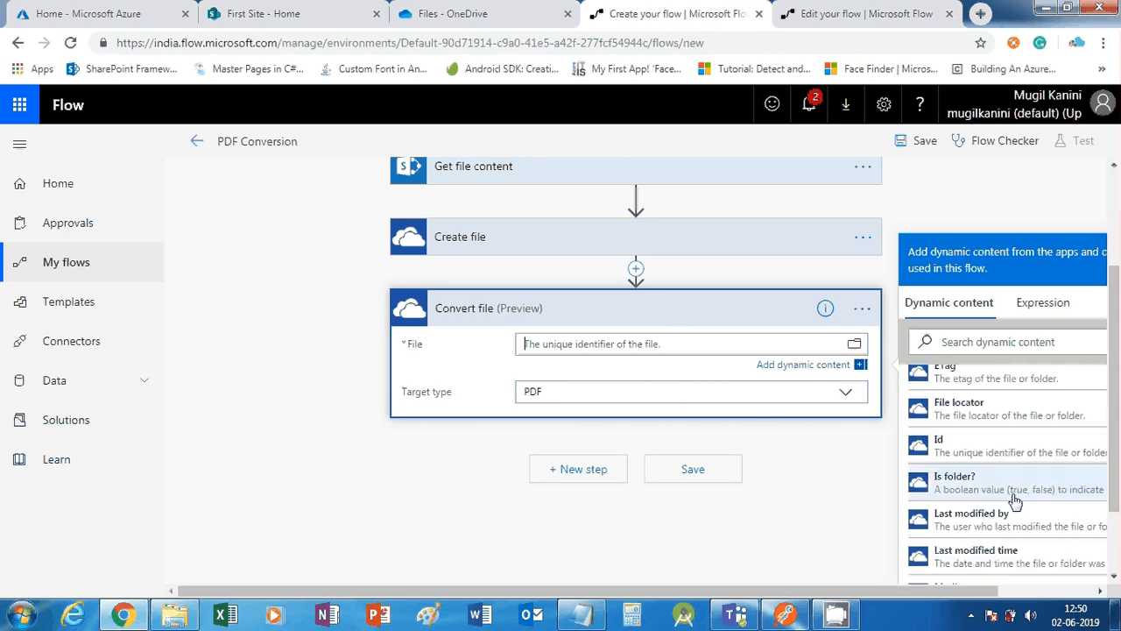
scroll(1014, 499, down, 4)
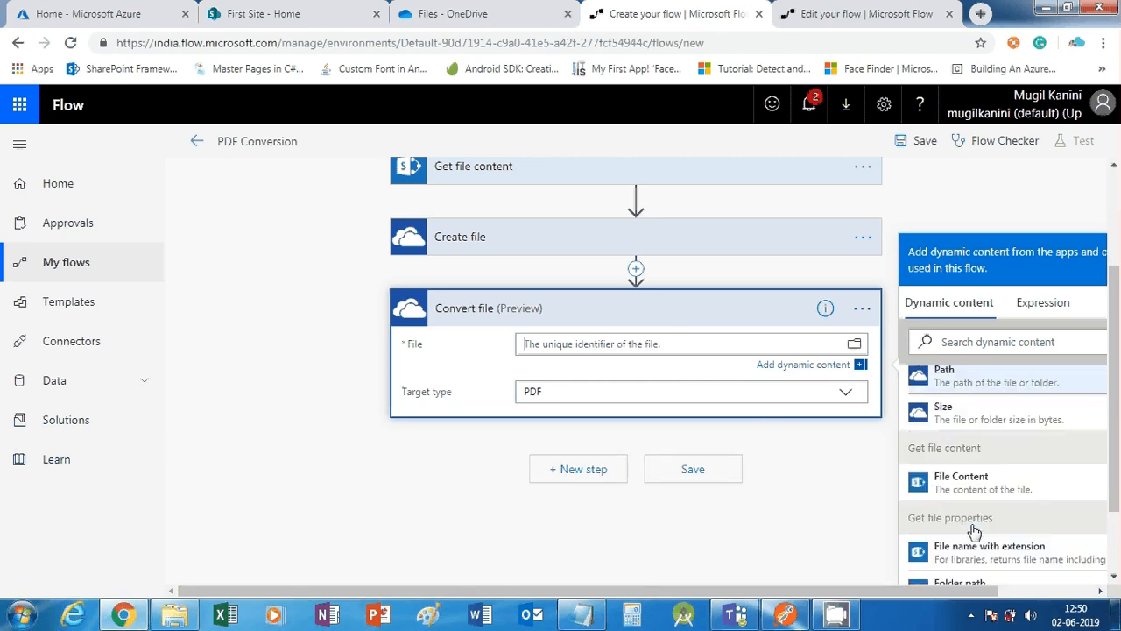
scroll(974, 531, up, 3)
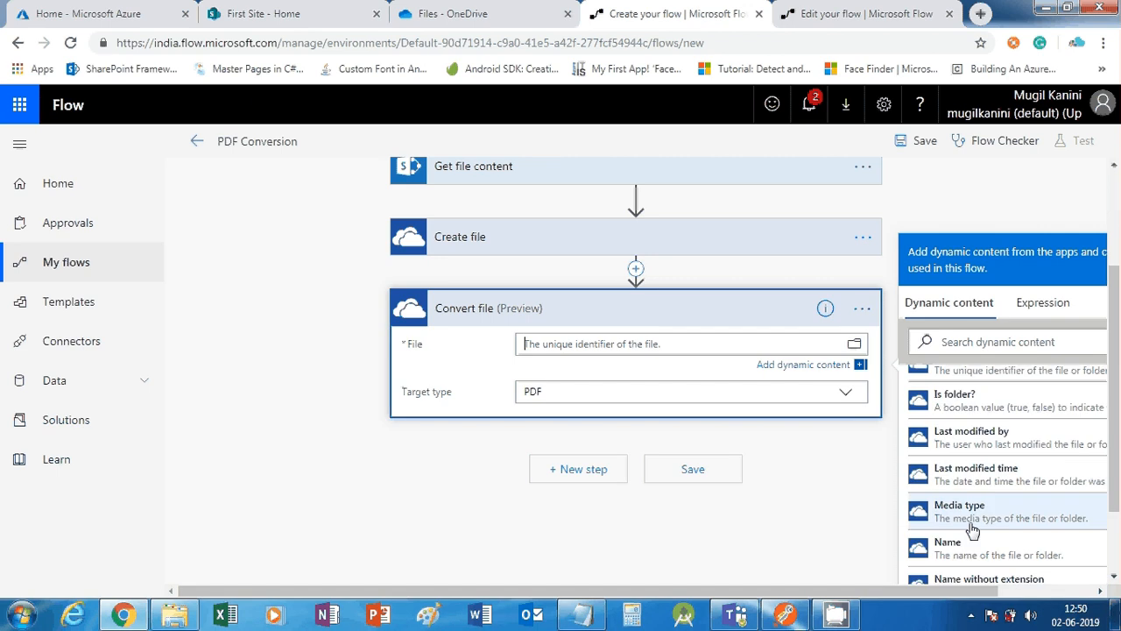
scroll(972, 529, up, 1)
scroll(975, 560, up, 1)
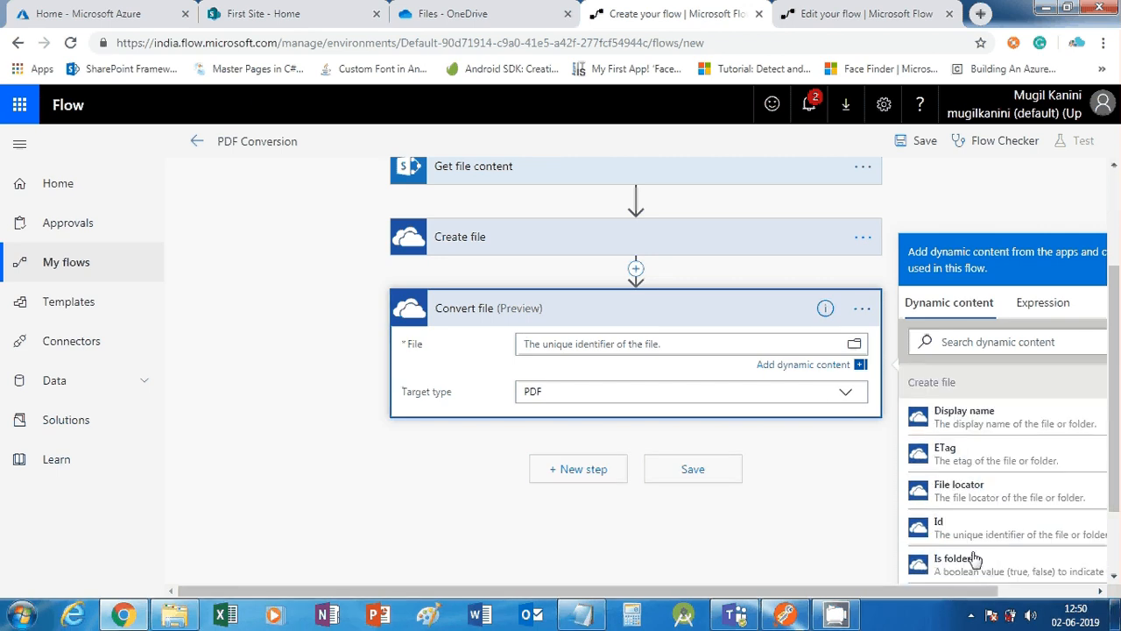
scroll(954, 517, down, 2)
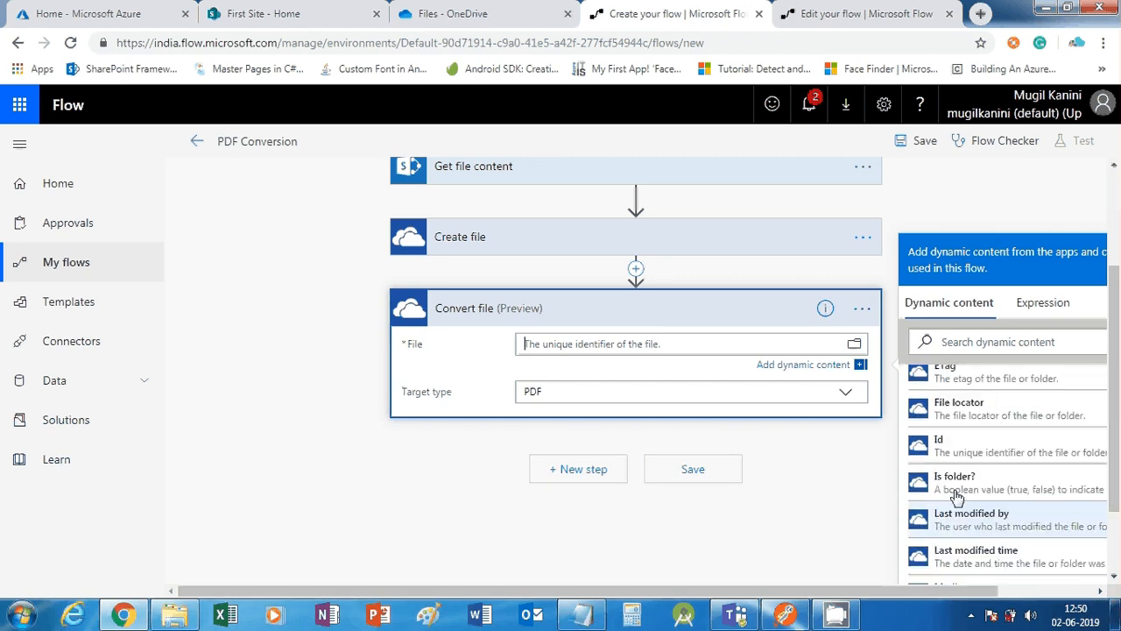
double_click(970, 448)
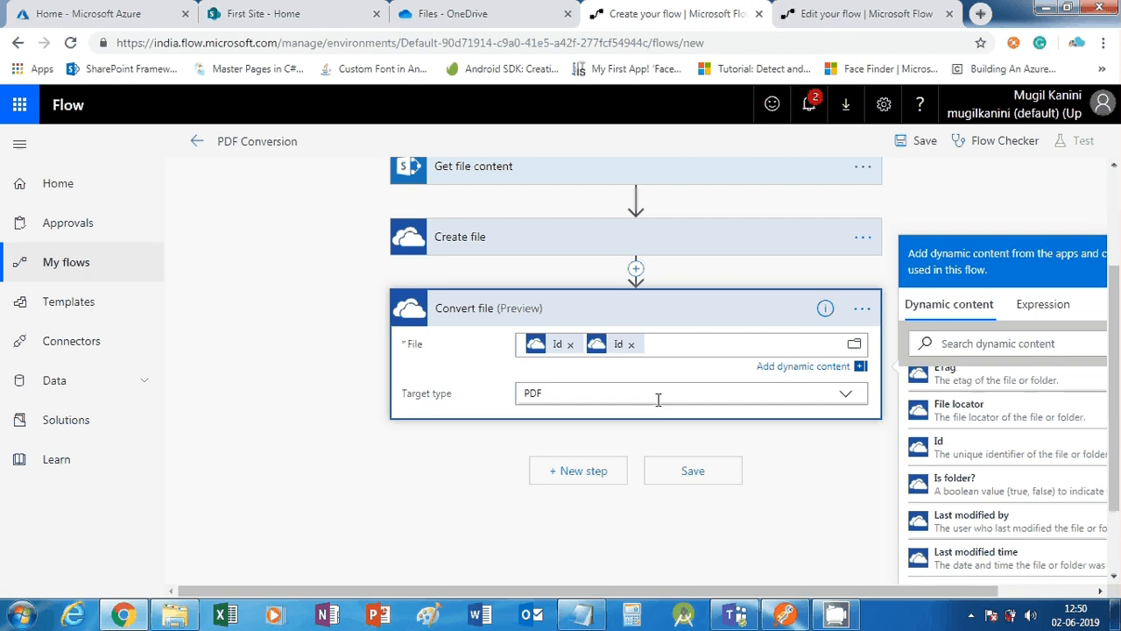
click(631, 344)
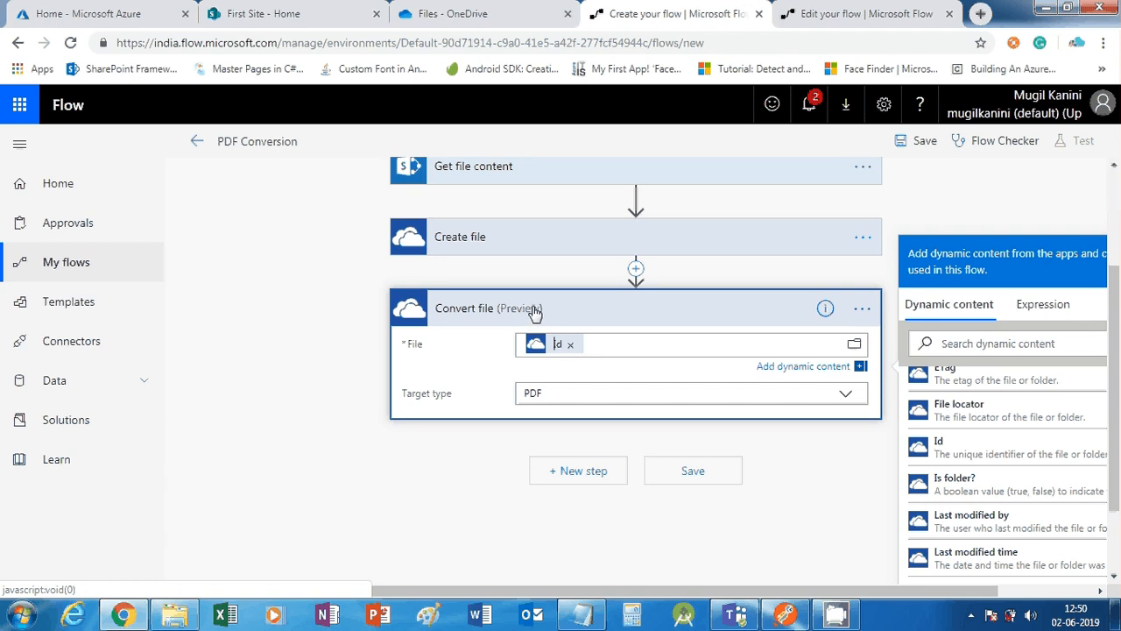
scroll(534, 313, up, 1)
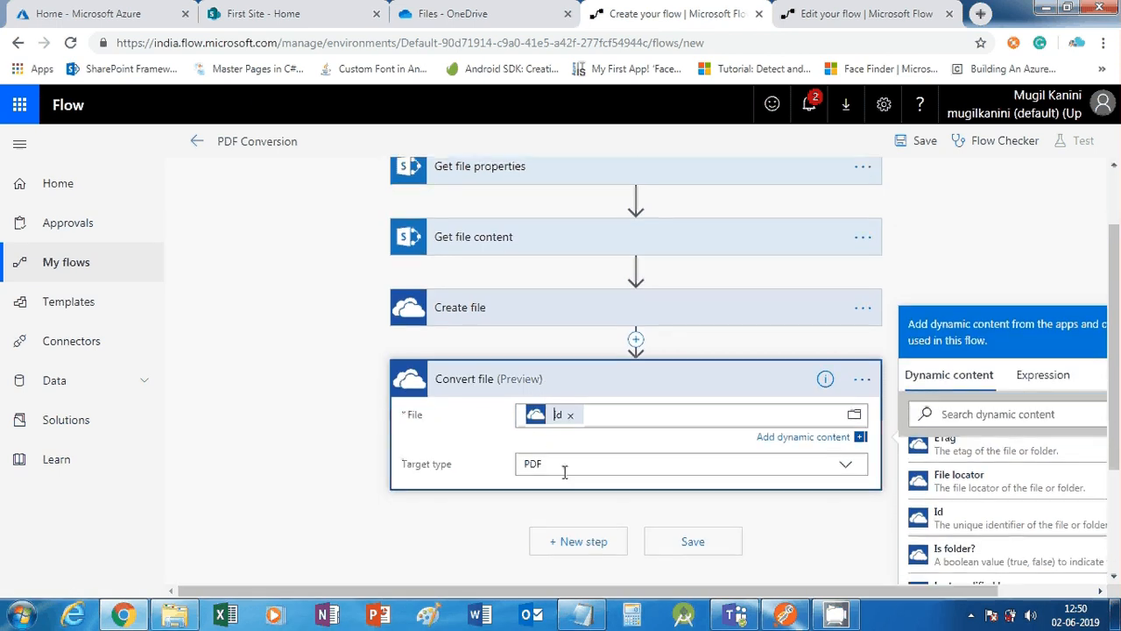
scroll(564, 472, down, 1)
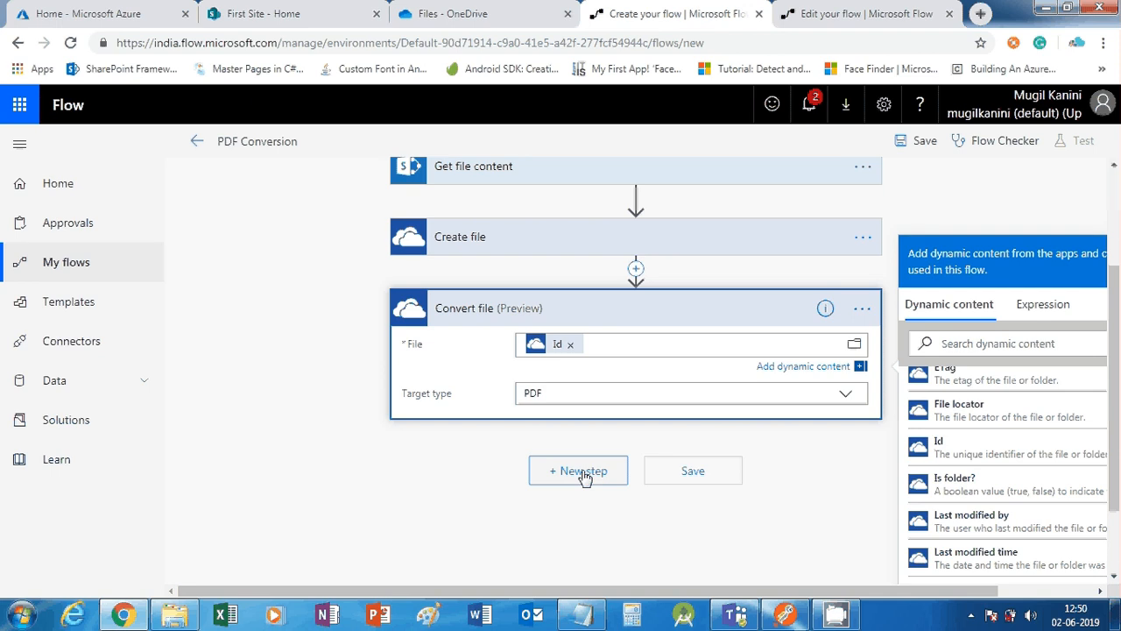
Search the SharePoint actions for 'create' and add Create file below Convert file
click(584, 476)
scroll(604, 455, down, 1)
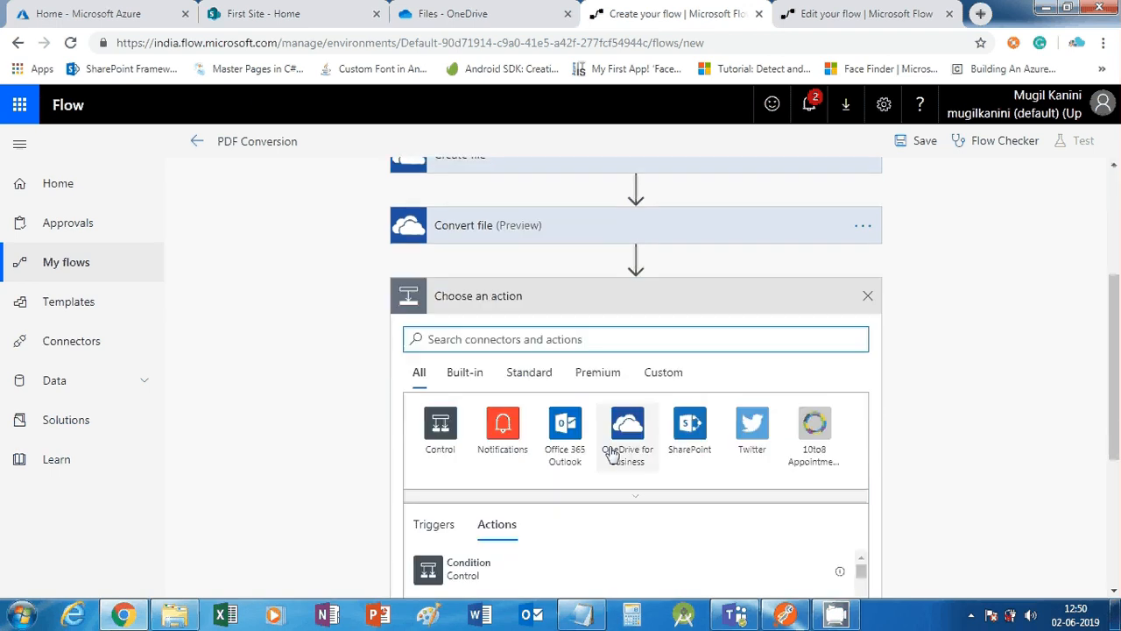
scroll(613, 453, up, 1)
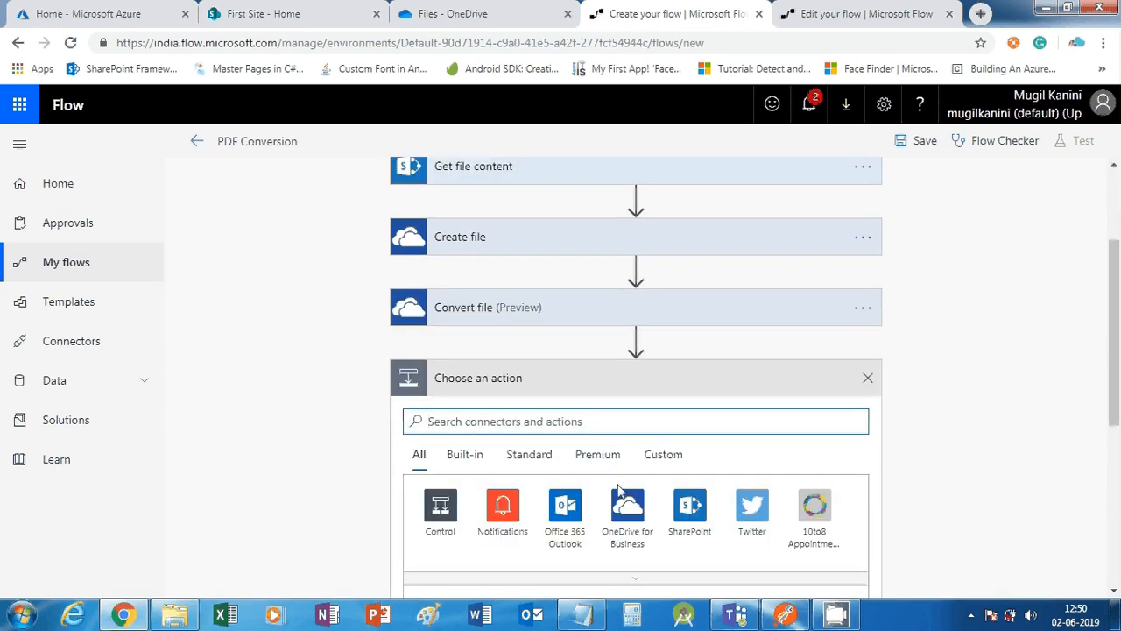
scroll(619, 492, down, 1)
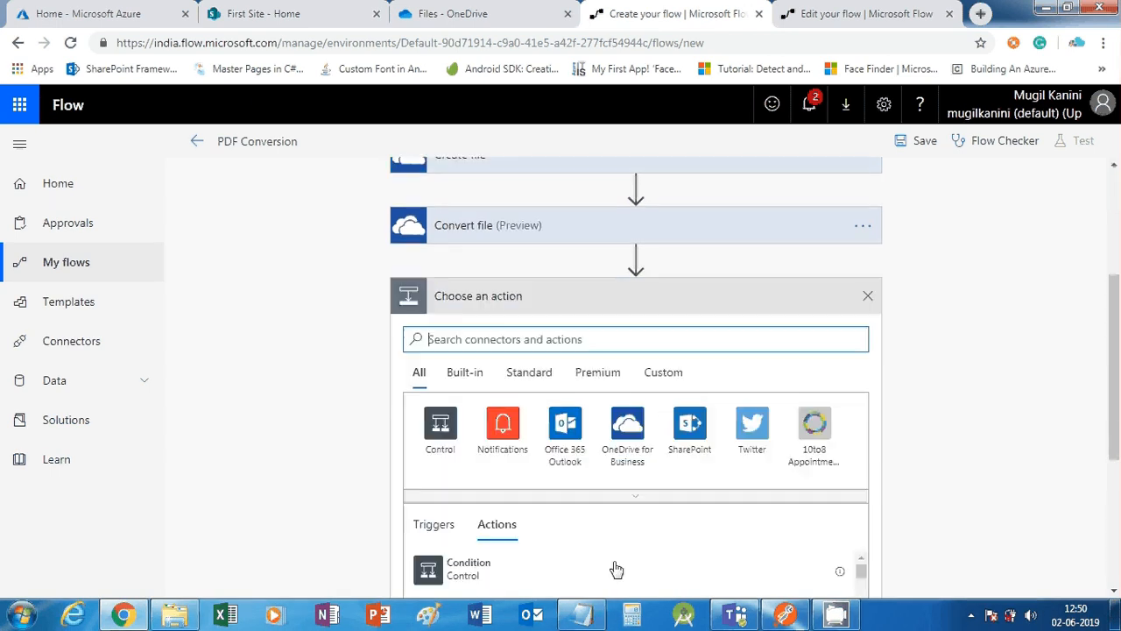
click(692, 436)
scroll(576, 466, down, 1)
scroll(576, 466, up, 1)
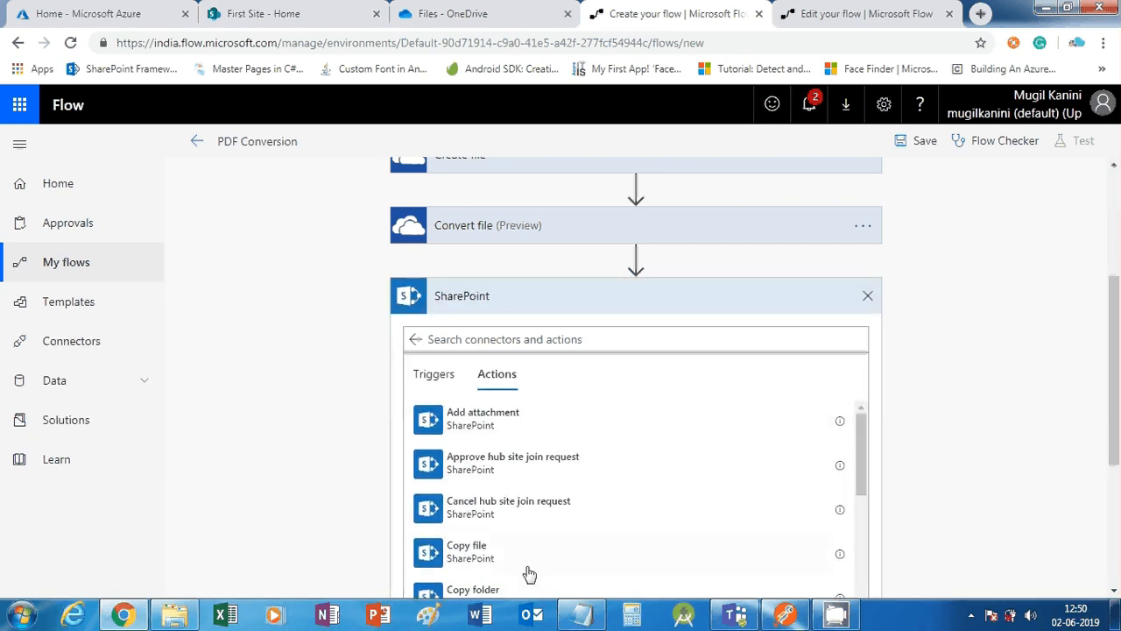
scroll(504, 517, down, 1)
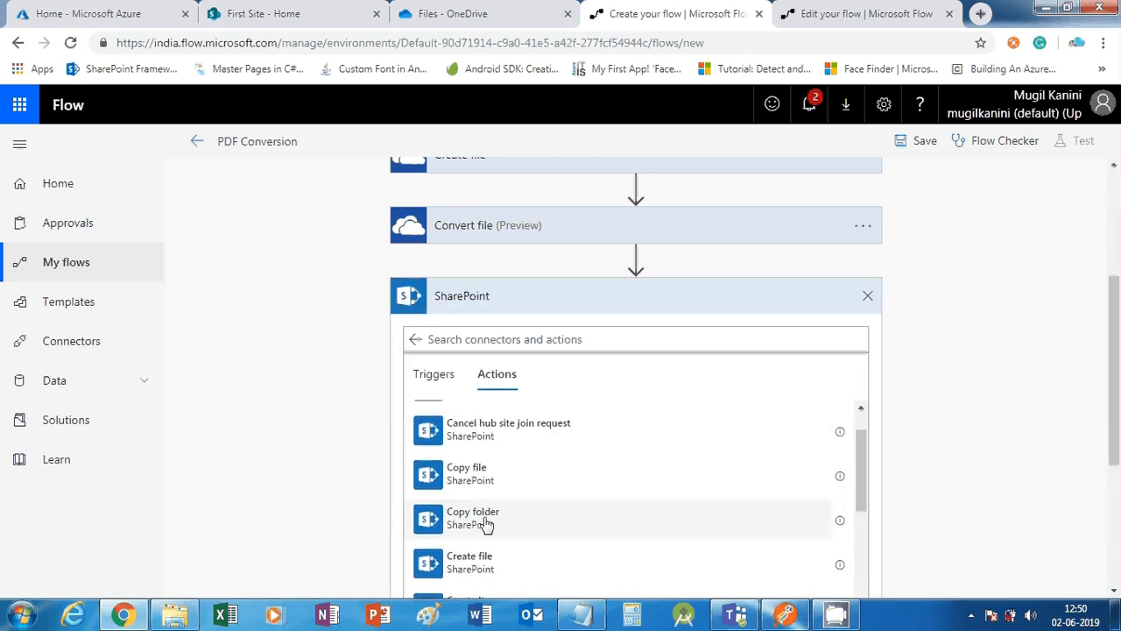
scroll(488, 525, up, 1)
click(492, 339)
text(c)
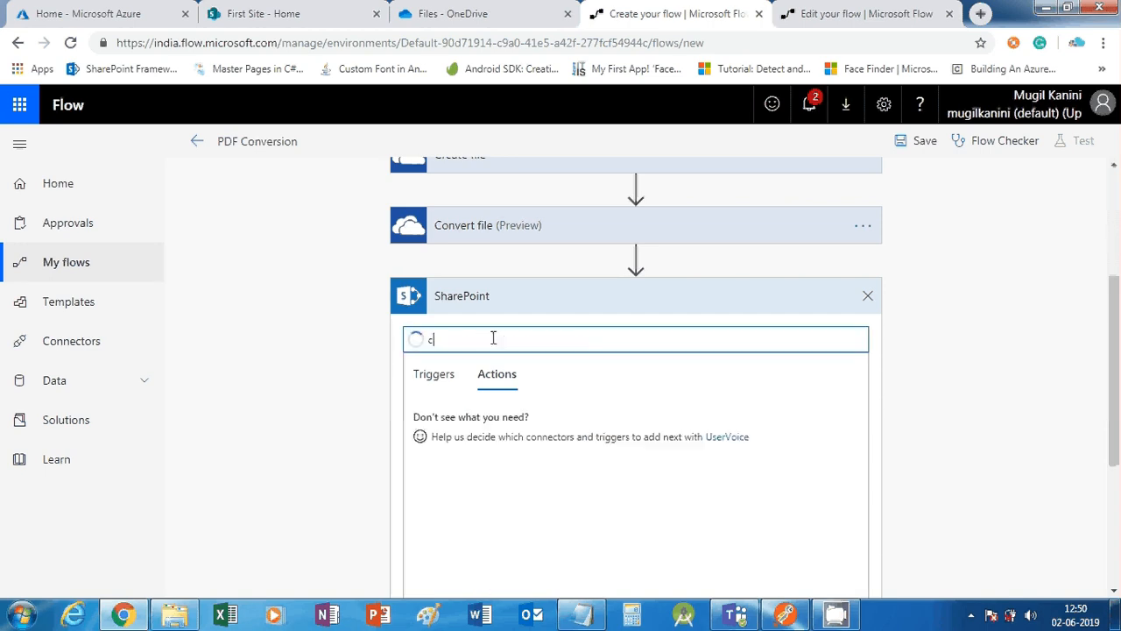
text(reate)
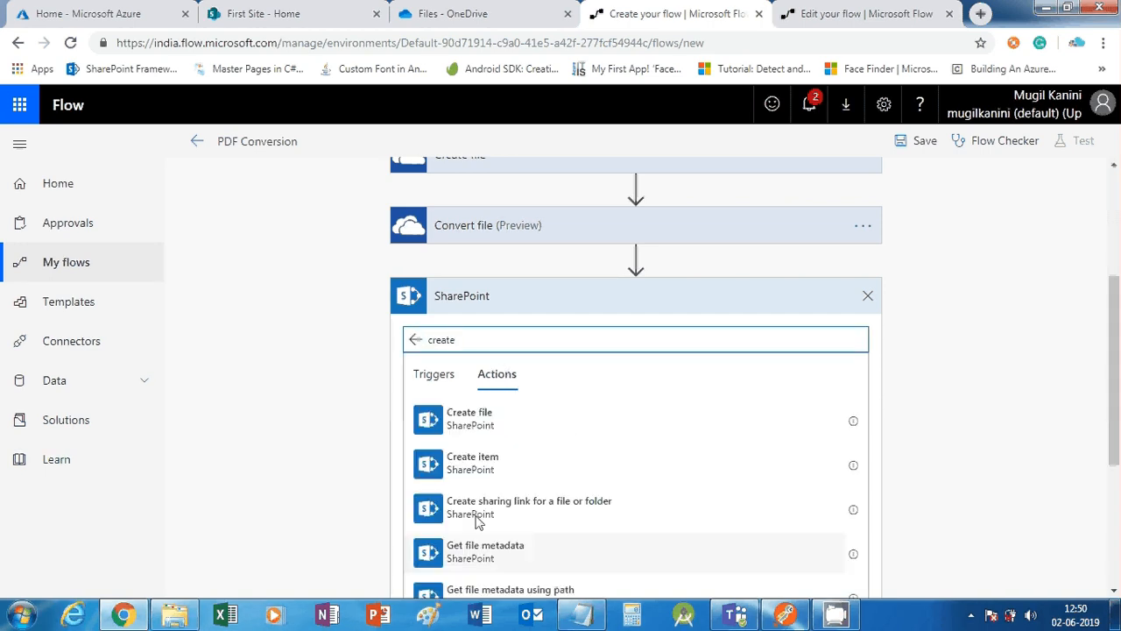
click(490, 420)
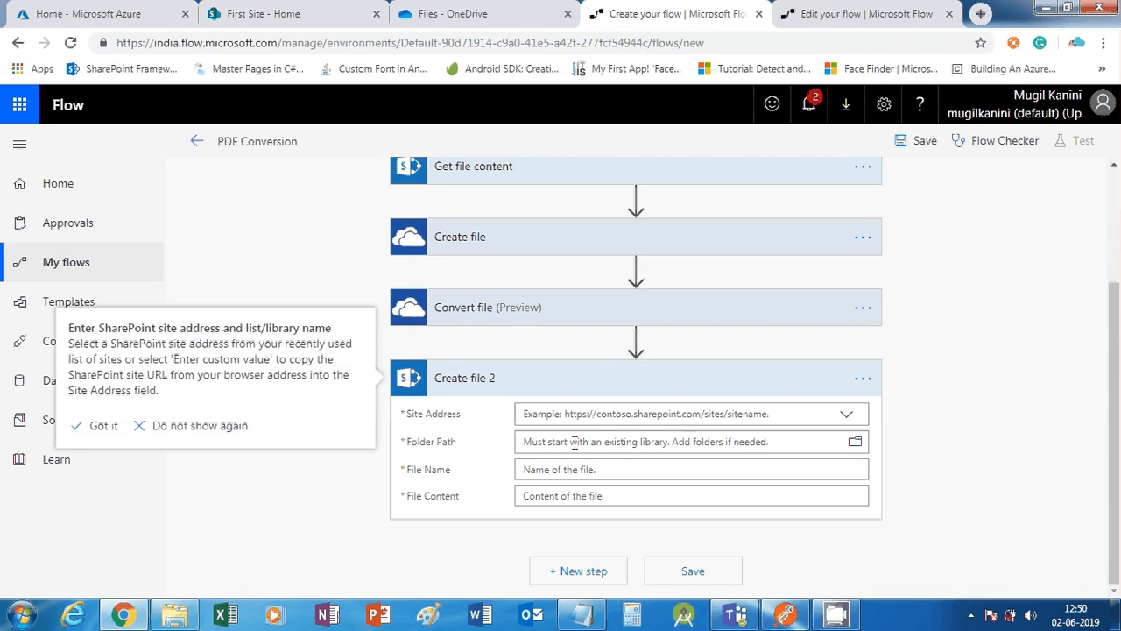
Set Create file 2's Site Address to First Site and its folder path to /Destination
click(846, 415)
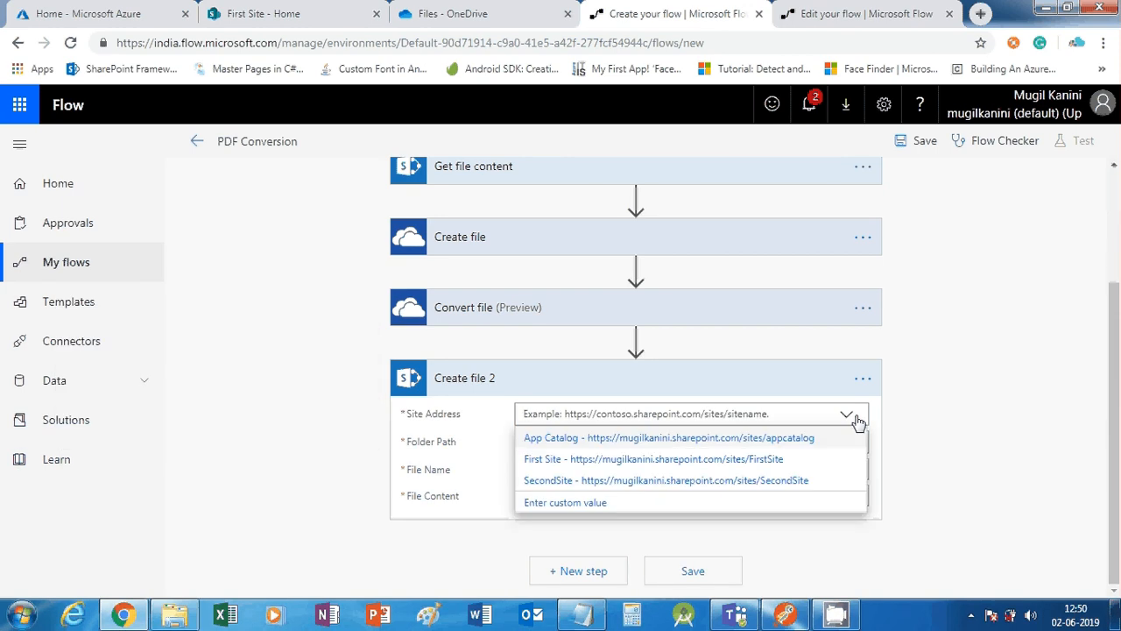
click(751, 459)
click(804, 444)
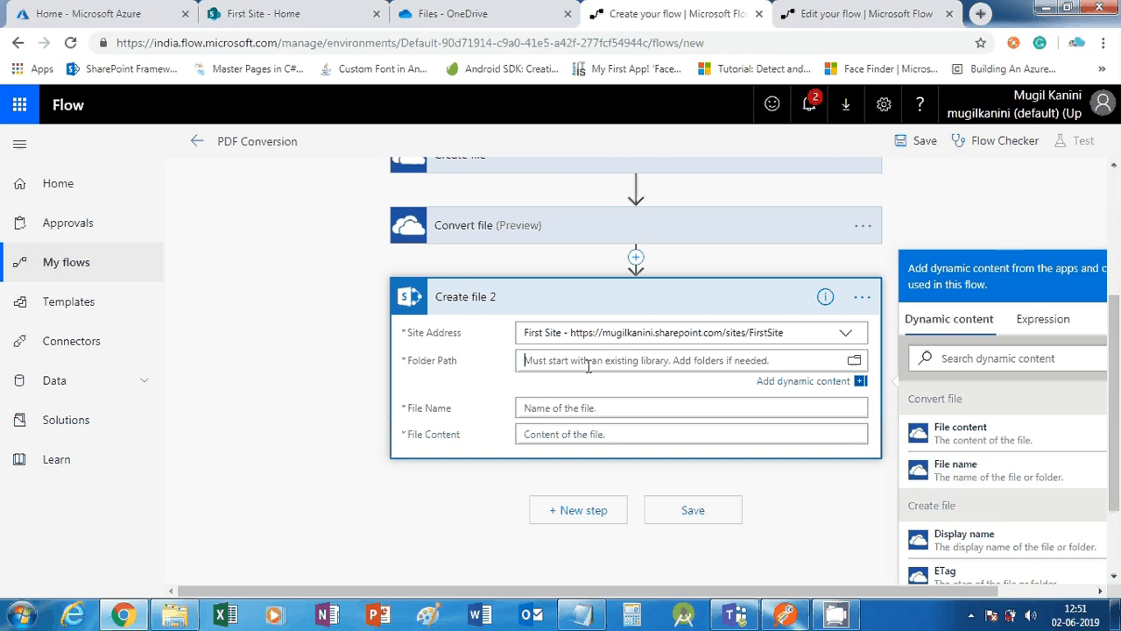
text(/)
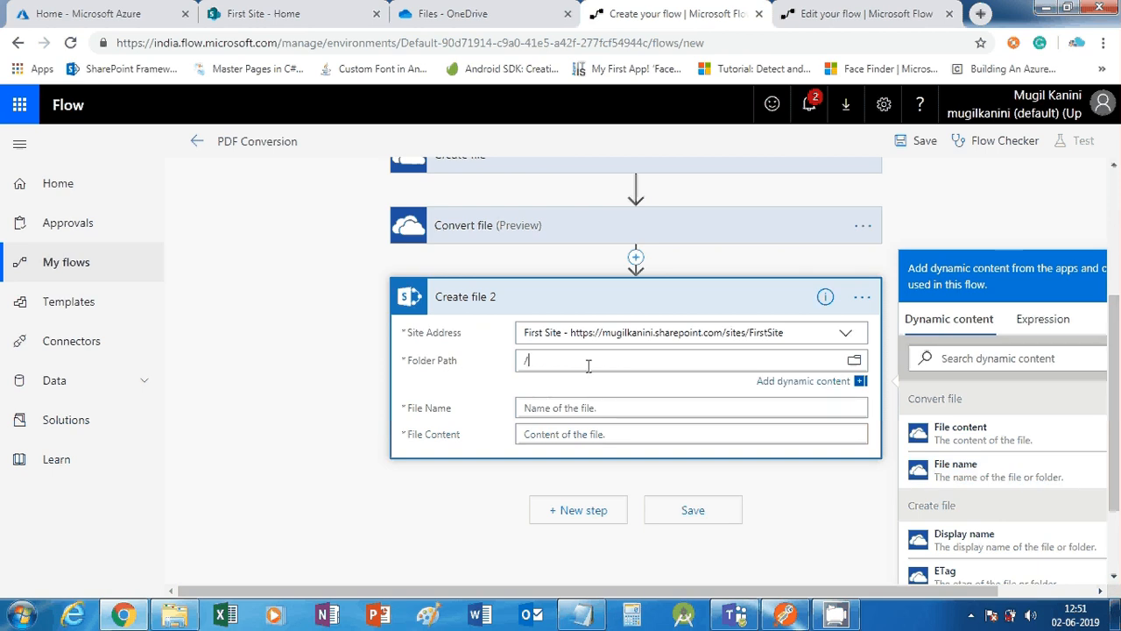
text(A)
key(BackSpace)
text(S)
key(BackSpace)
text(DestinaTION)
key(BackSpace)
key(BackSpace)
key(BackSpace)
key(BackSpace)
text(tion)
Name the file with the Name token plus '.pdf' and use Convert file's File content
click(584, 409)
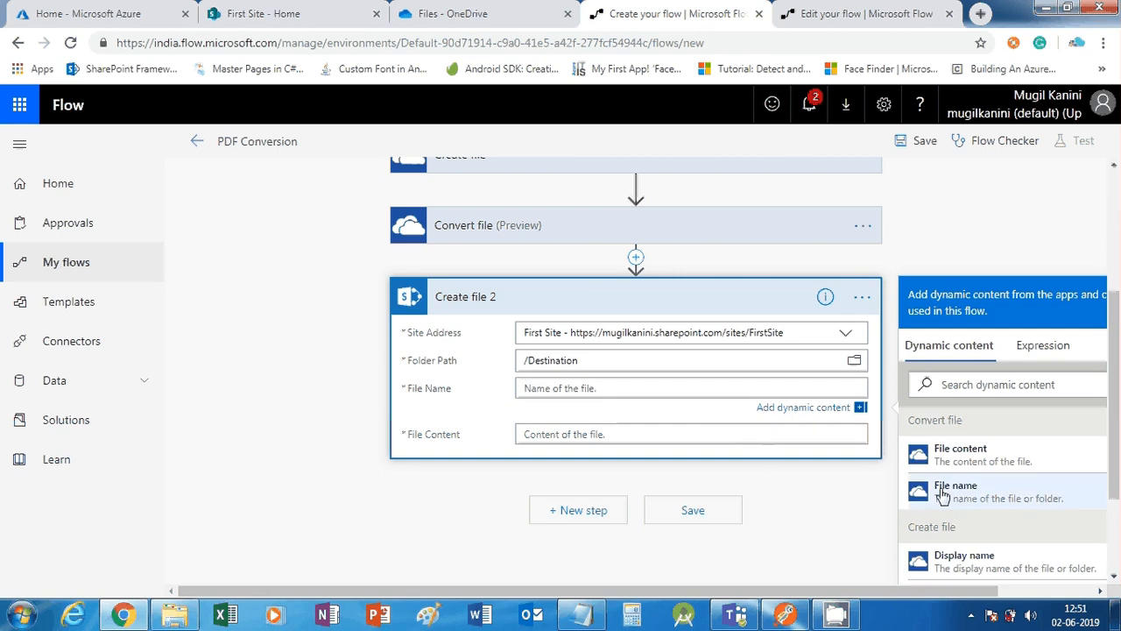
scroll(946, 525, down, 5)
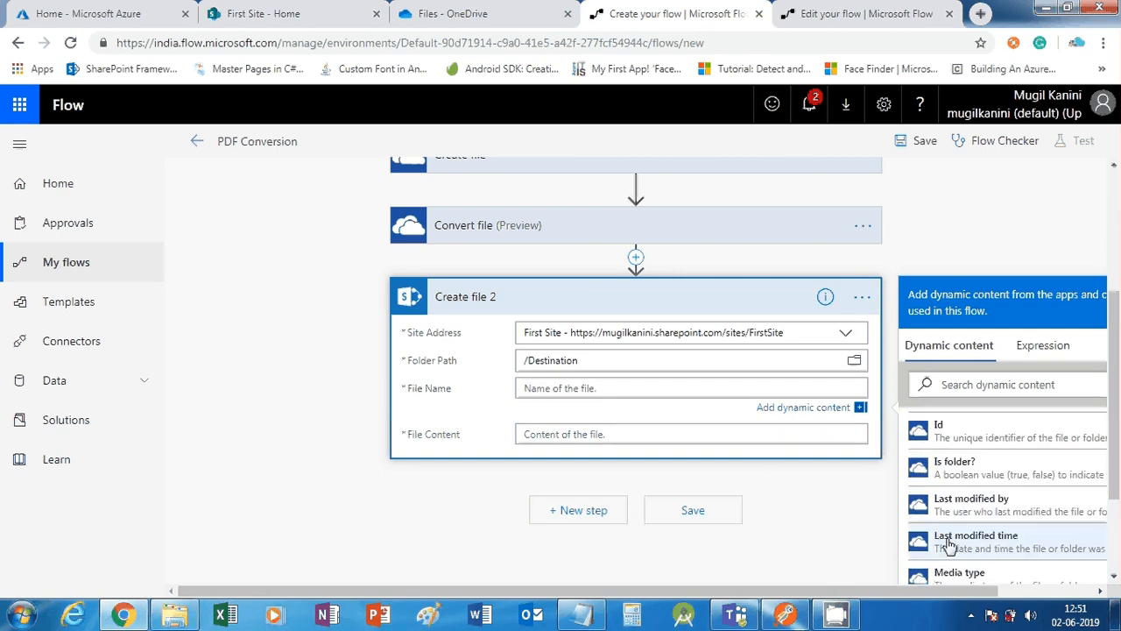
scroll(949, 543, down, 10)
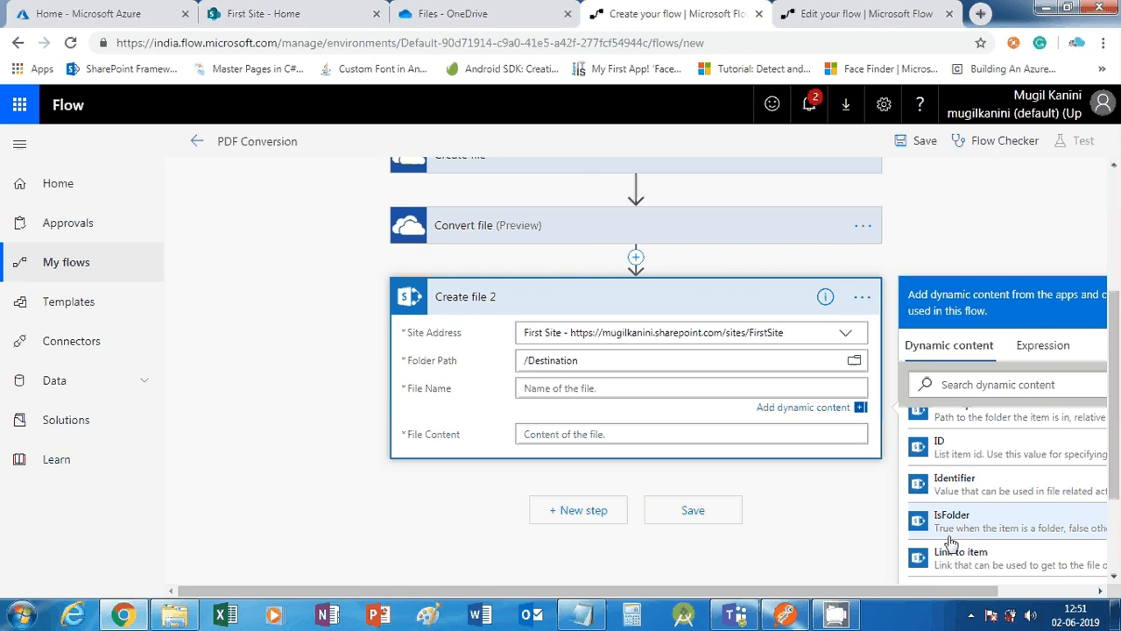
scroll(954, 541, down, 3)
scroll(968, 530, down, 10)
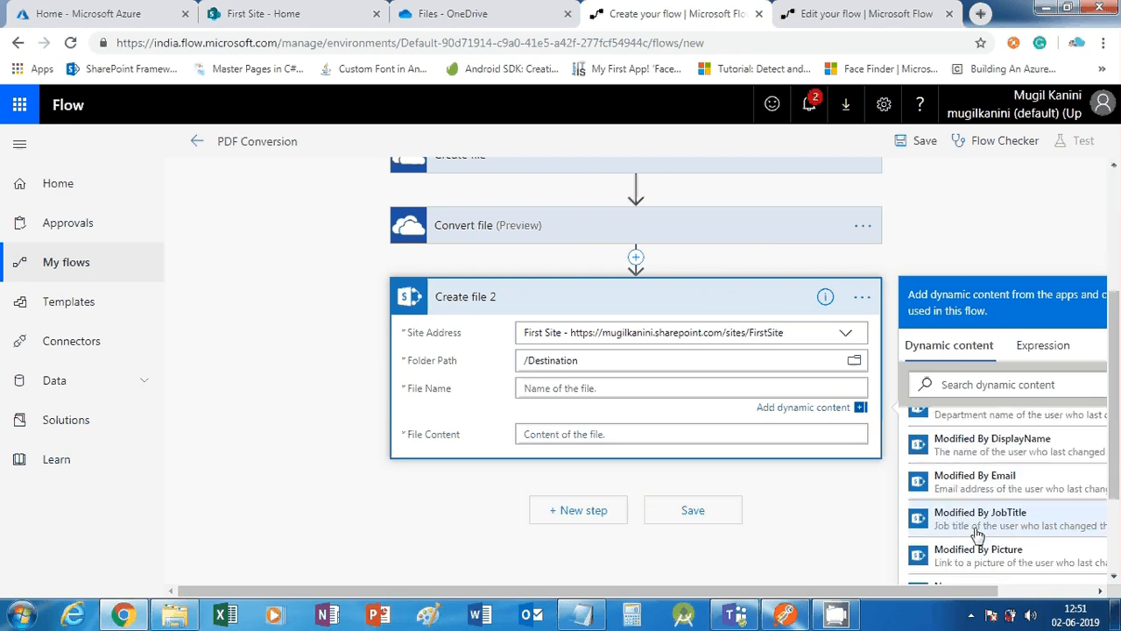
click(950, 420)
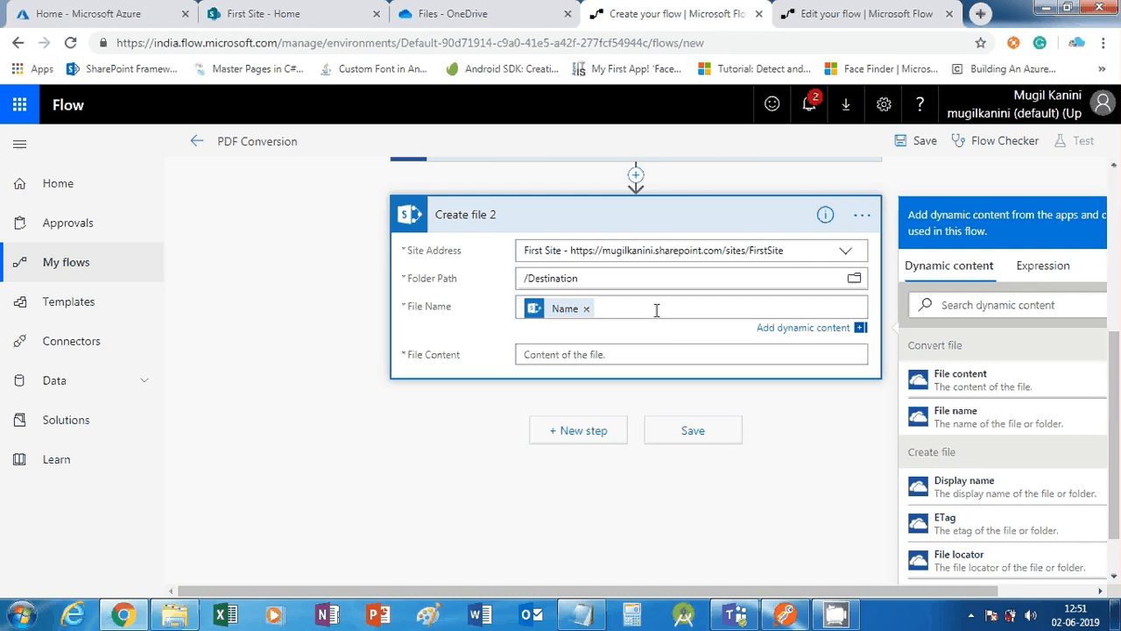
text(.pdf)
click(560, 355)
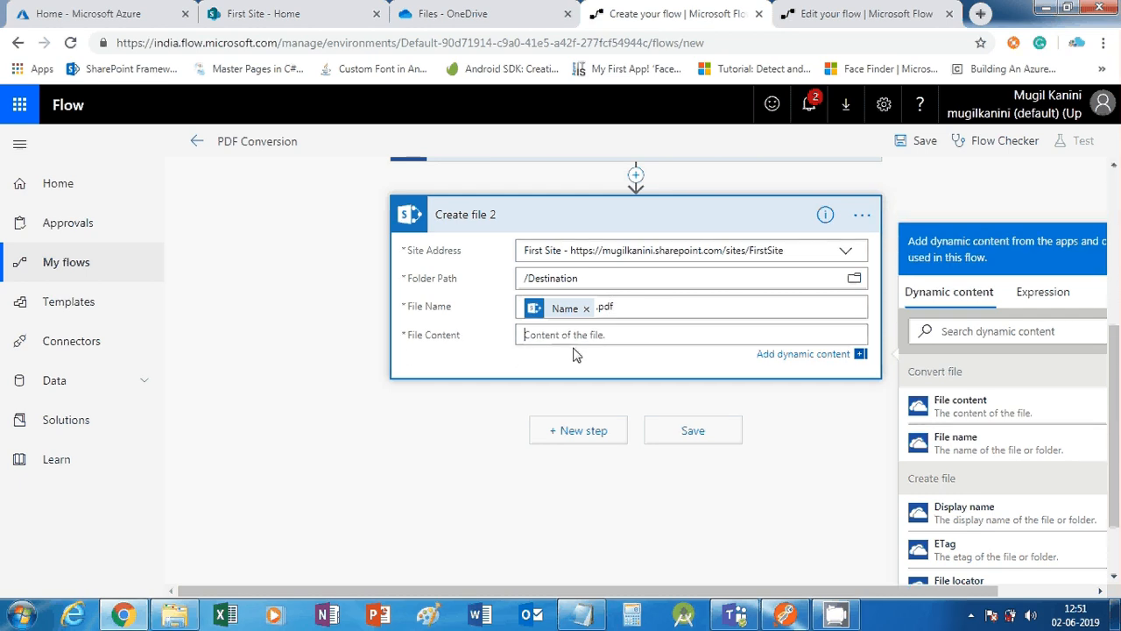
click(970, 409)
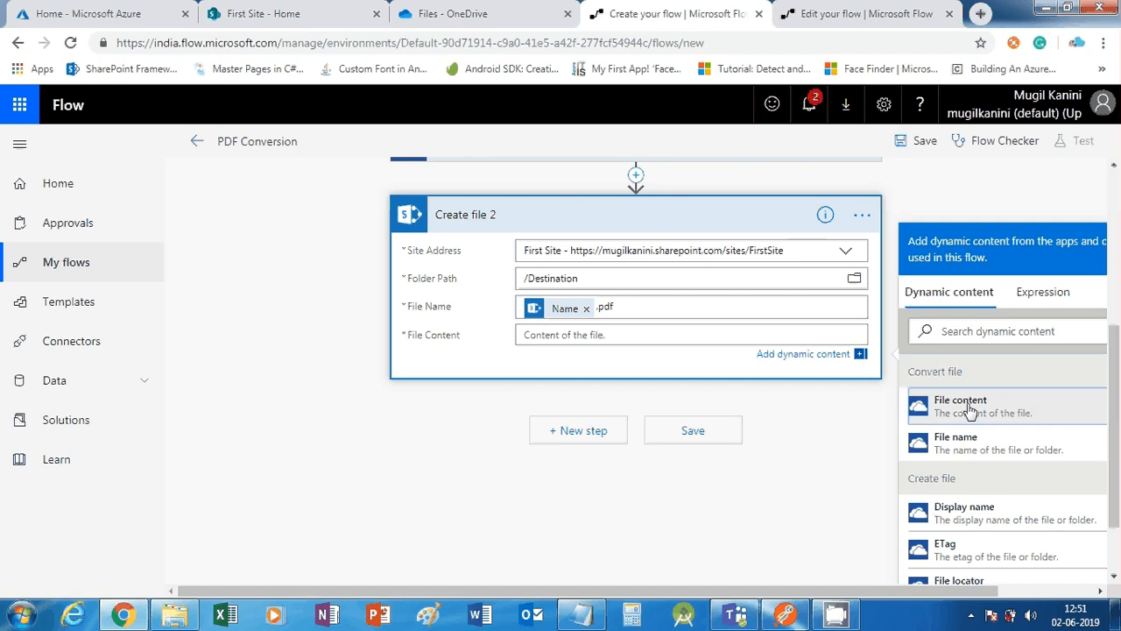
scroll(508, 451, up, 2)
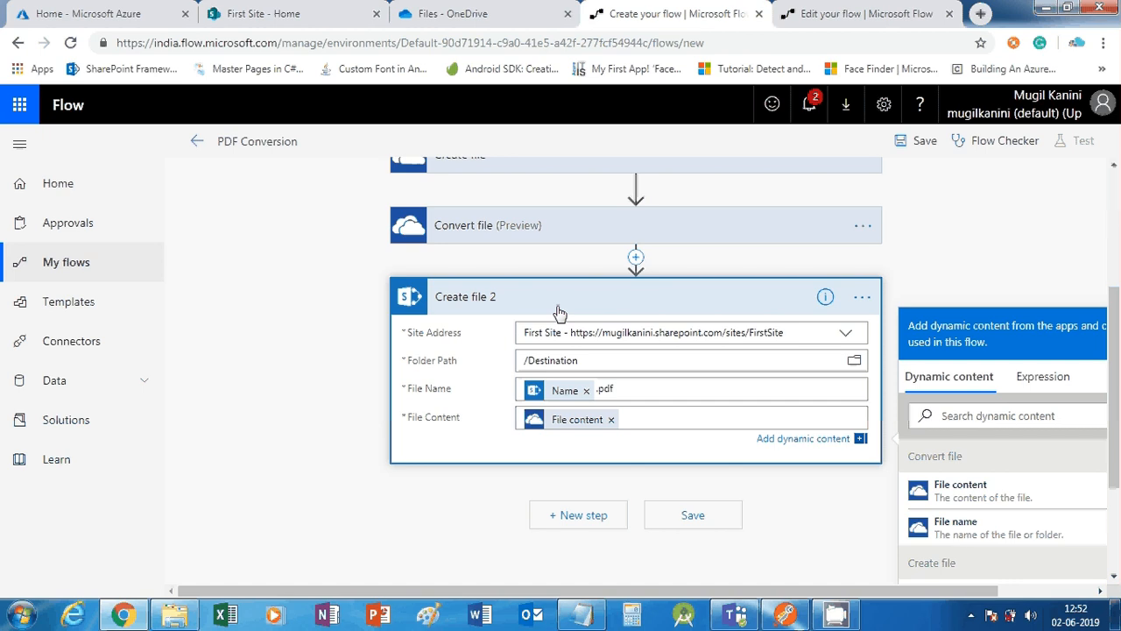
Search the OneDrive for Business actions for 'dele' and add Delete file after Create file 2
click(581, 520)
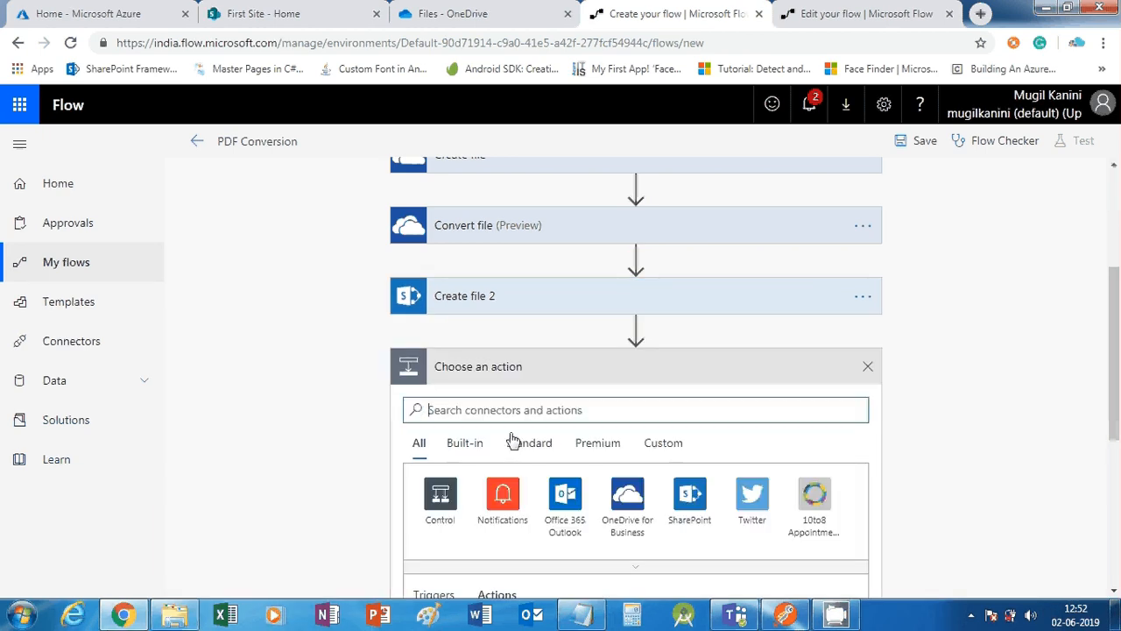
click(622, 513)
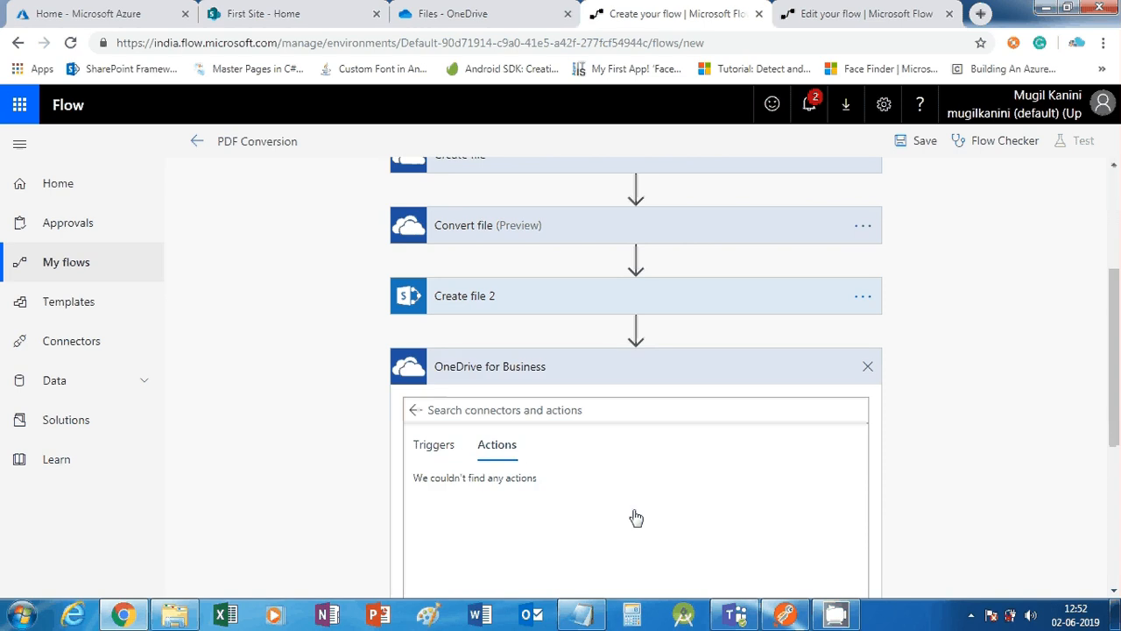
click(493, 410)
text(d)
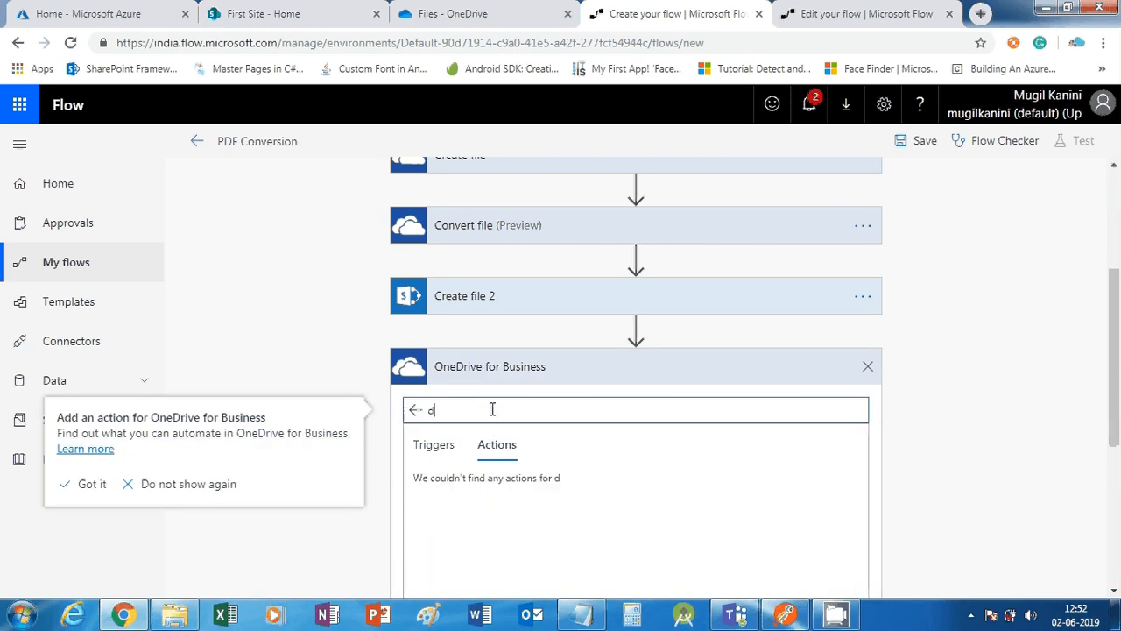
text(ele)
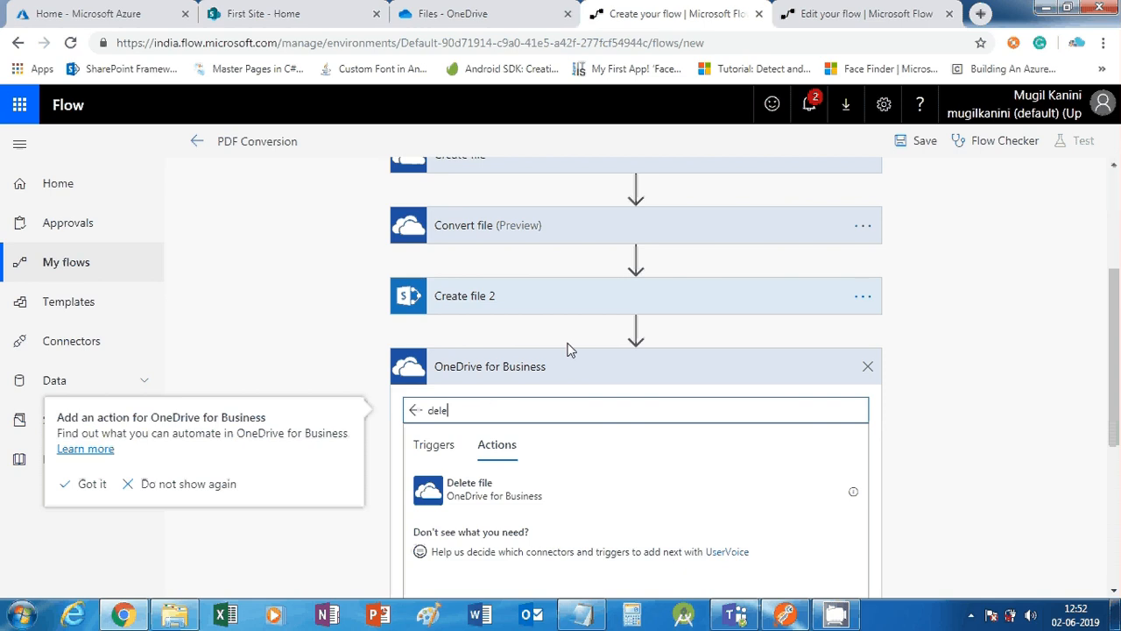
click(518, 506)
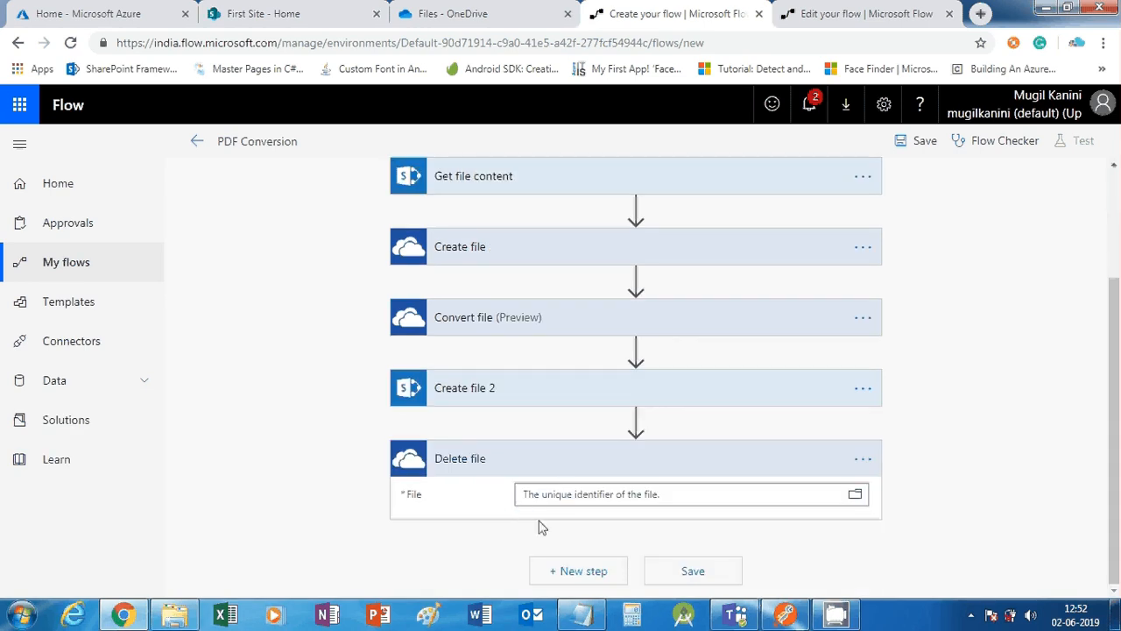
Set the Delete file step's File field to the Id dynamic value
click(562, 486)
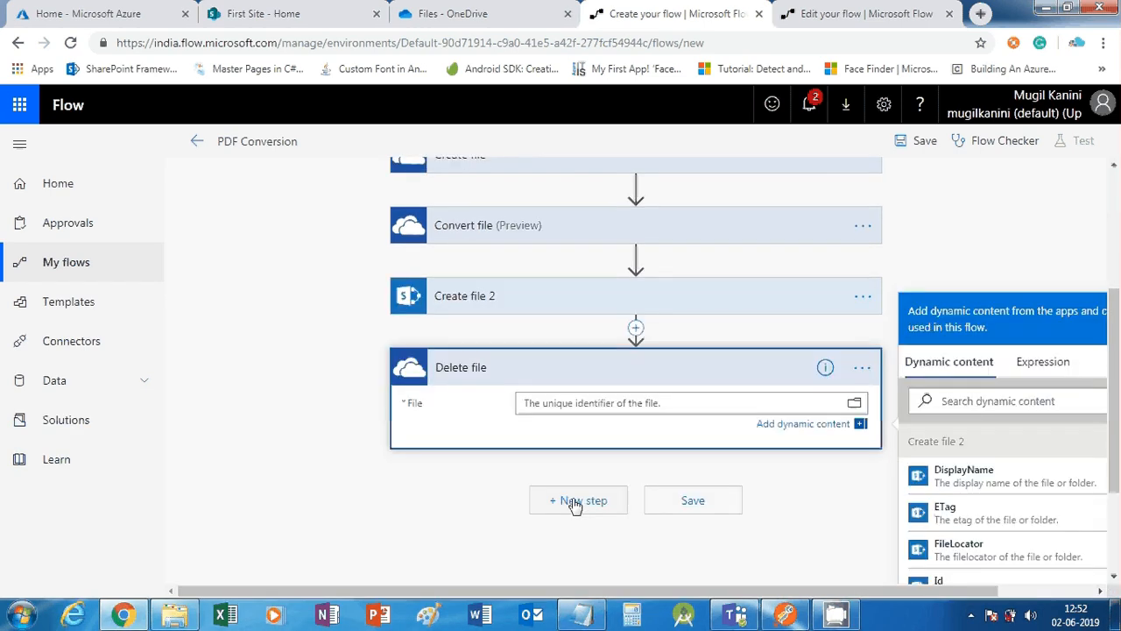
scroll(991, 536, down, 3)
scroll(991, 536, down, 5)
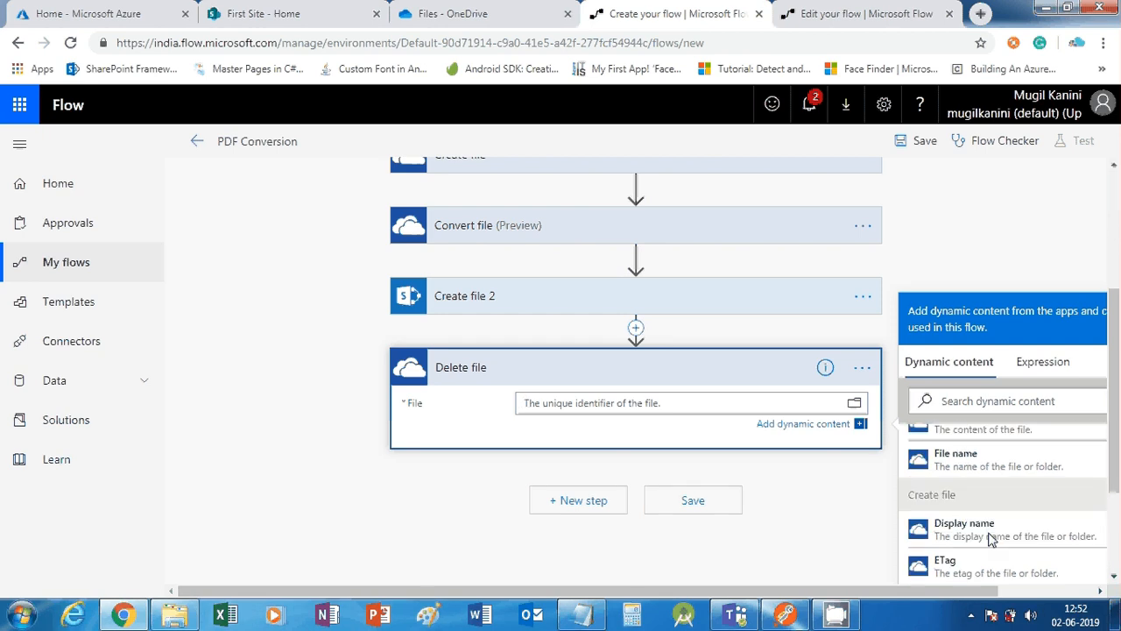
scroll(990, 539, down, 1)
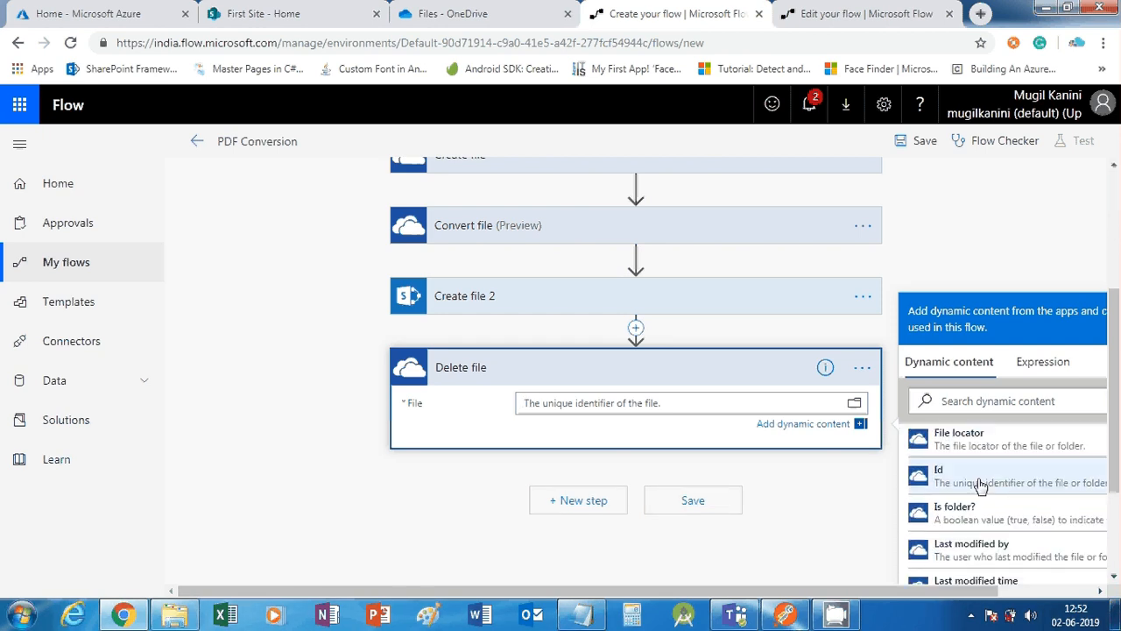
click(981, 481)
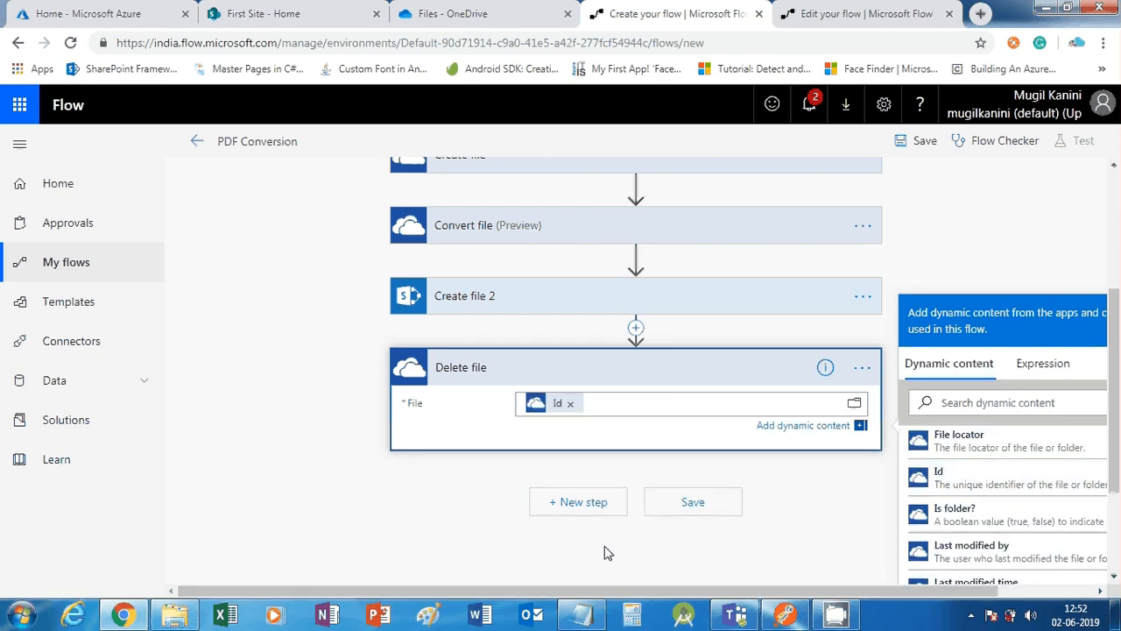
scroll(604, 536, up, 1)
scroll(602, 534, up, 1)
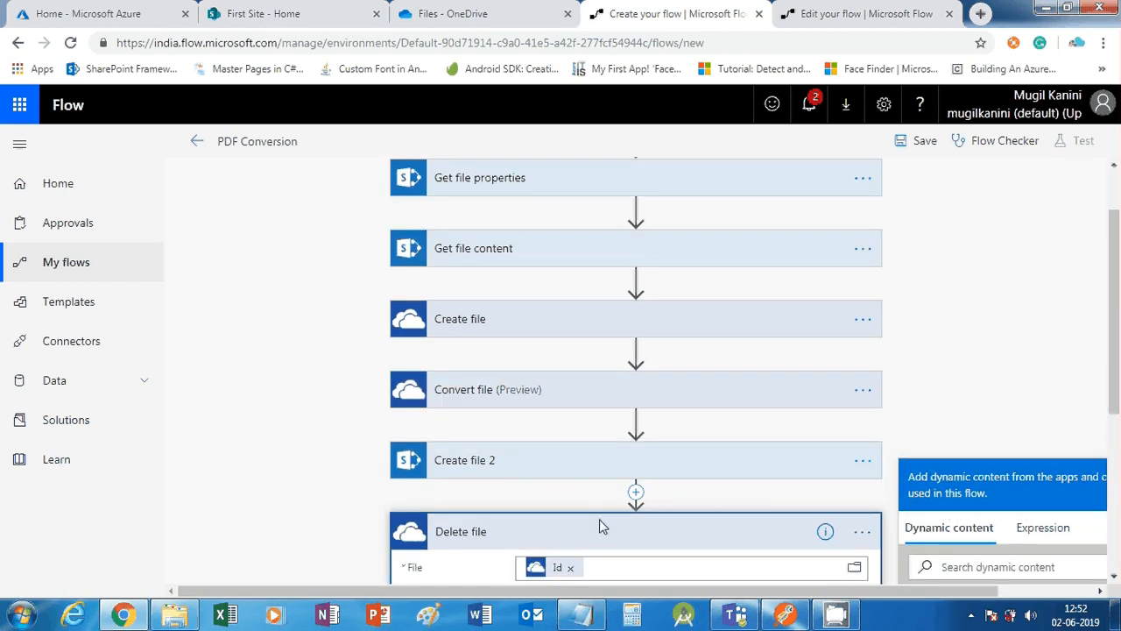
scroll(600, 525, down, 2)
scroll(605, 521, down, 1)
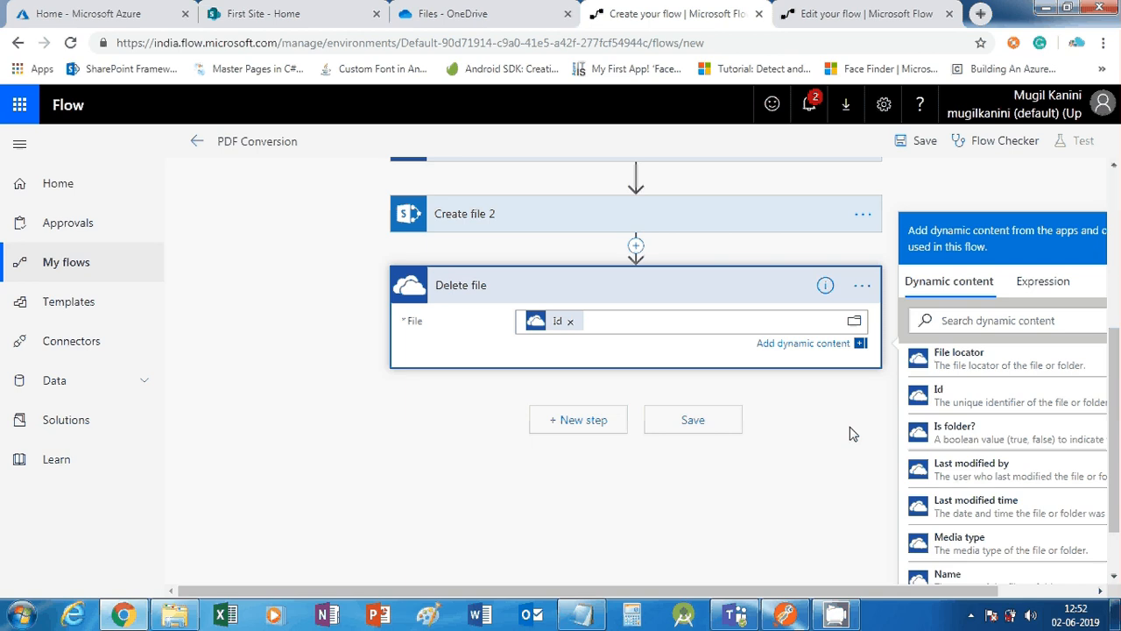
scroll(468, 357, up, 2)
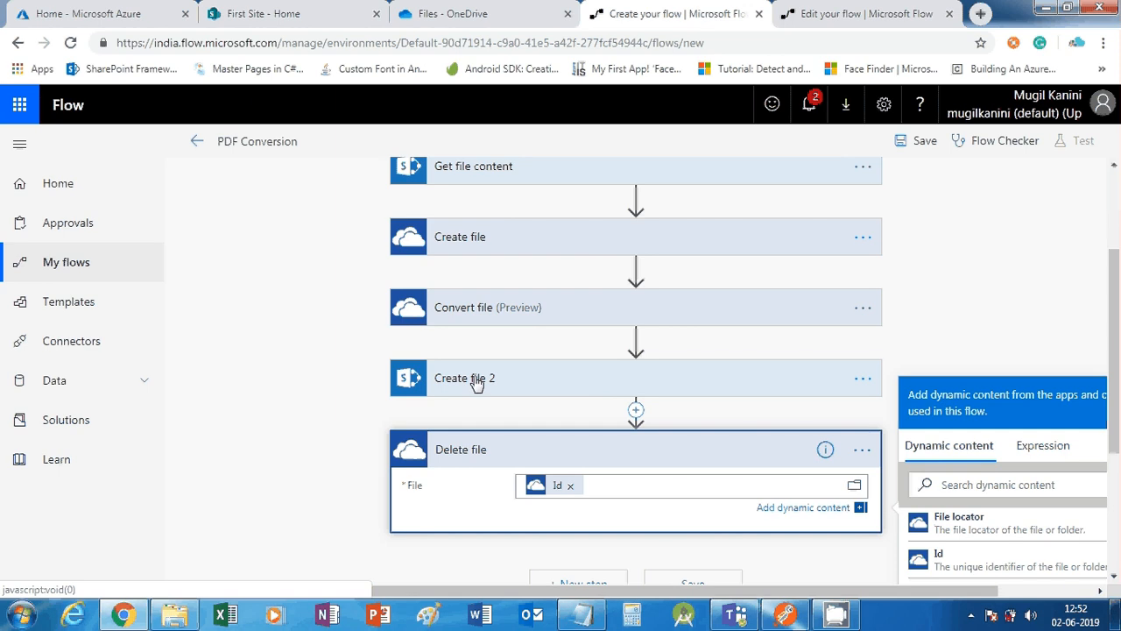
scroll(473, 385, up, 1)
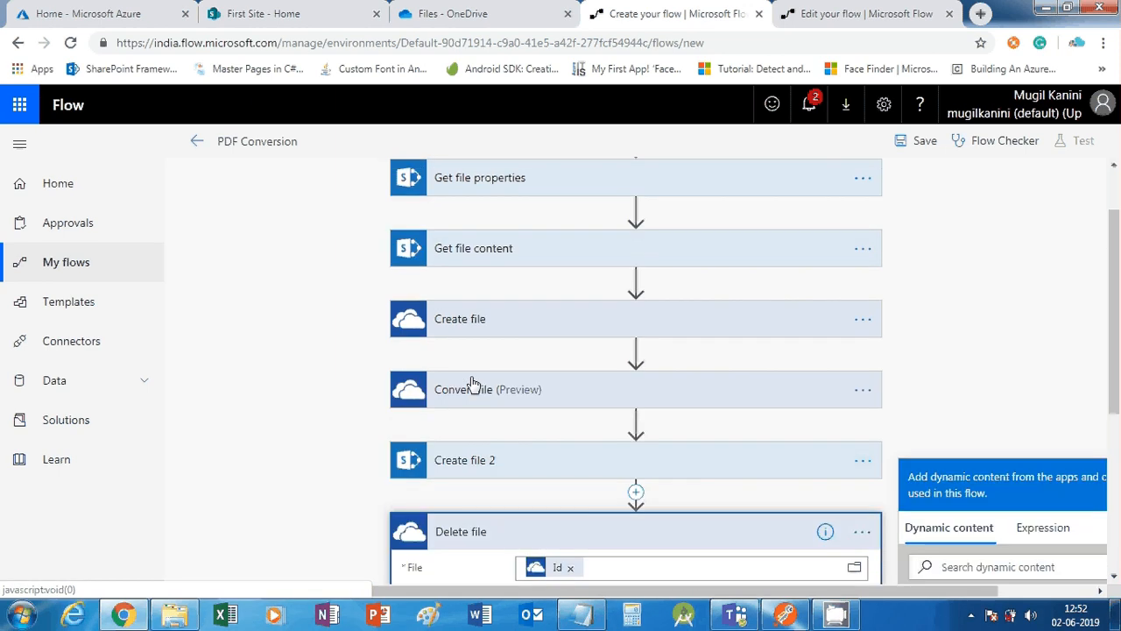
scroll(473, 385, down, 1)
scroll(473, 386, down, 1)
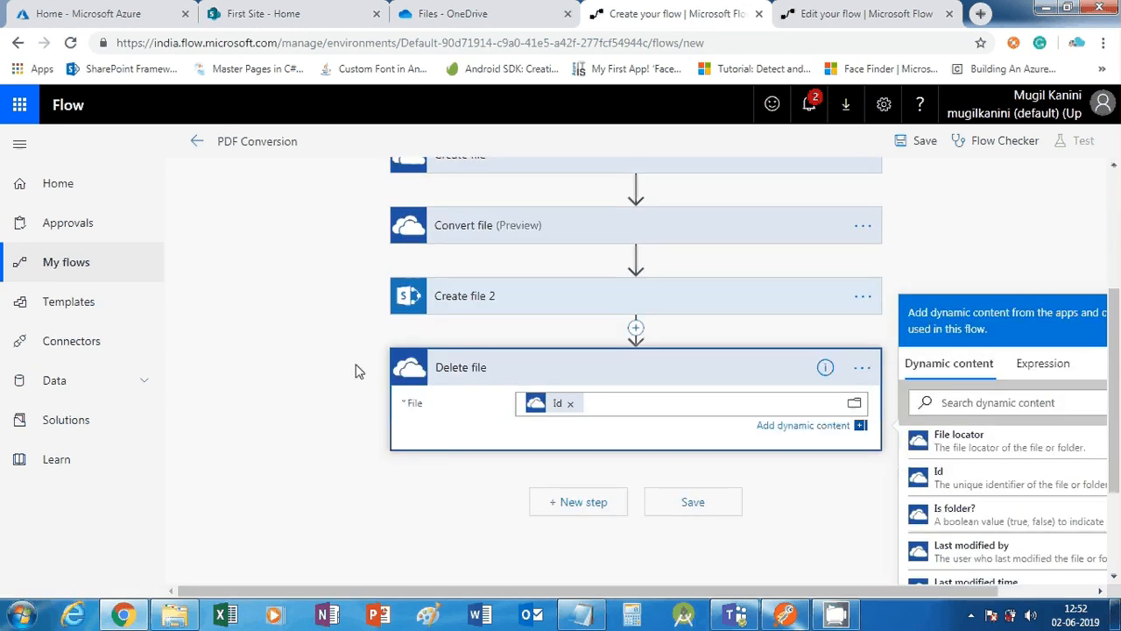
scroll(587, 462, down, 1)
Search the new step's actions for 'Http' and open the HTTP connector's action list
click(587, 428)
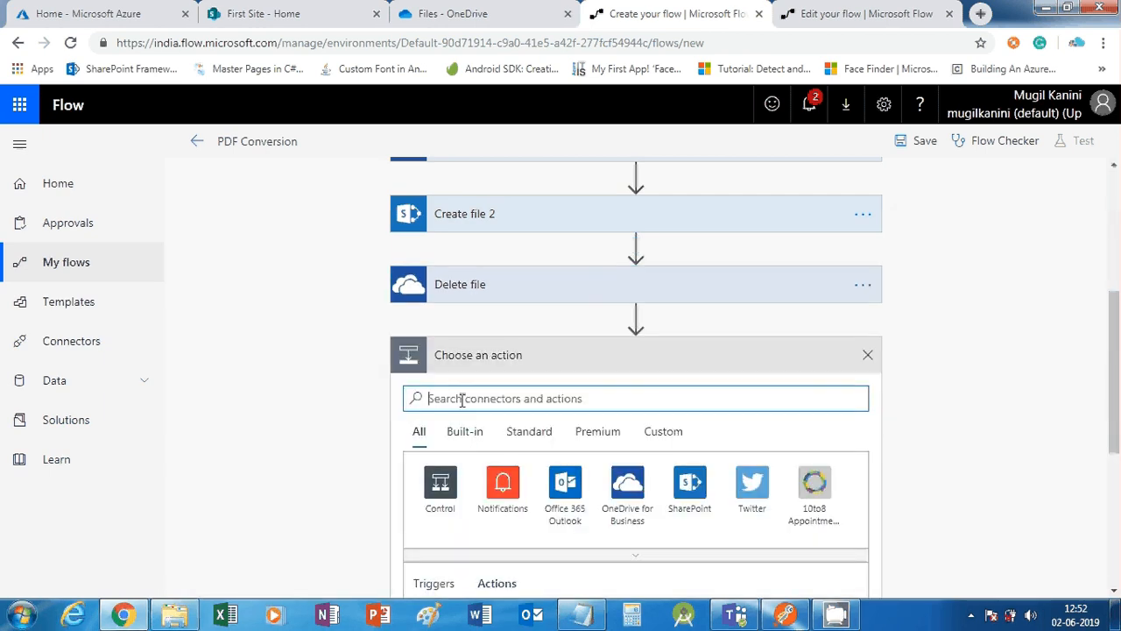
text(Http)
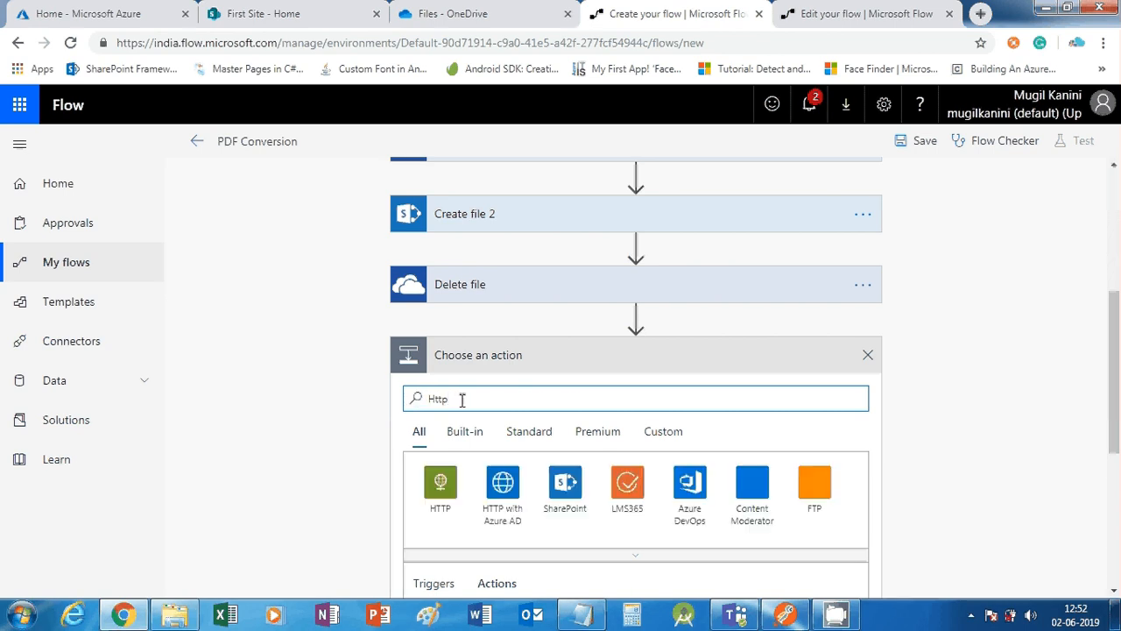
text( Rs)
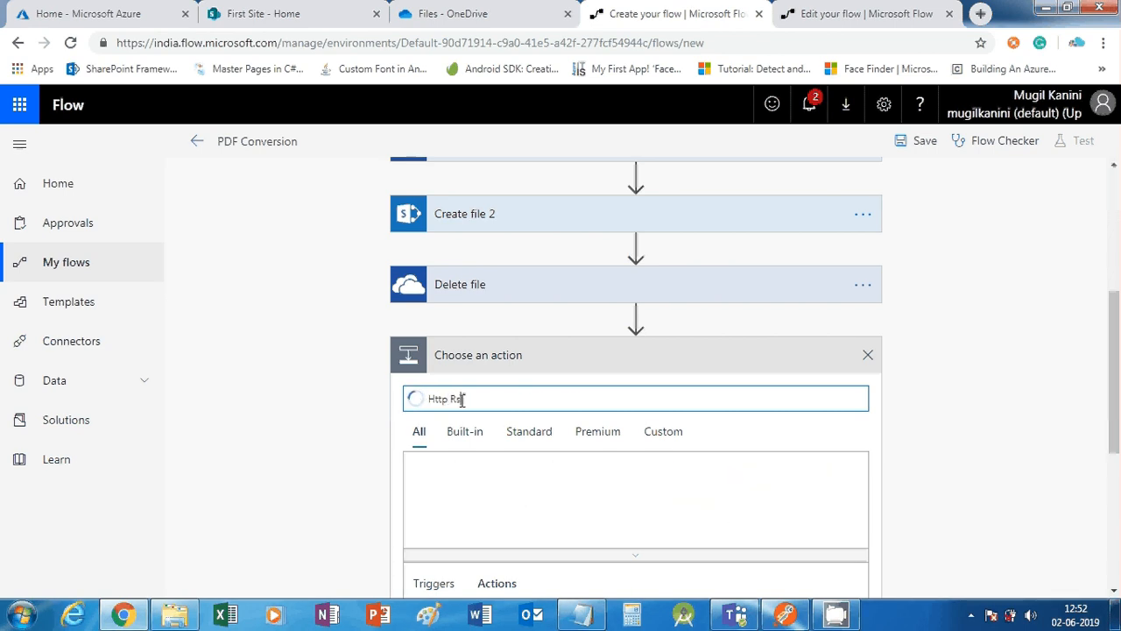
key(BackSpace)
text(e)
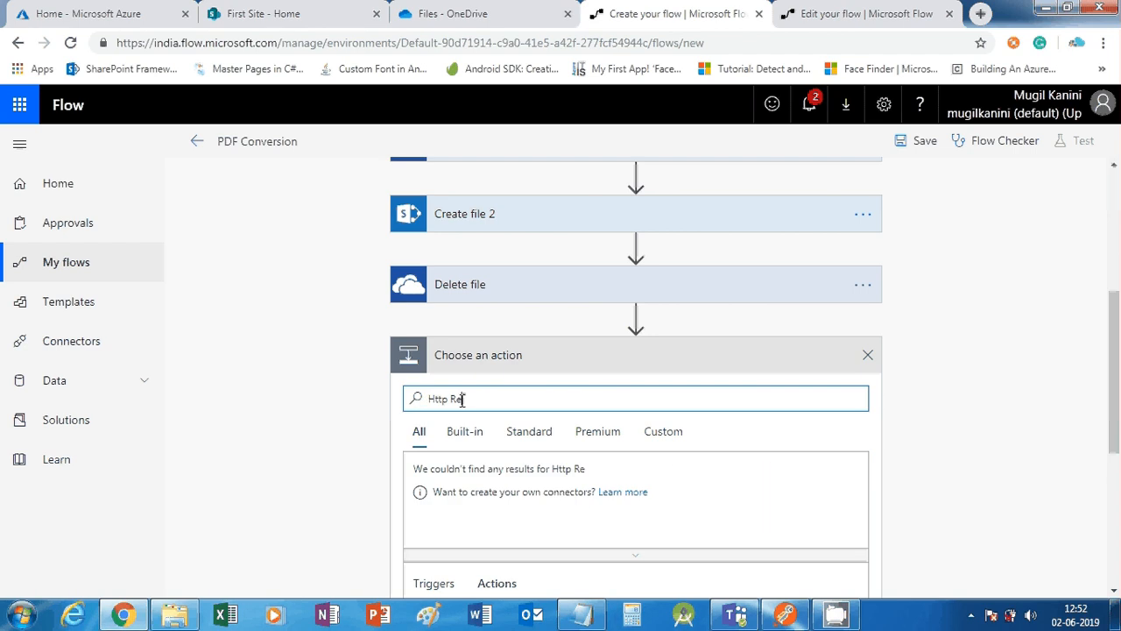
text(s)
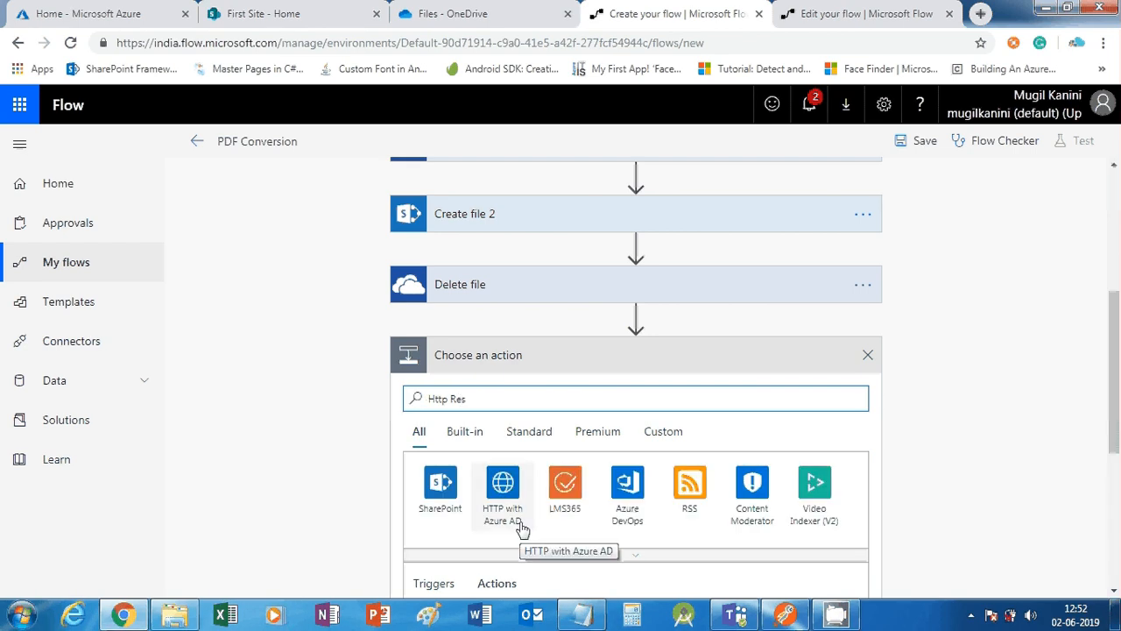
scroll(522, 531, down, 2)
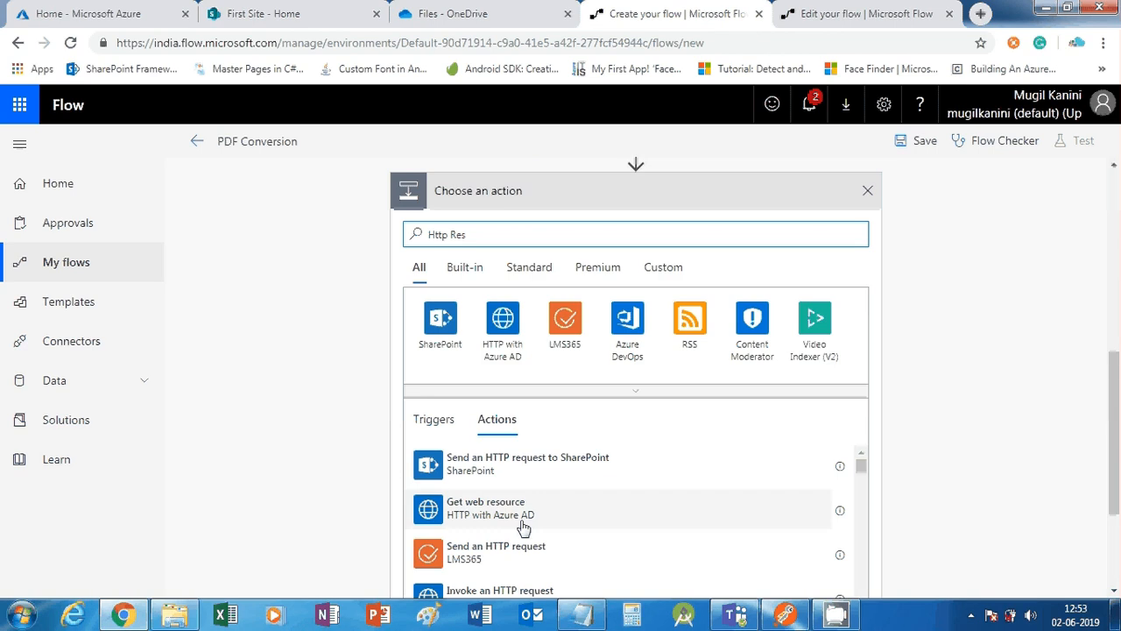
text(ponse)
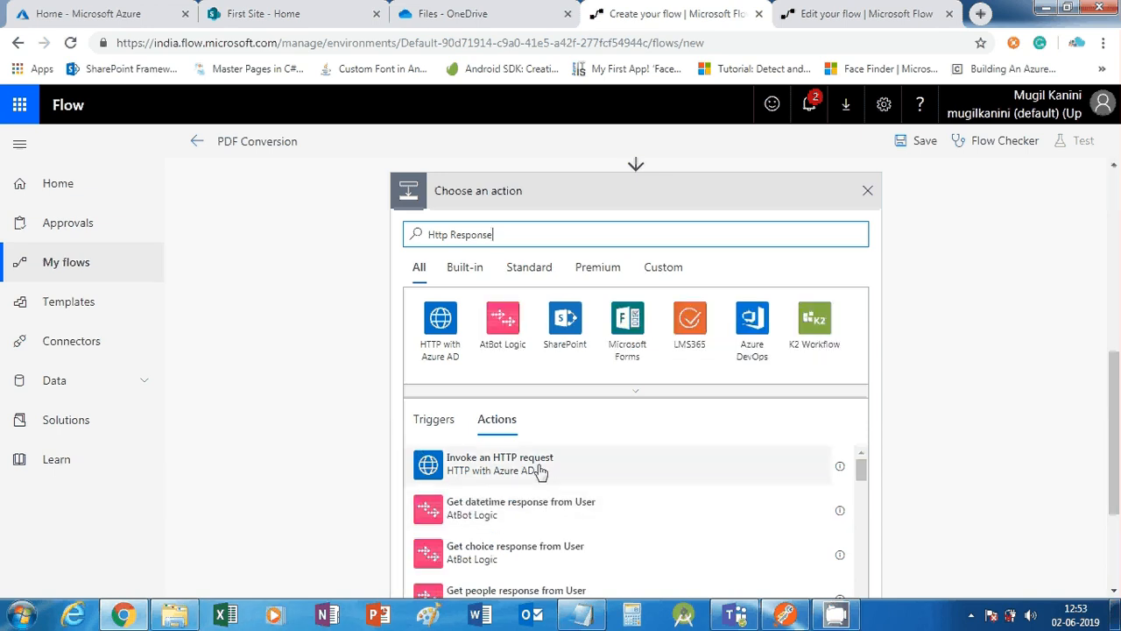
scroll(539, 471, down, 2)
scroll(538, 470, up, 2)
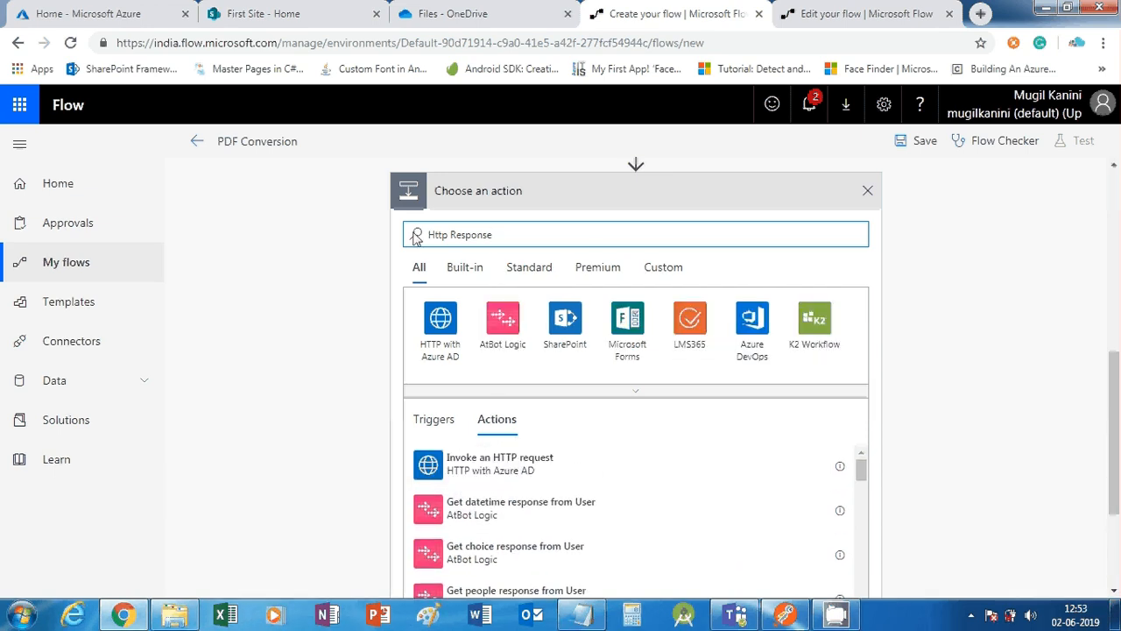
drag(449, 234, 555, 226)
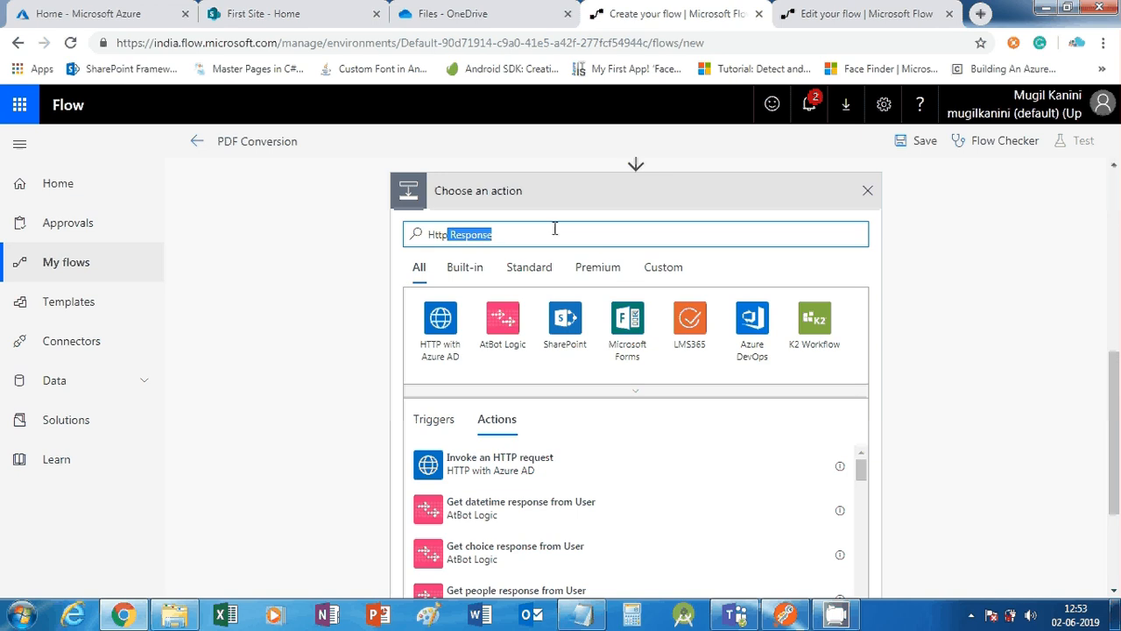
key(BackSpace)
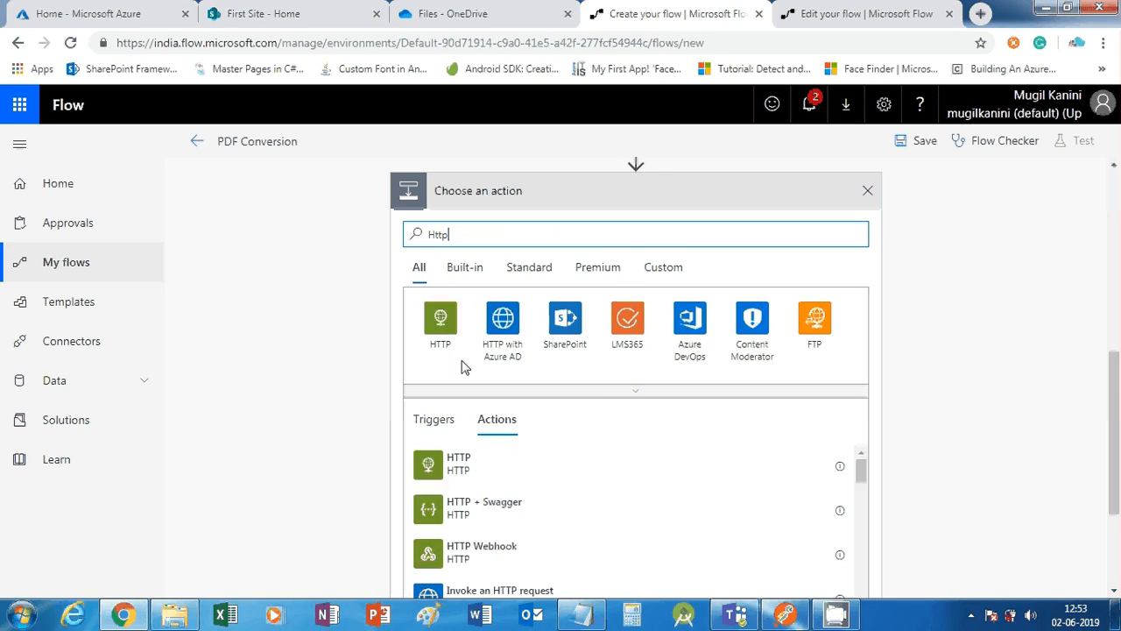
scroll(461, 499, down, 2)
click(440, 331)
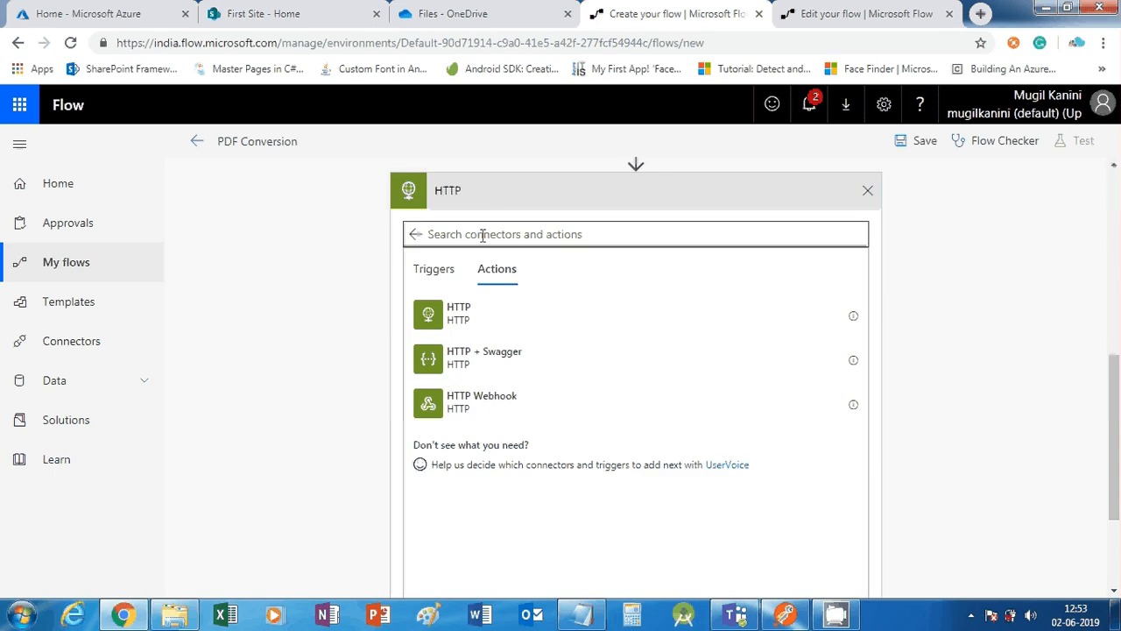
scroll(489, 254, up, 2)
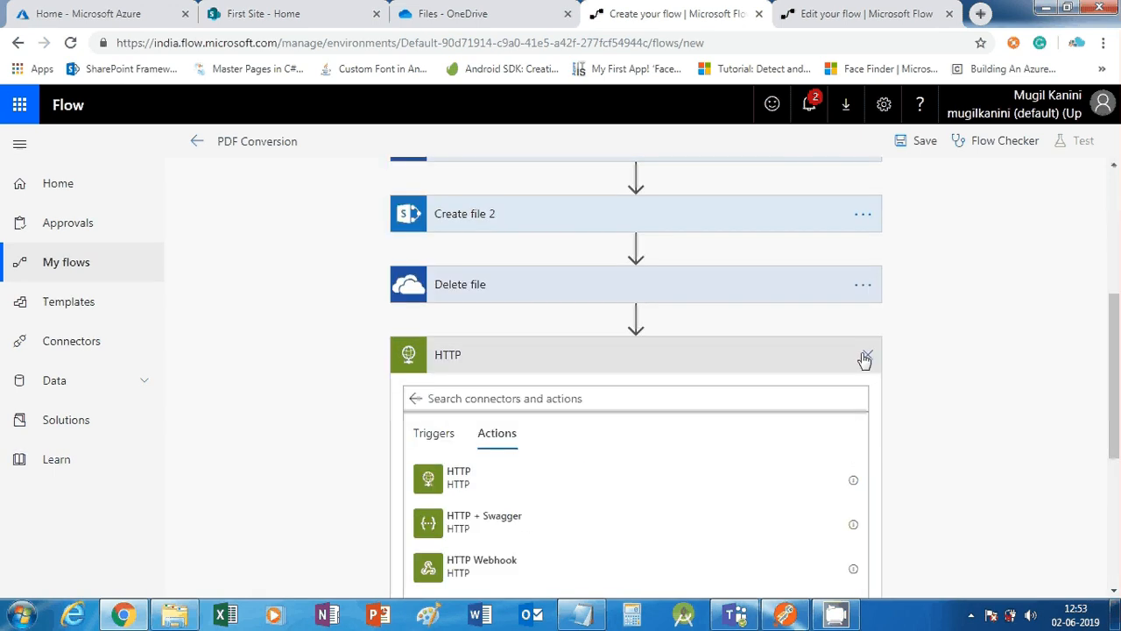
Discard the HTTP step and add the Request connector's Response action after Delete file
click(866, 356)
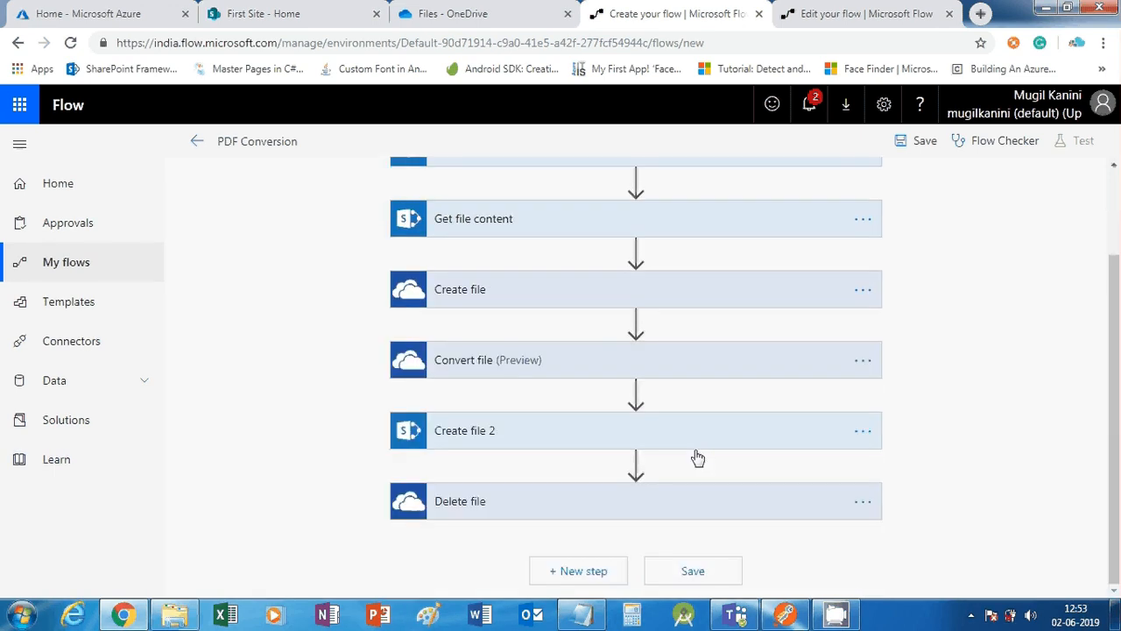
click(569, 578)
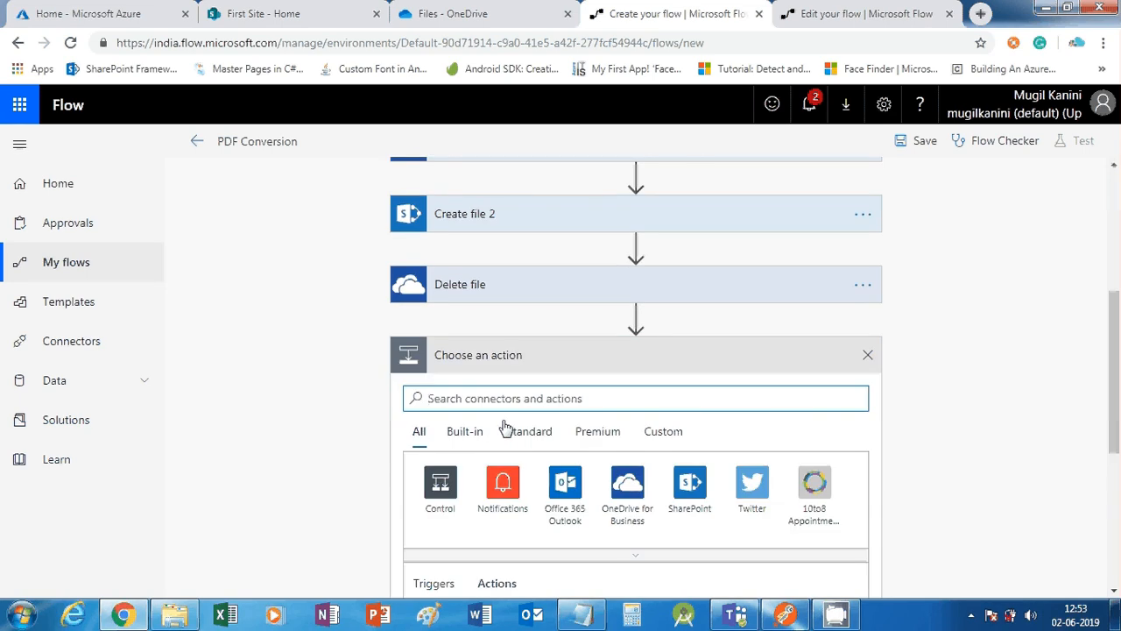
text(Re)
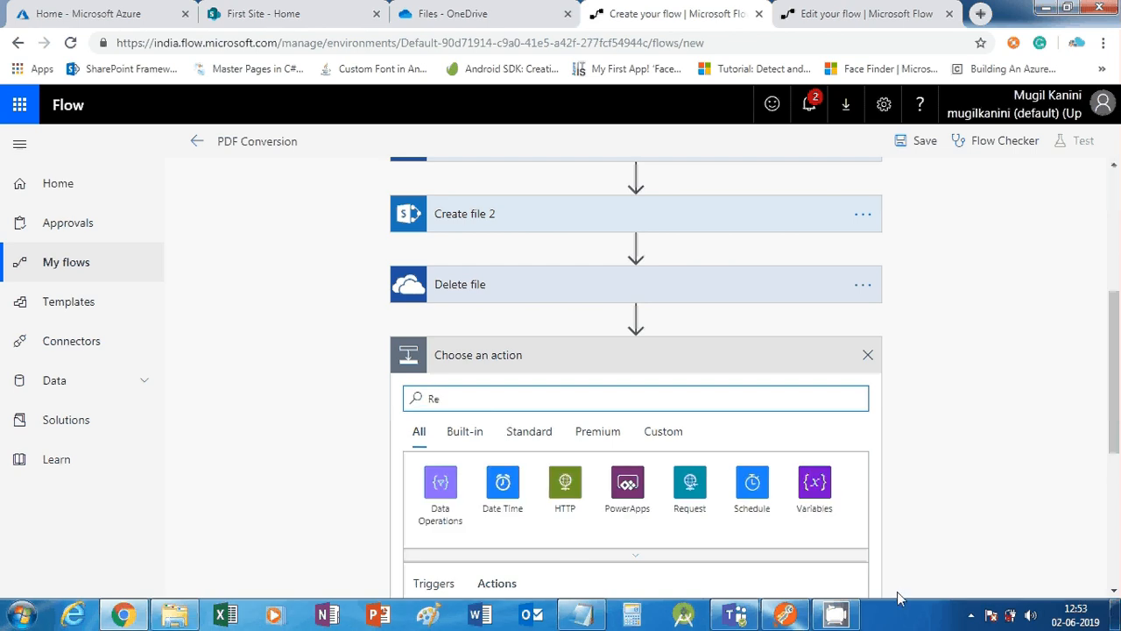
click(676, 499)
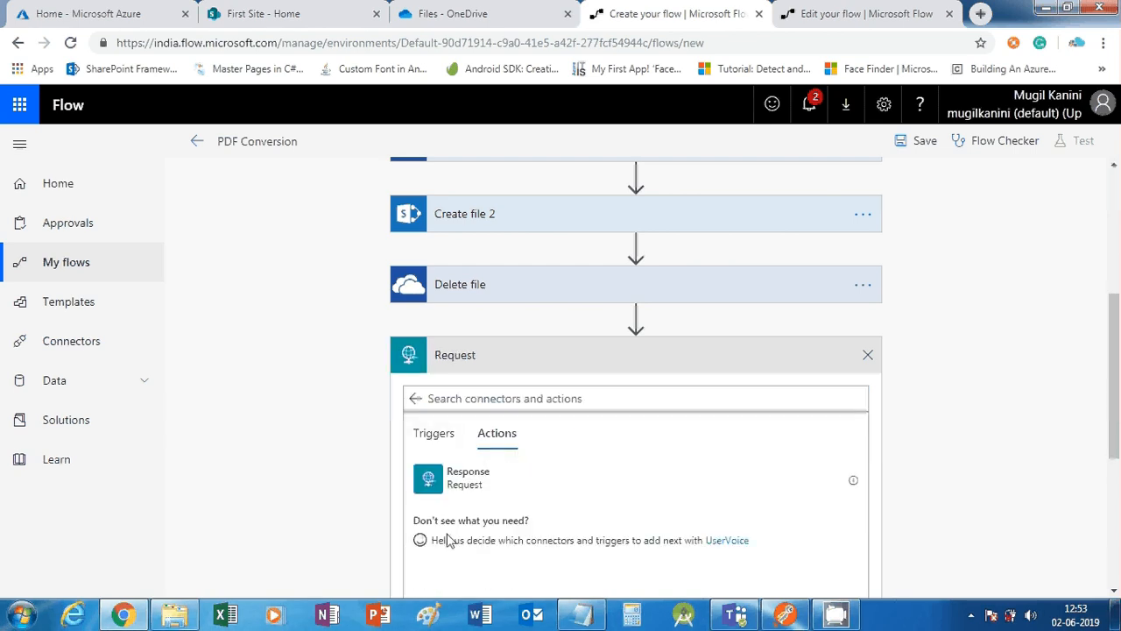
scroll(438, 535, down, 3)
scroll(499, 426, up, 1)
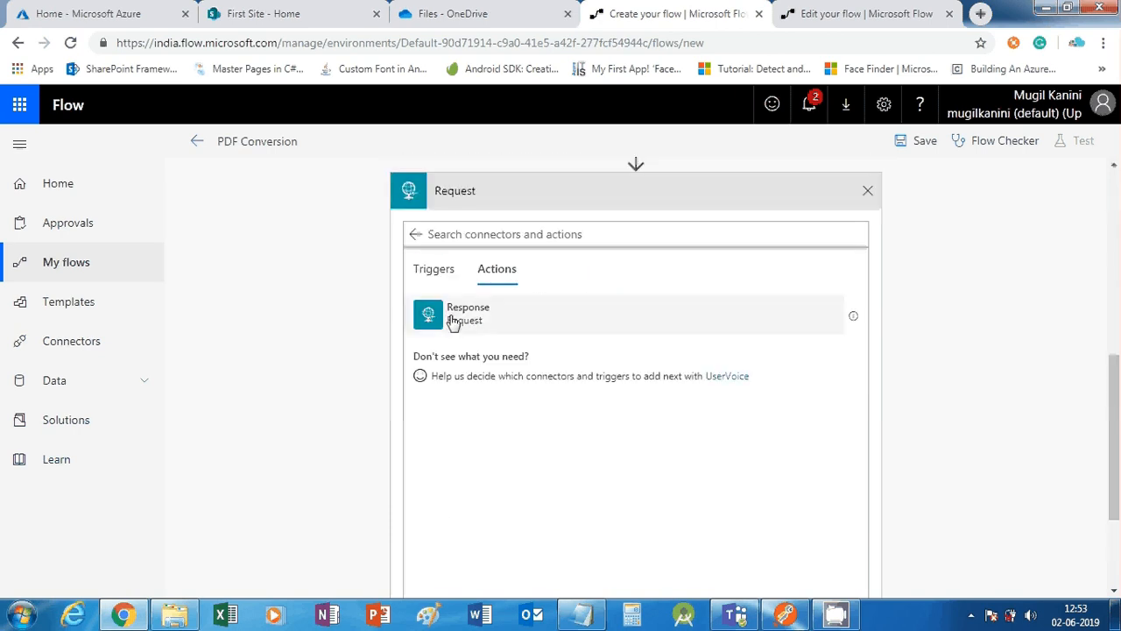
click(452, 322)
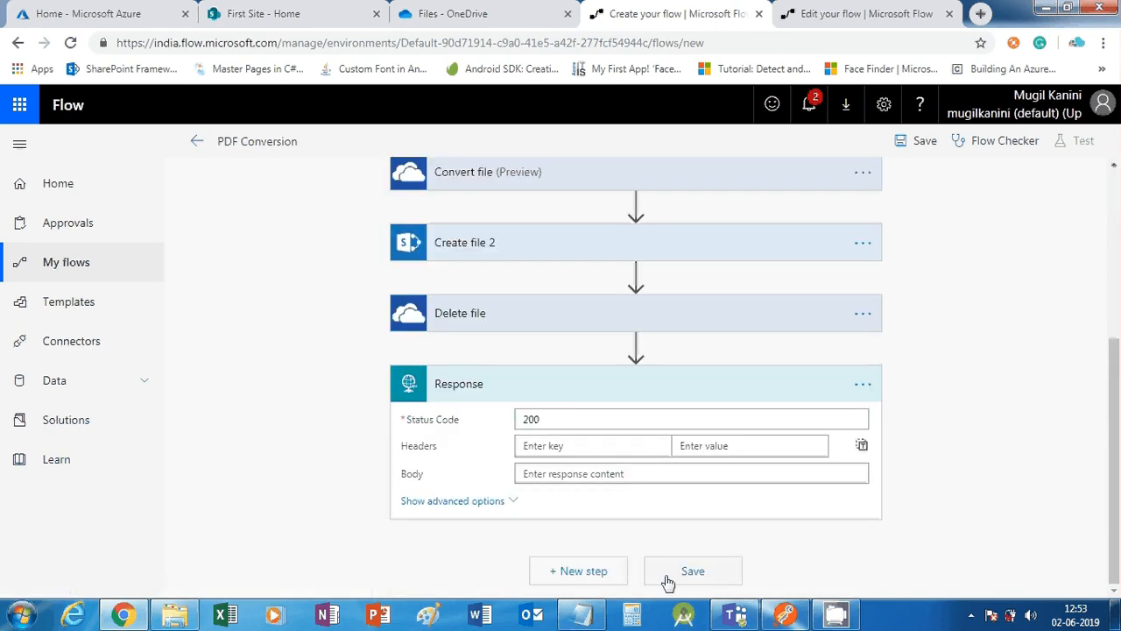
Add a Content-Type: application/json response header, copied from the other flow
click(712, 448)
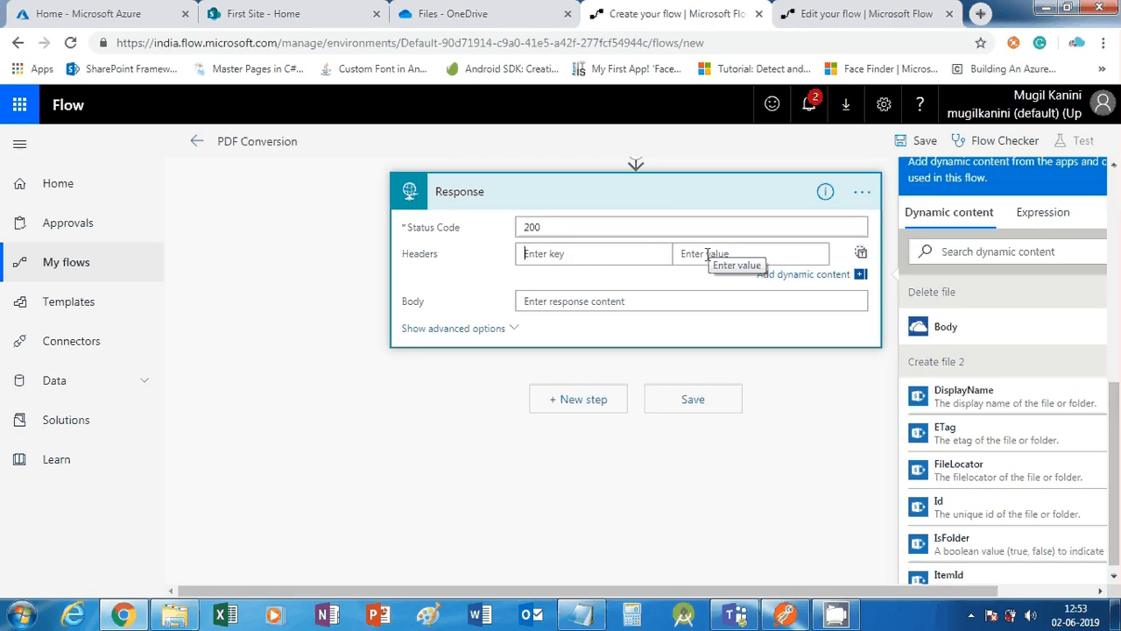
text(Content)
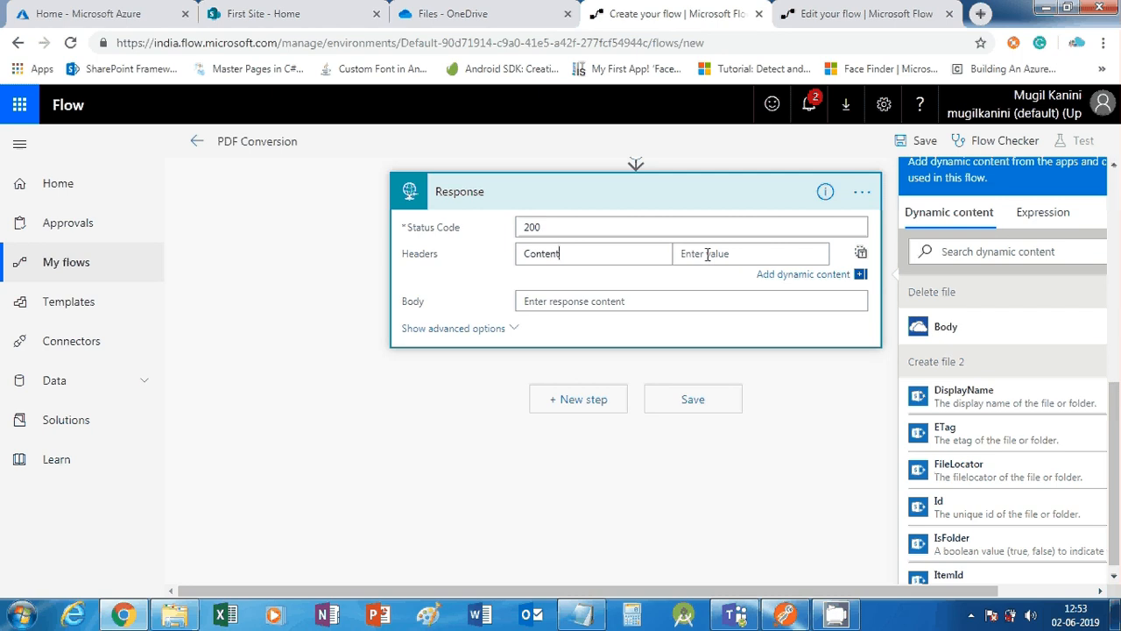
text(-type)
click(788, 16)
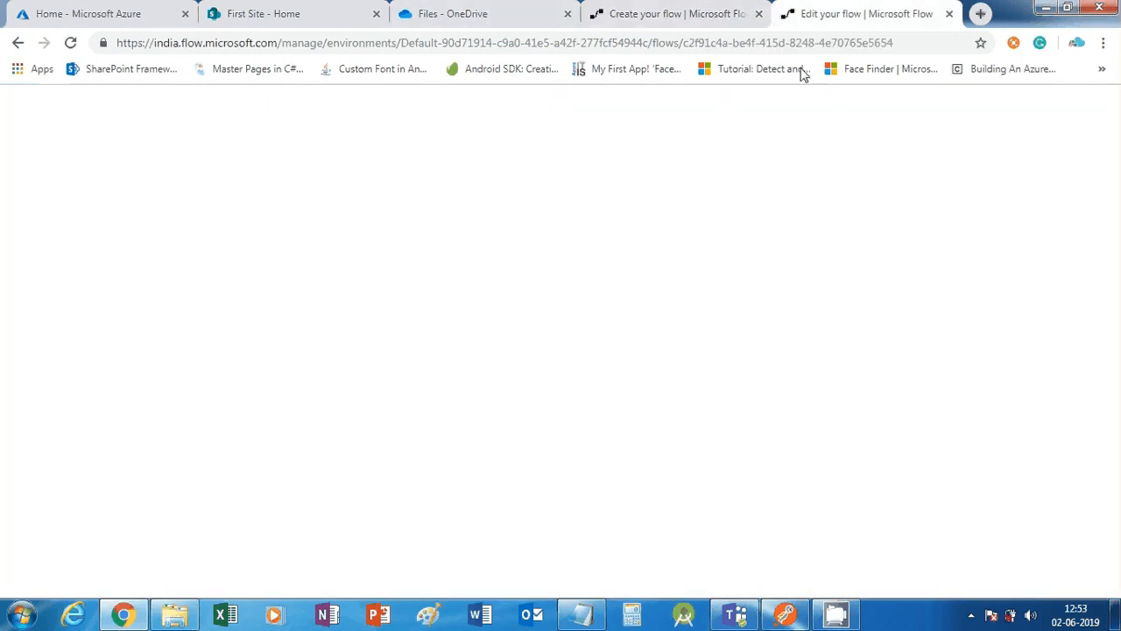
scroll(630, 385, down, 15)
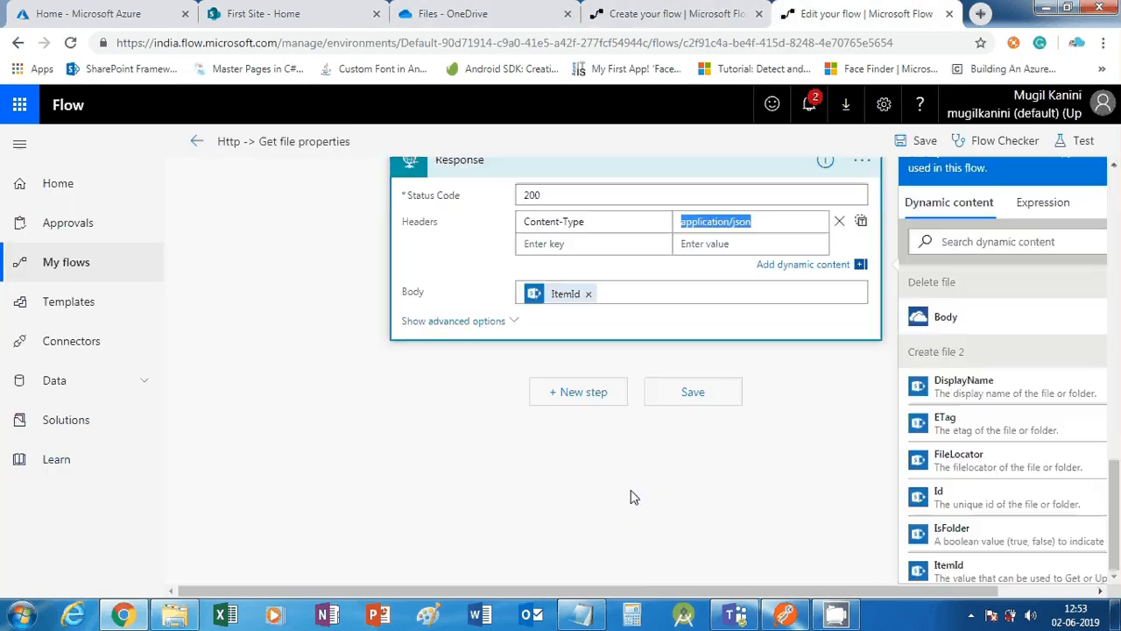
click(603, 303)
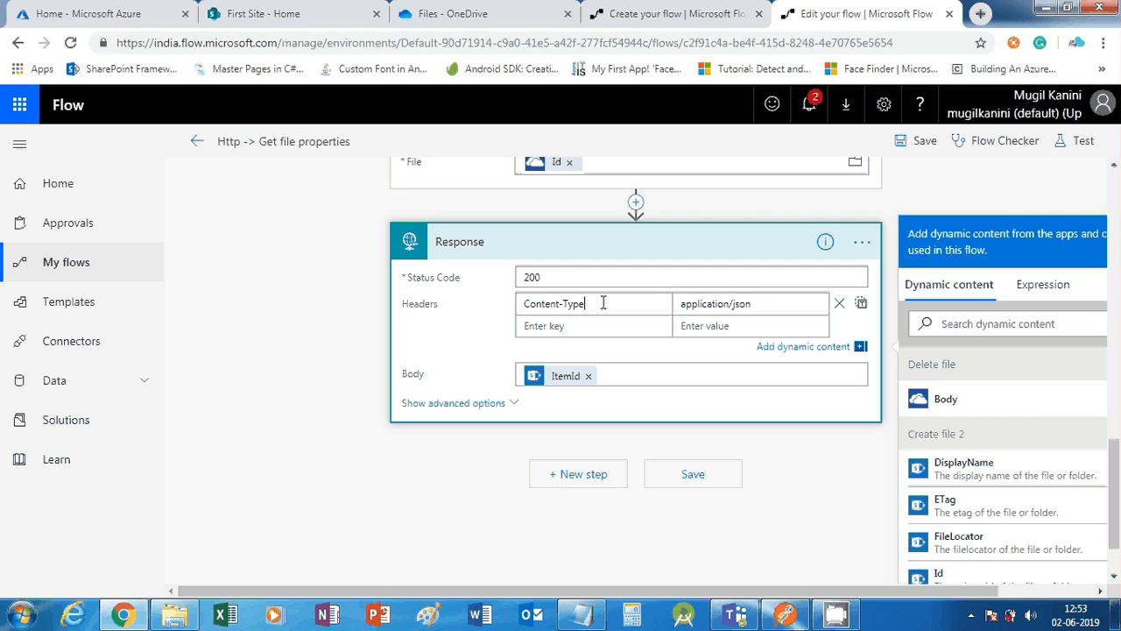
drag(603, 303, 496, 303)
key(ctrl+c)
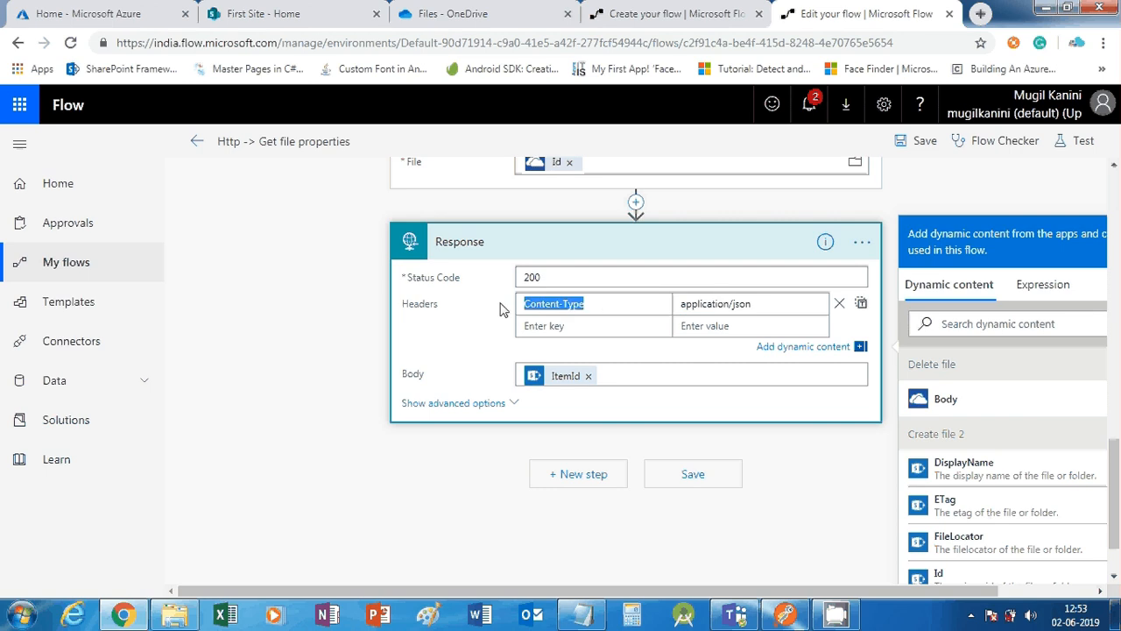
click(670, 13)
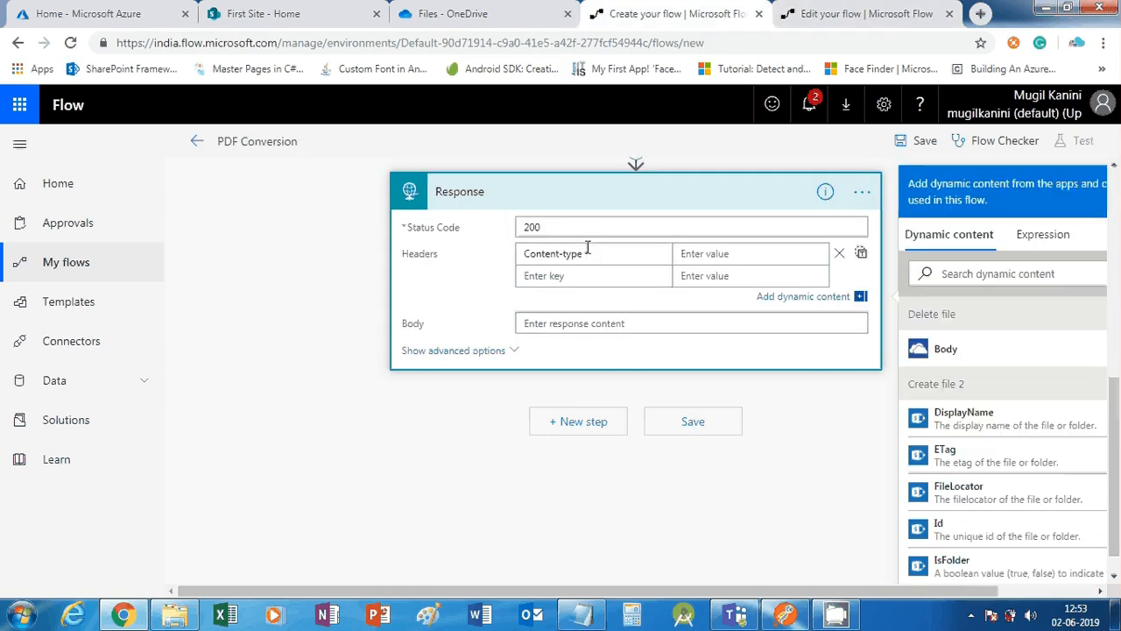
drag(583, 253, 506, 253)
key(ctrl+v)
key(ctrl+Tab)
key(Tab)
key(ctrl+c)
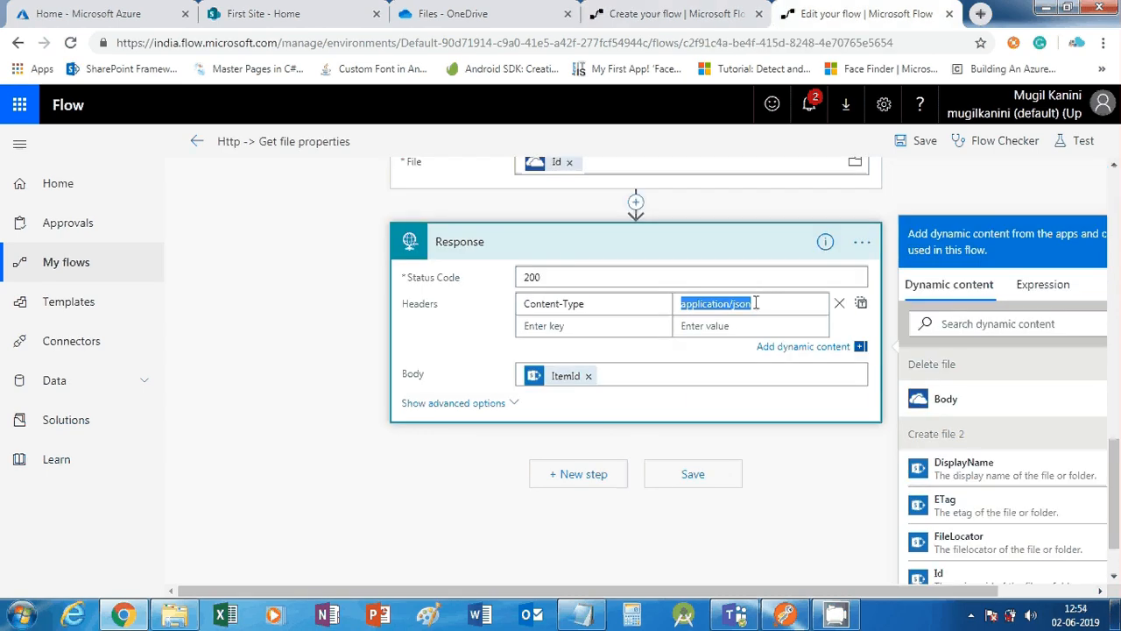
click(657, 7)
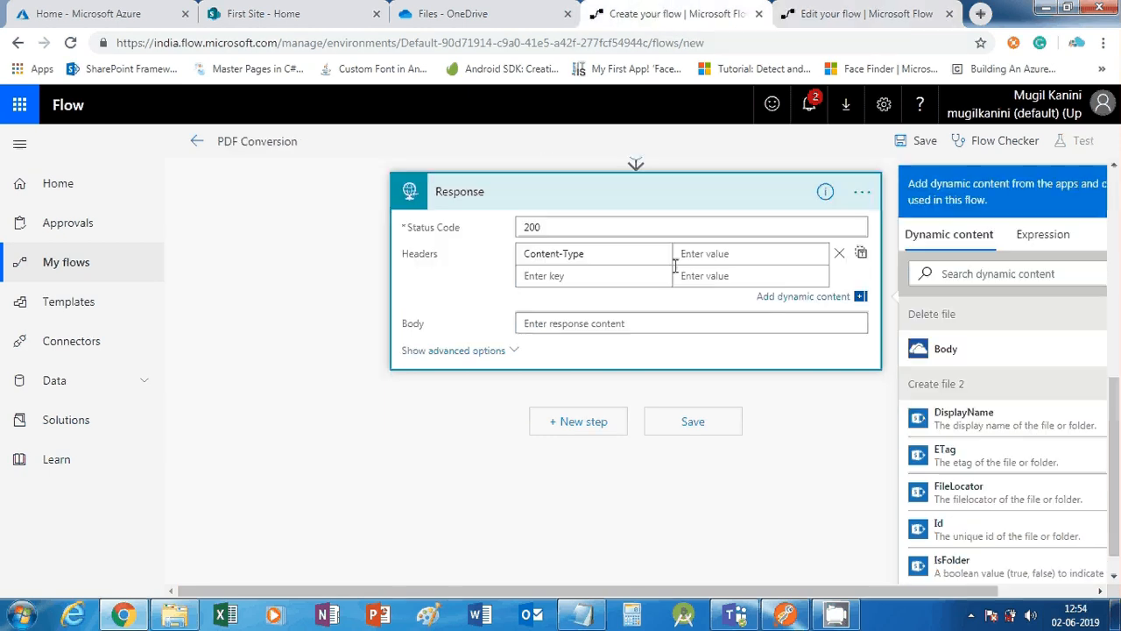
click(694, 254)
key(ctrl+v)
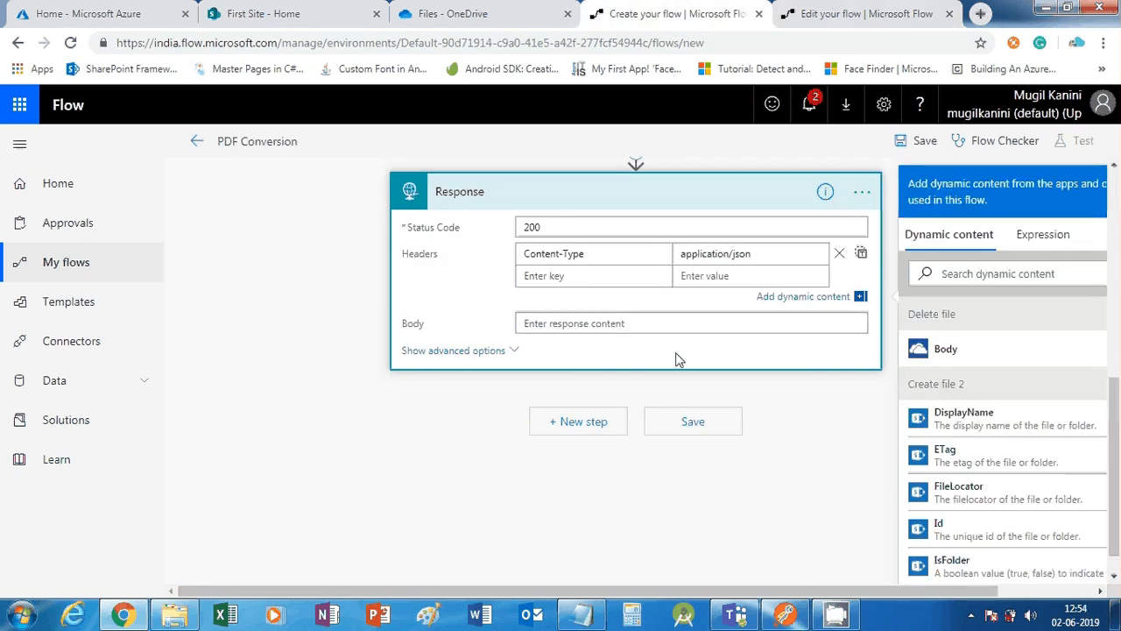
Set the Response body to Create file 2's Id
click(575, 323)
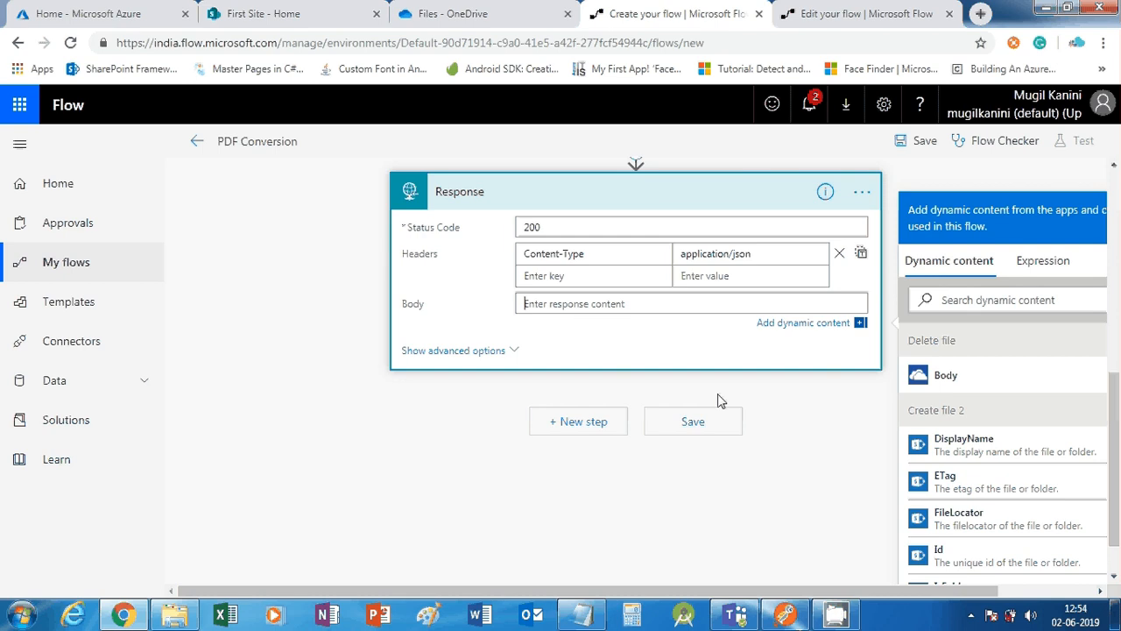
scroll(786, 452, up, 1)
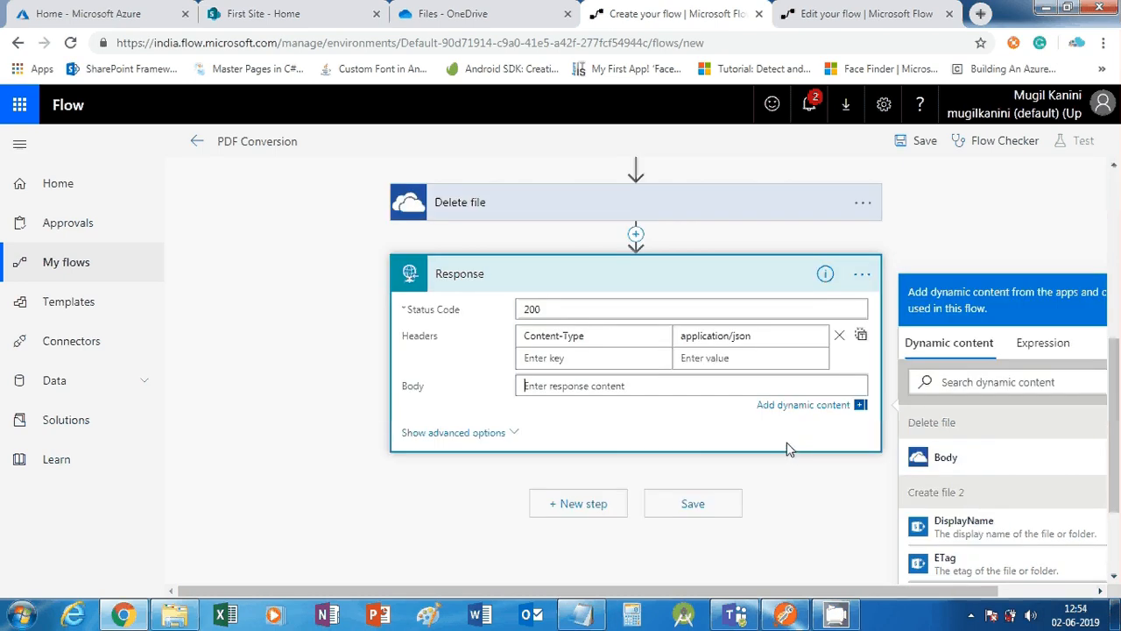
scroll(1007, 482, down, 2)
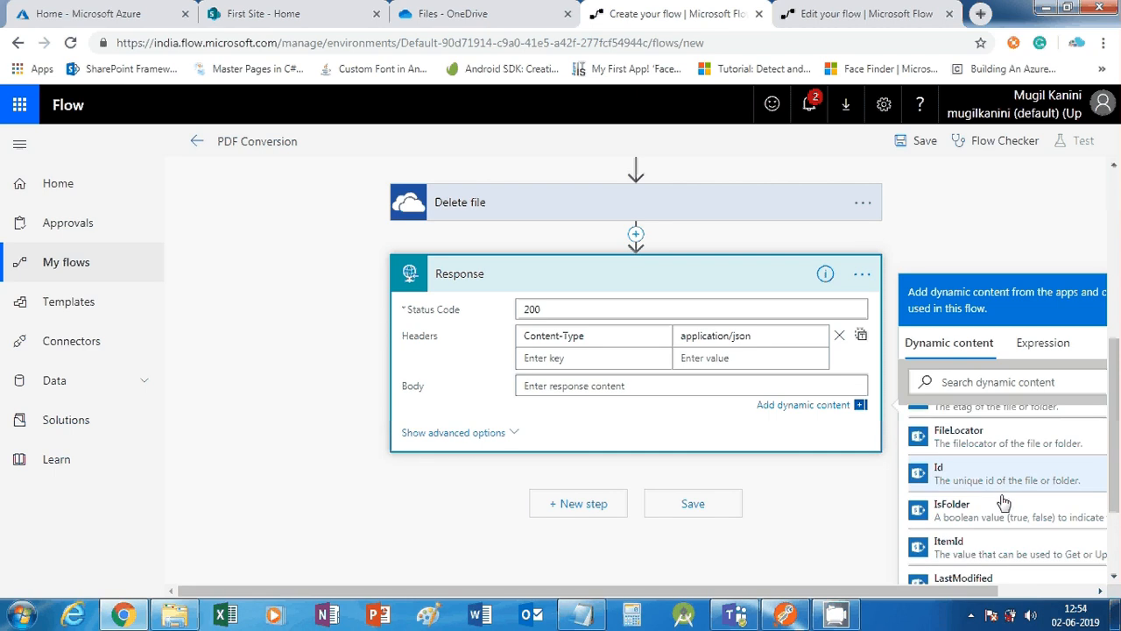
scroll(999, 543, up, 1)
scroll(994, 572, down, 2)
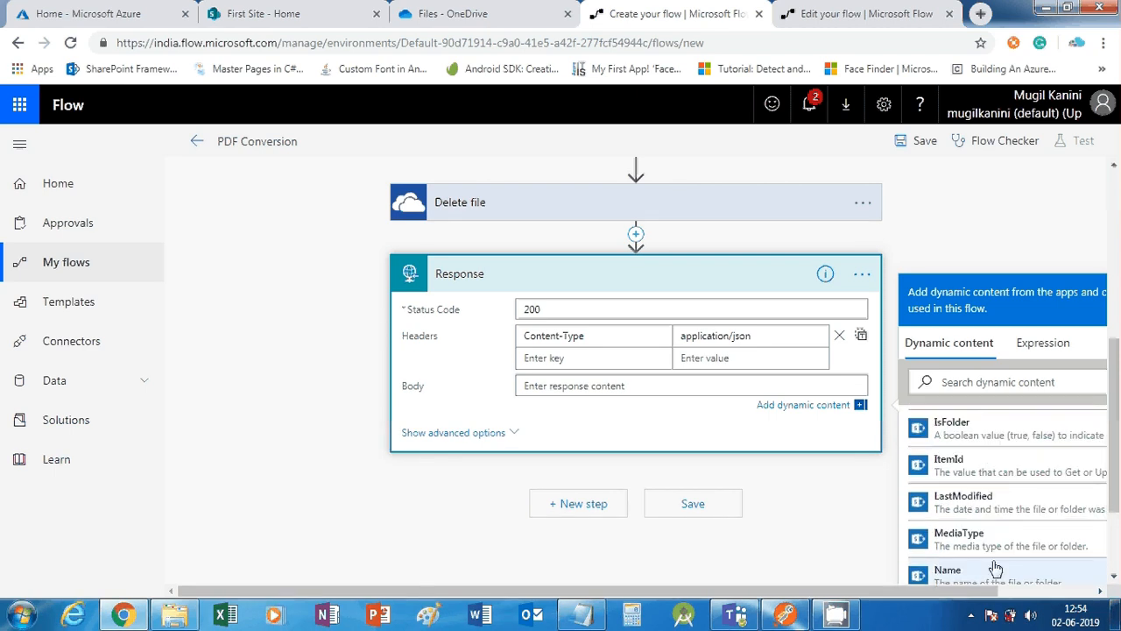
scroll(996, 570, up, 2)
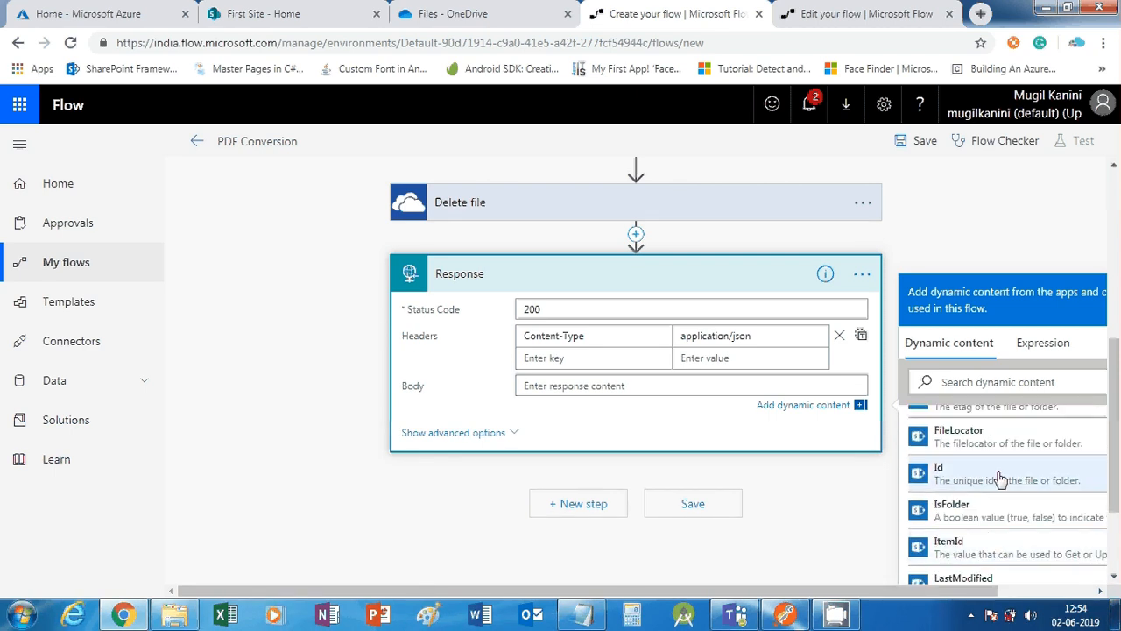
scroll(996, 490, up, 3)
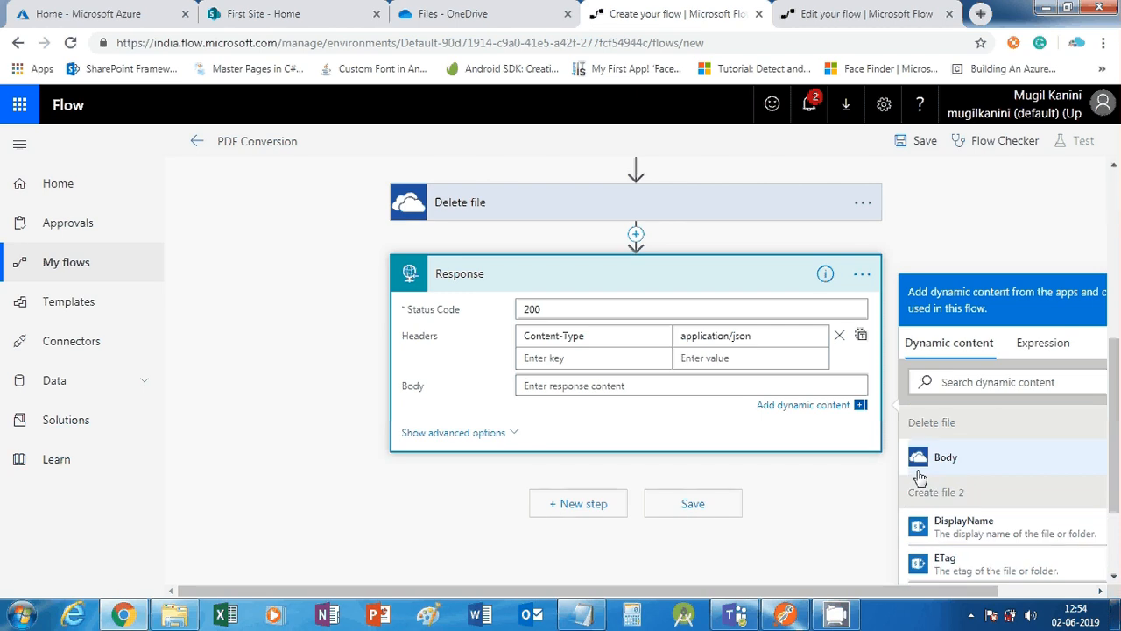
scroll(928, 478, down, 3)
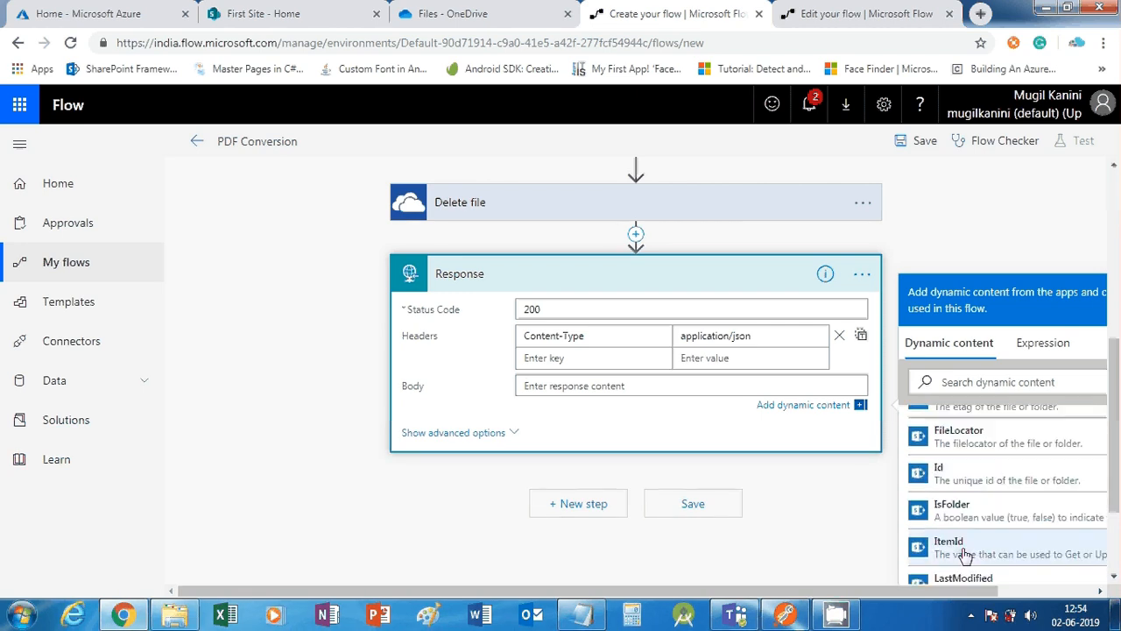
click(965, 483)
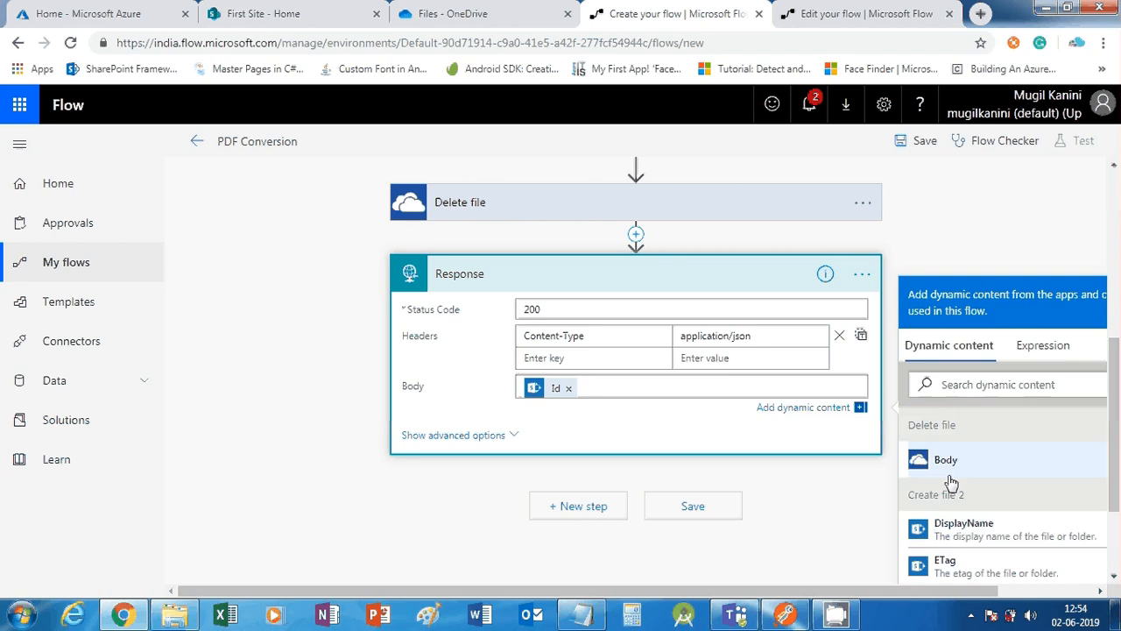
scroll(477, 441, down, 1)
scroll(499, 330, up, 2)
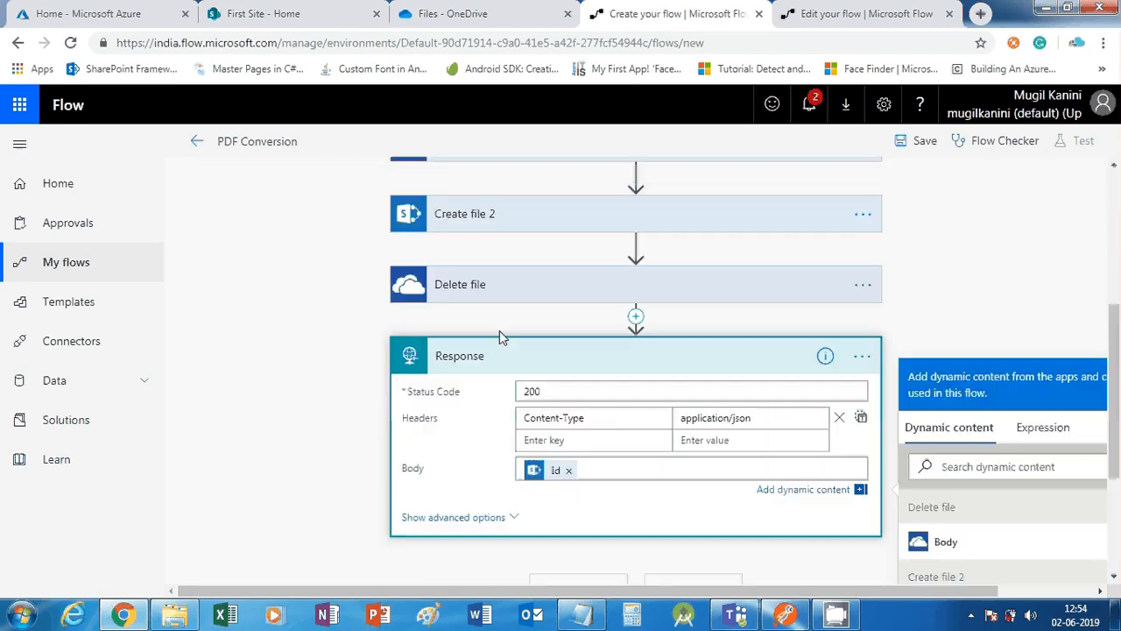
scroll(499, 330, down, 1)
scroll(709, 489, down, 1)
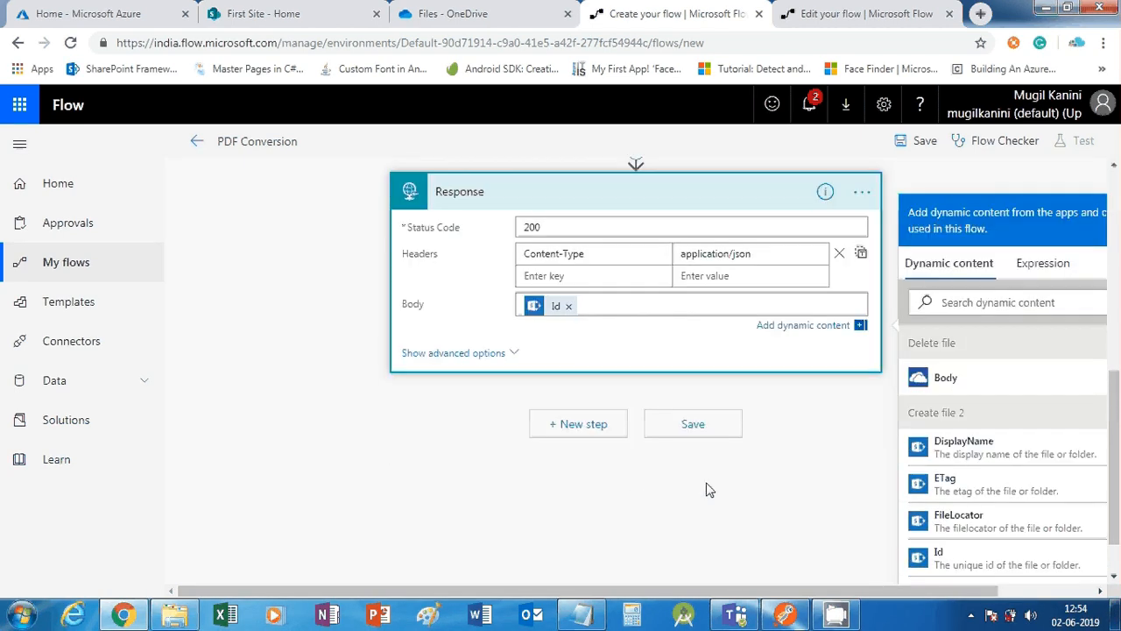
scroll(660, 418, up, 3)
scroll(663, 438, down, 3)
Save the PDF Conversion flow and copy the request trigger's HTTP POST URL
click(692, 424)
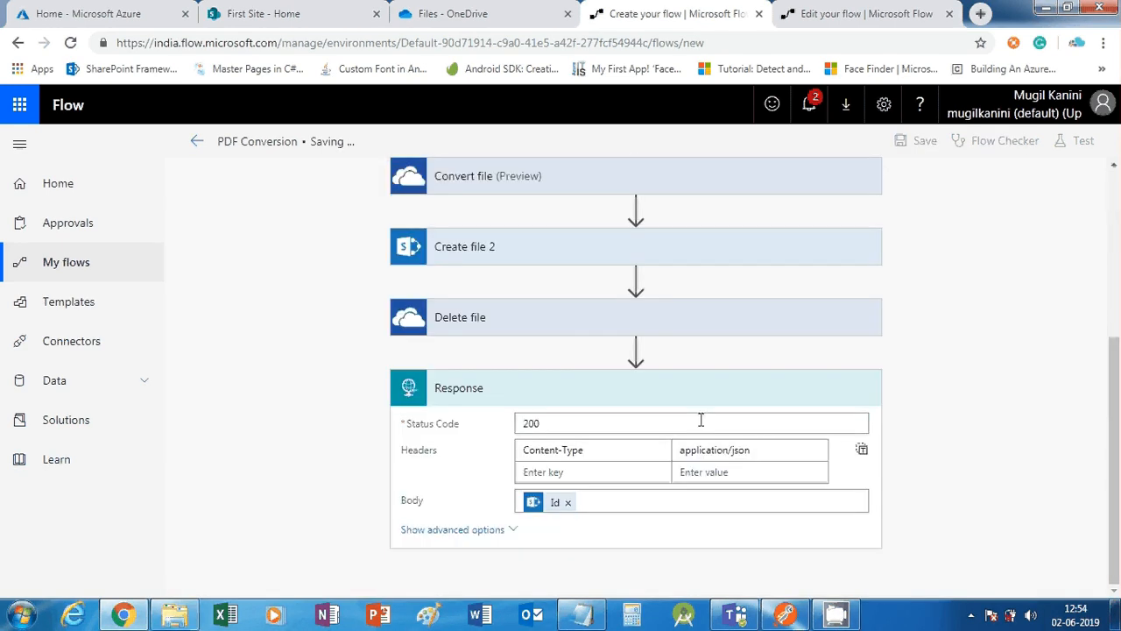
scroll(682, 439, up, 4)
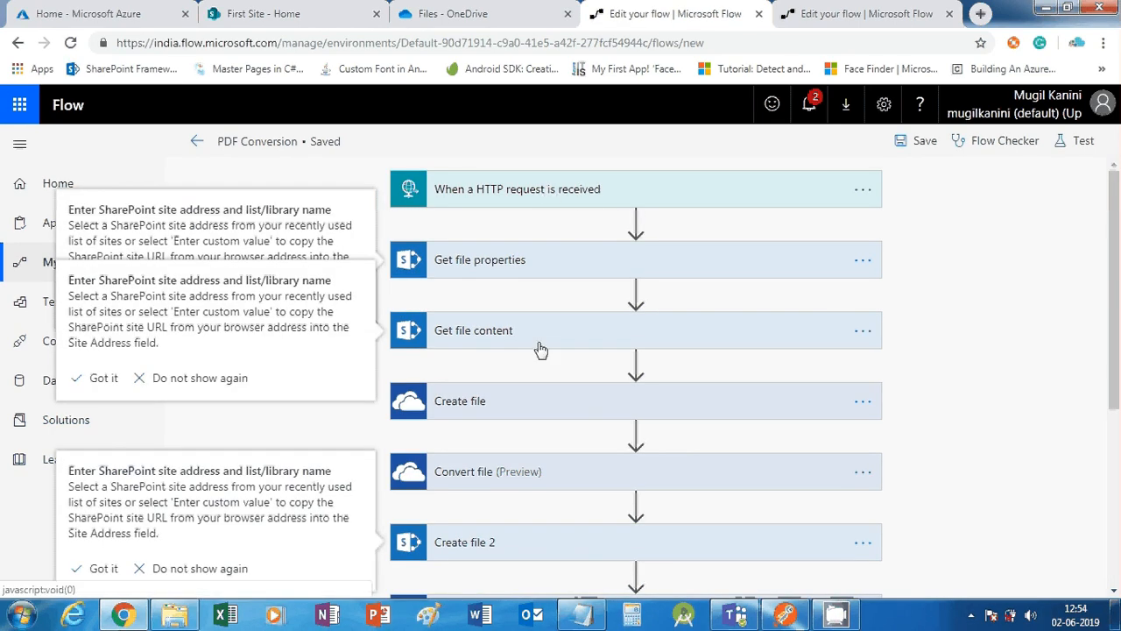
click(504, 192)
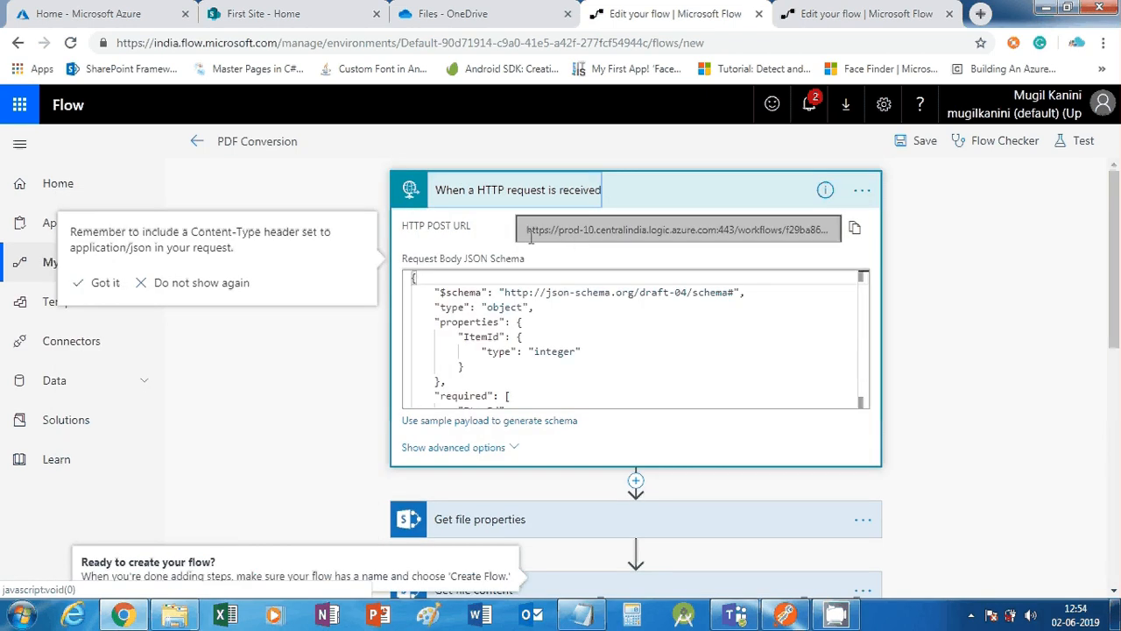
drag(530, 235, 983, 248)
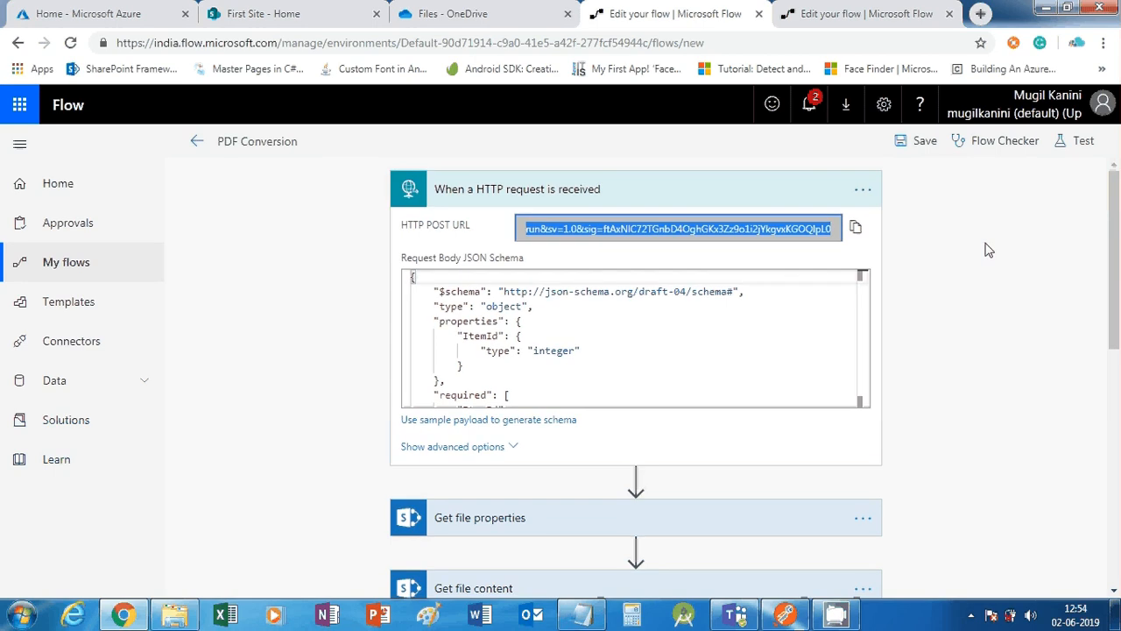
click(856, 229)
click(856, 230)
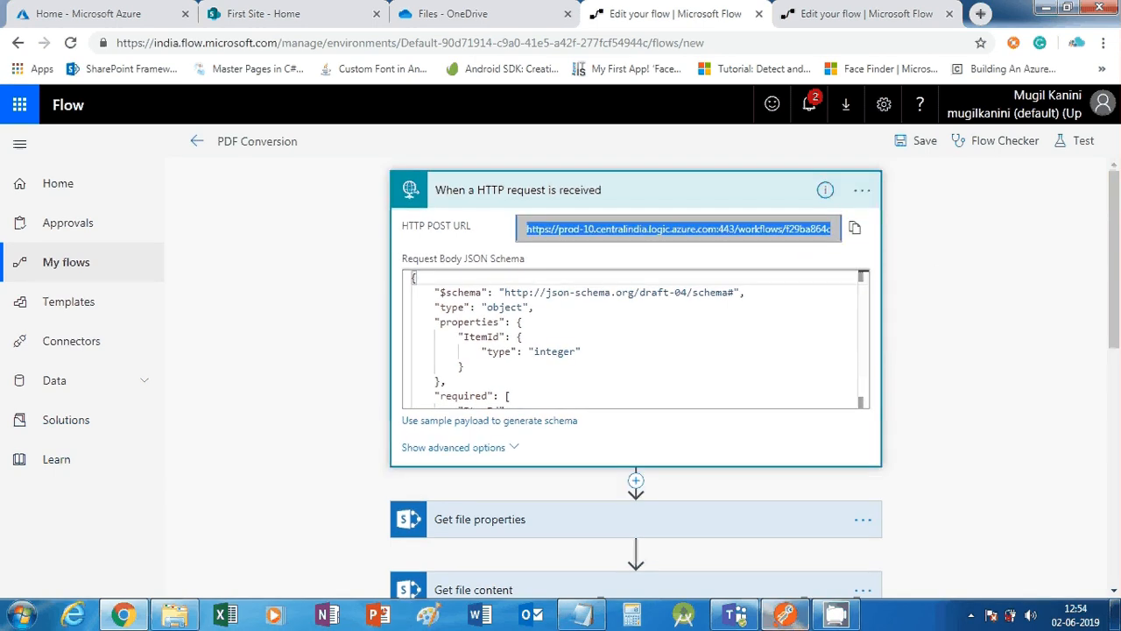
click(784, 615)
Replace Postman's request URL with the copied prod-10 trigger URL and select the JSON body
click(639, 166)
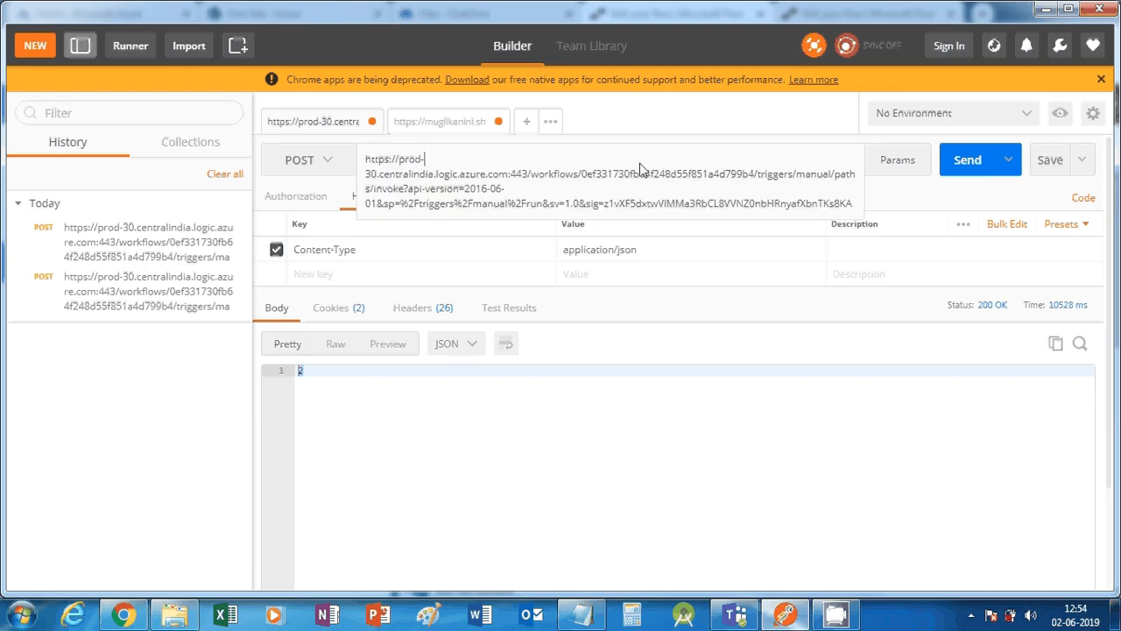
key(ctrl+a)
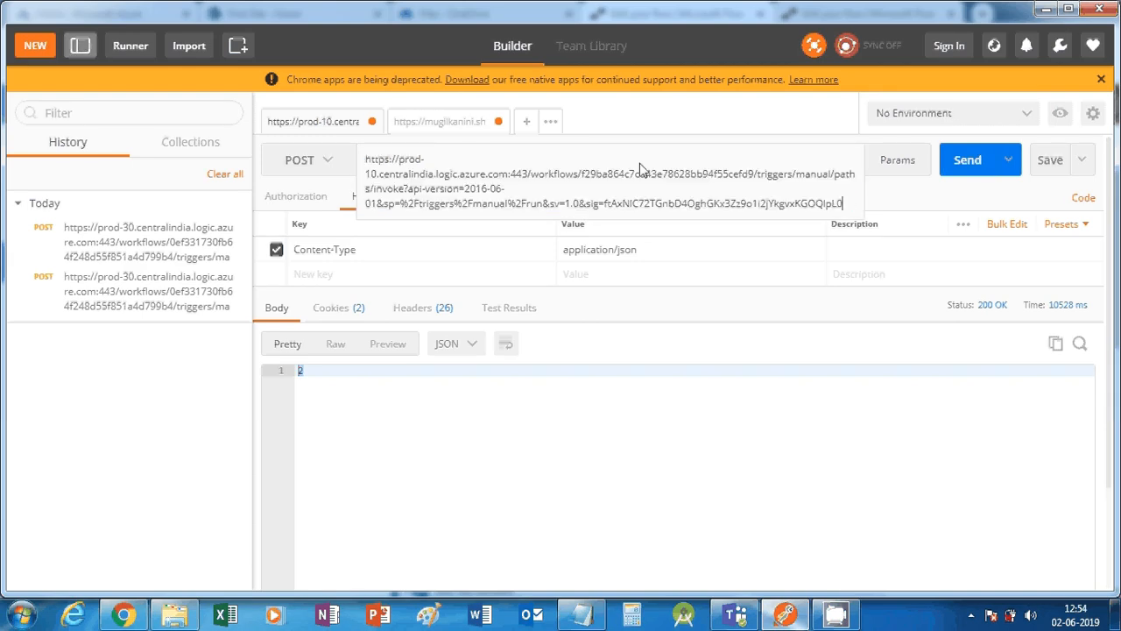
click(710, 464)
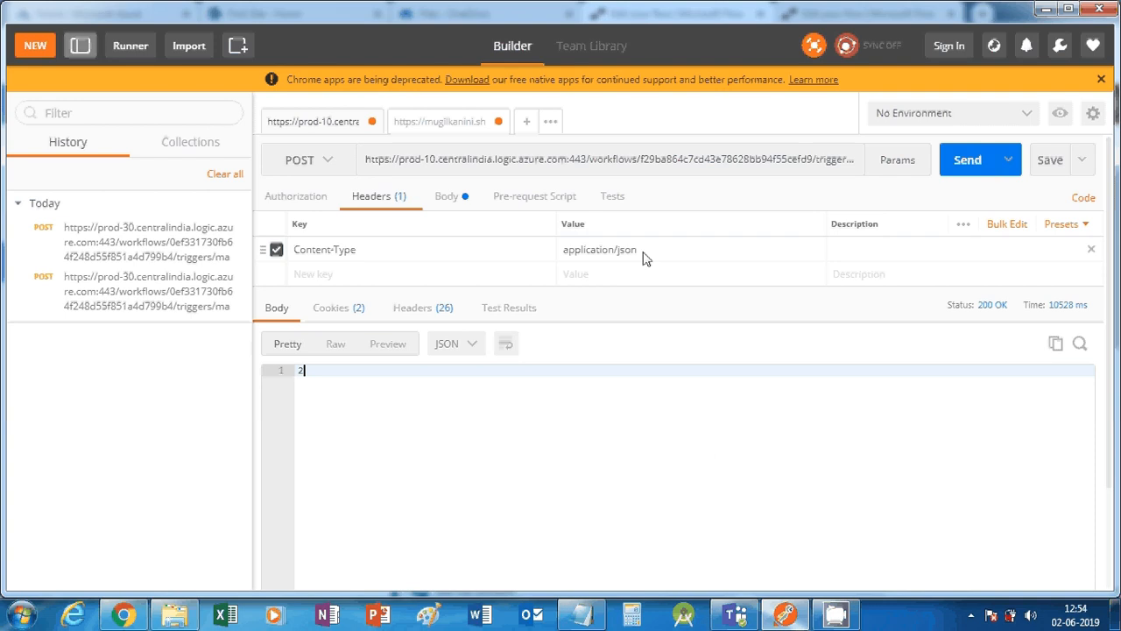
click(447, 196)
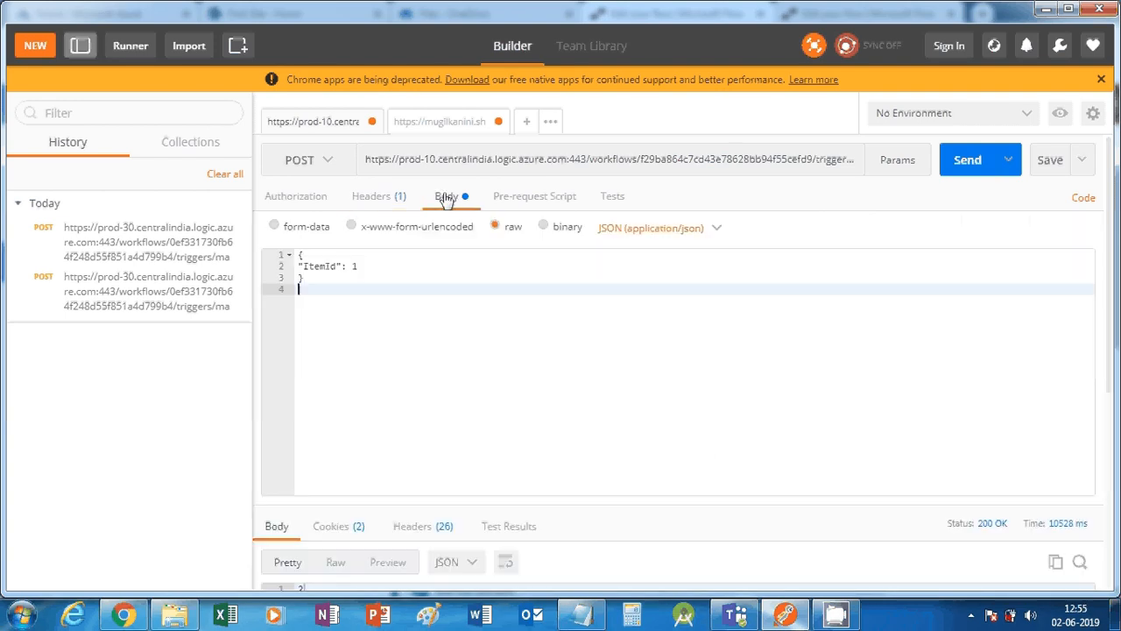
drag(299, 267, 370, 267)
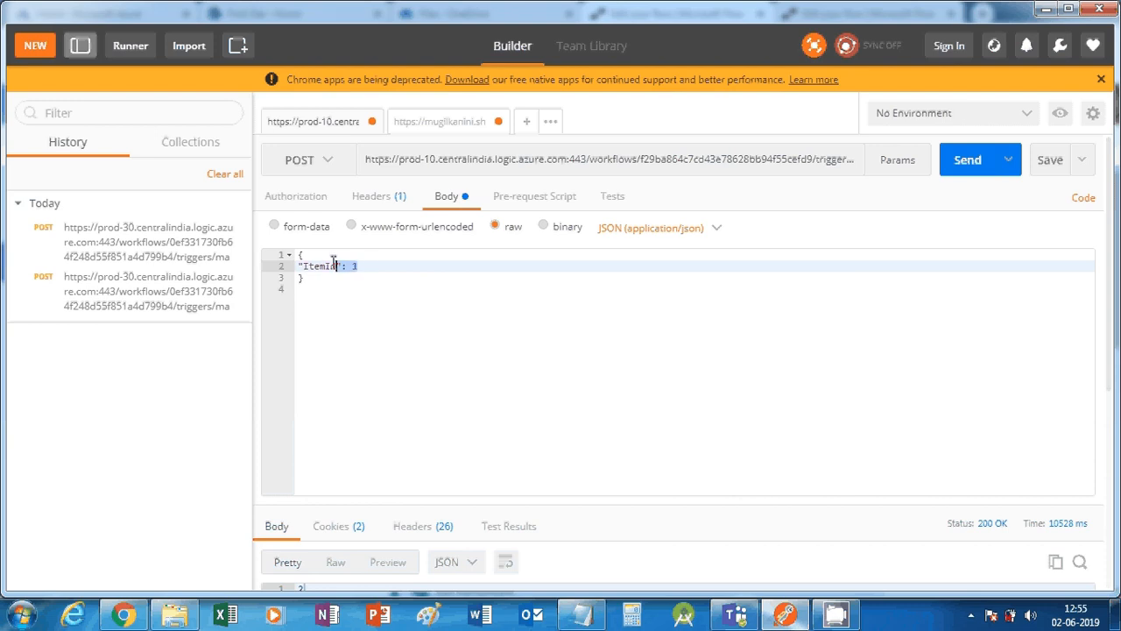
key(ctrl+a)
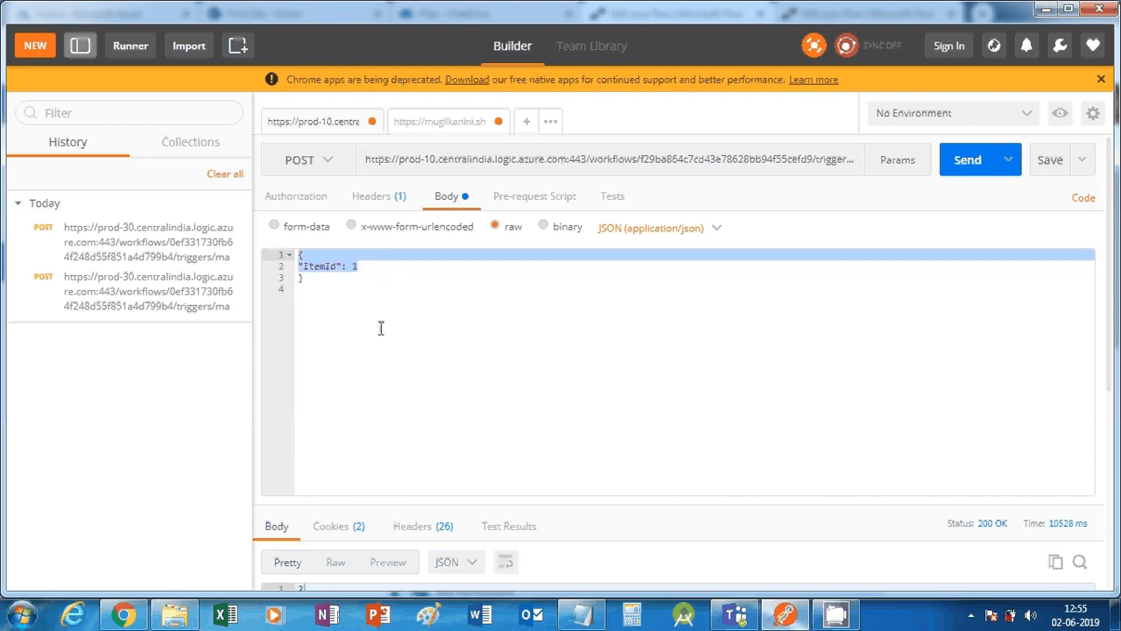
Confirm the SharePoint Source library holds ConversionDoc.docx as ID 1, then return to Postman
click(1044, 11)
click(307, 13)
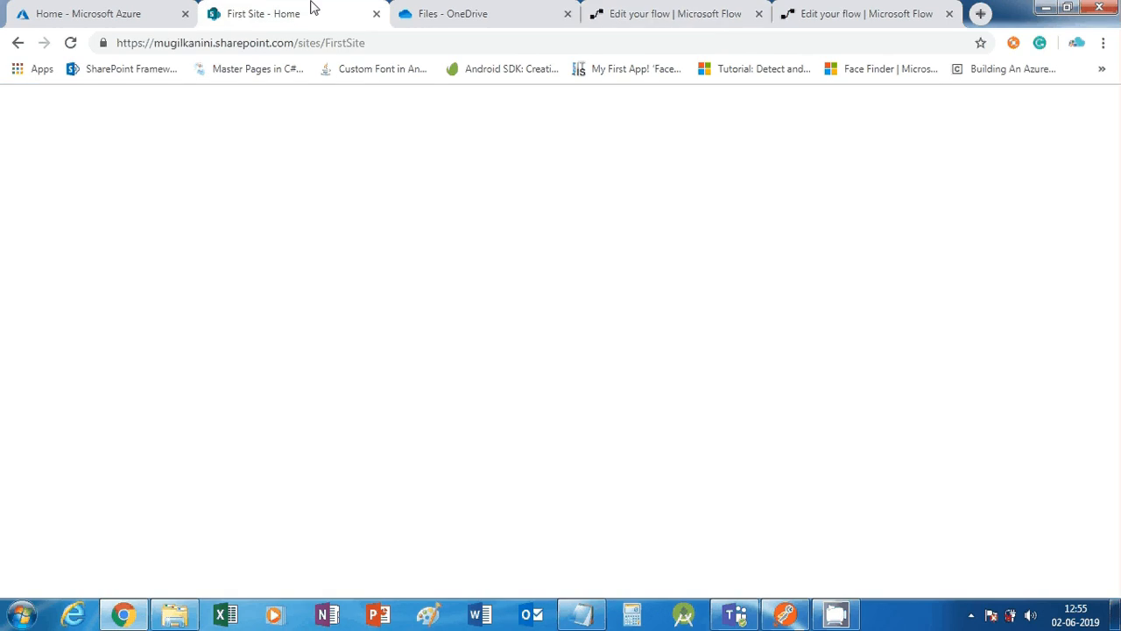
scroll(127, 544, down, 2)
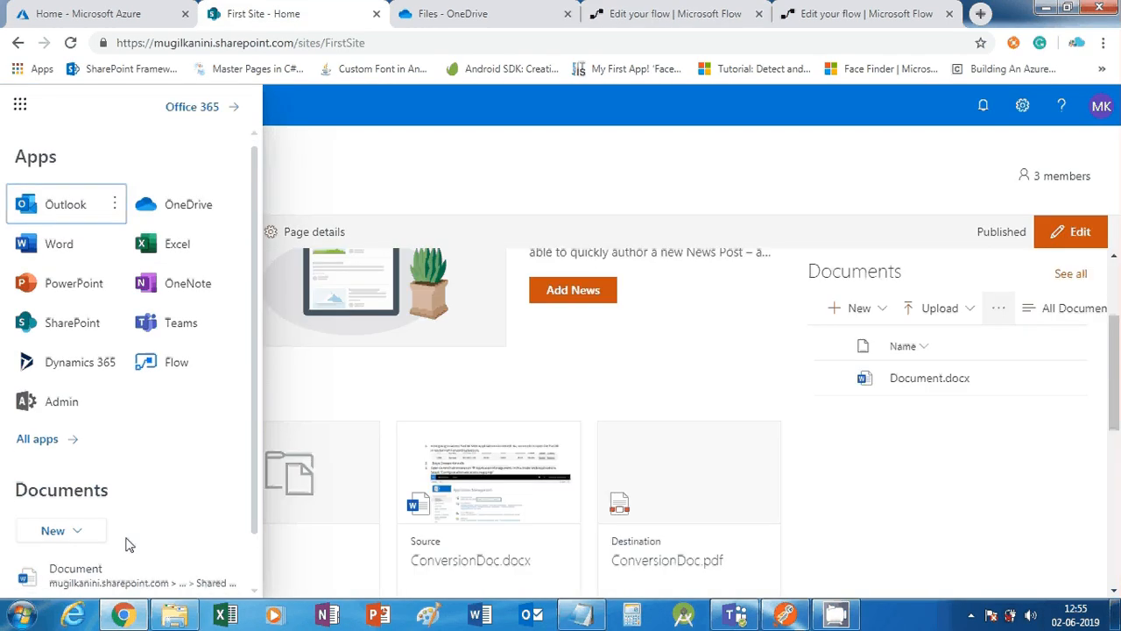
scroll(127, 544, down, 1)
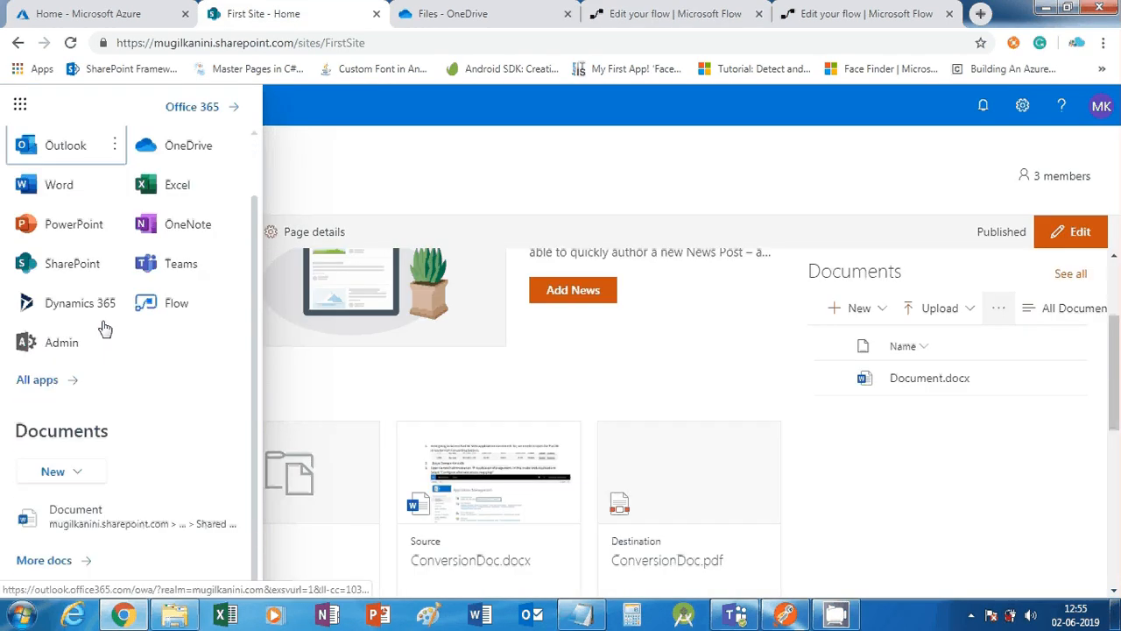
click(21, 106)
scroll(43, 368, down, 2)
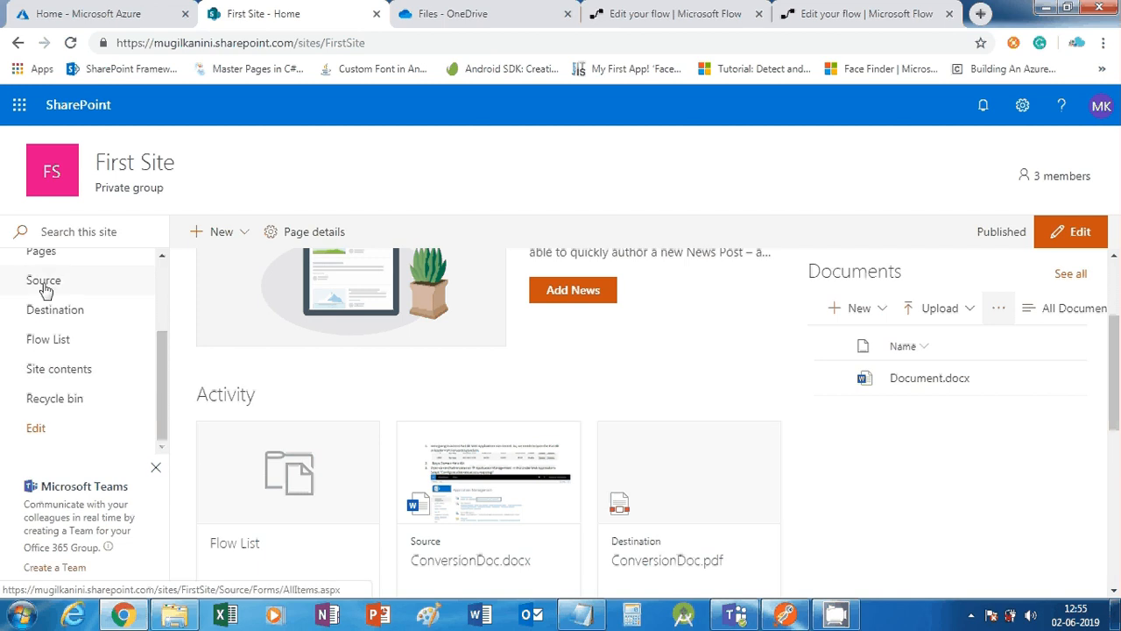
click(43, 282)
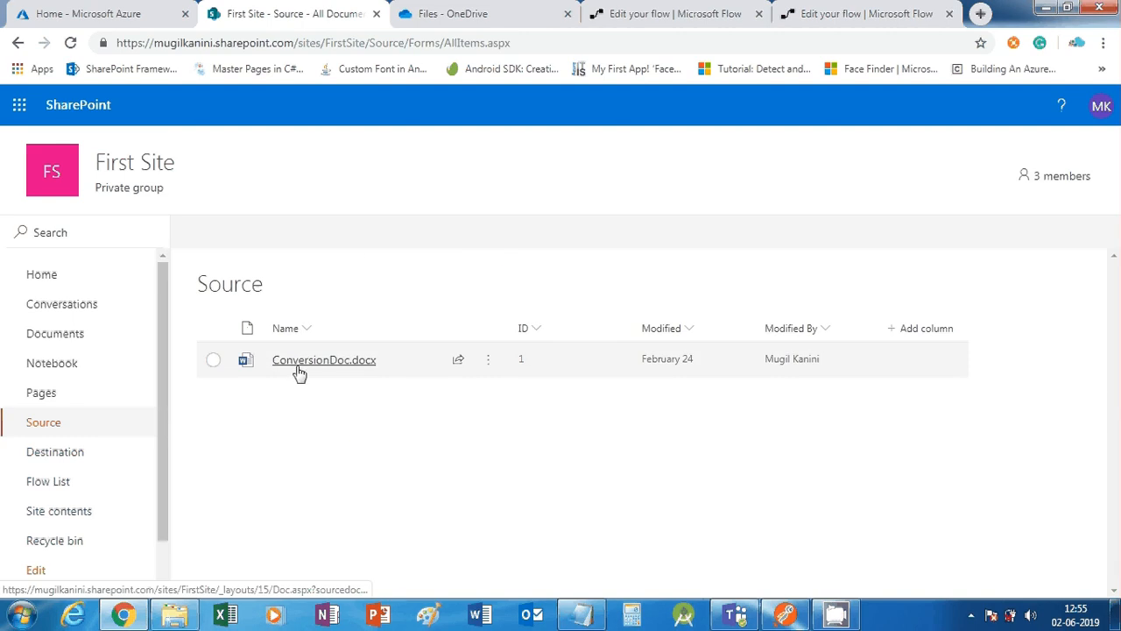
click(785, 613)
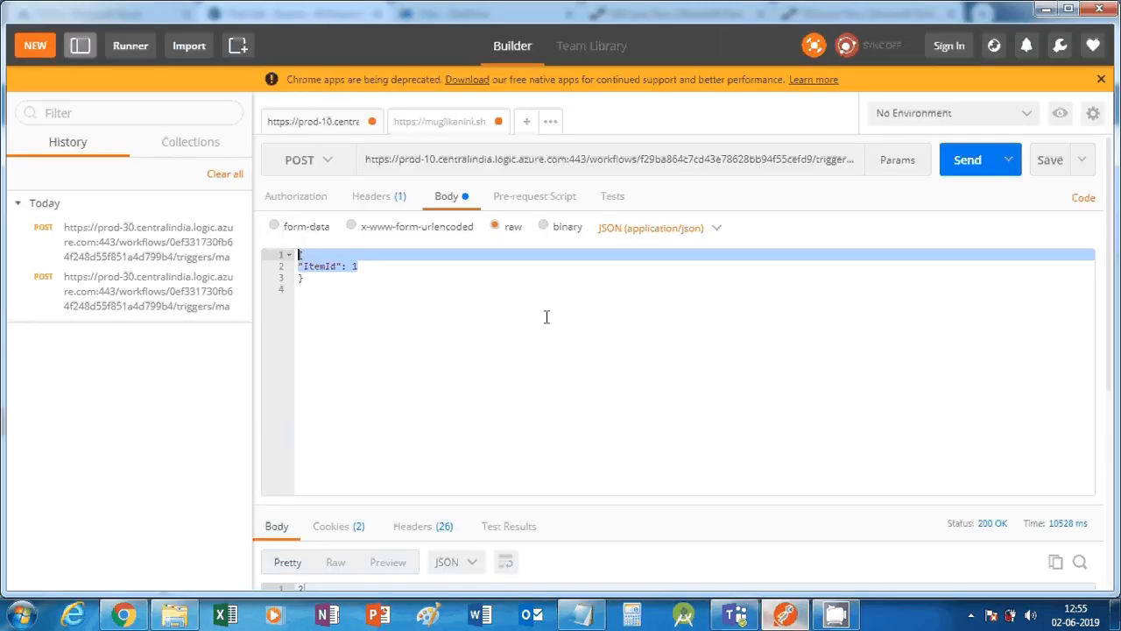
Send the ItemId 1 POST to the flow, getting 200 OK with an Unexpected '%' body
click(368, 276)
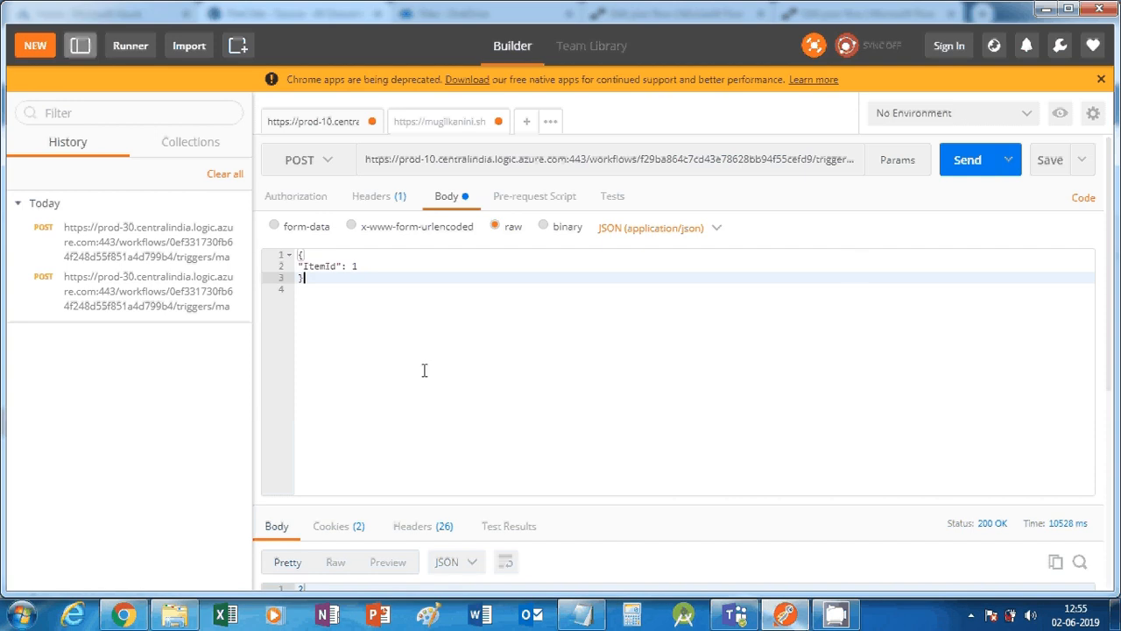
click(977, 160)
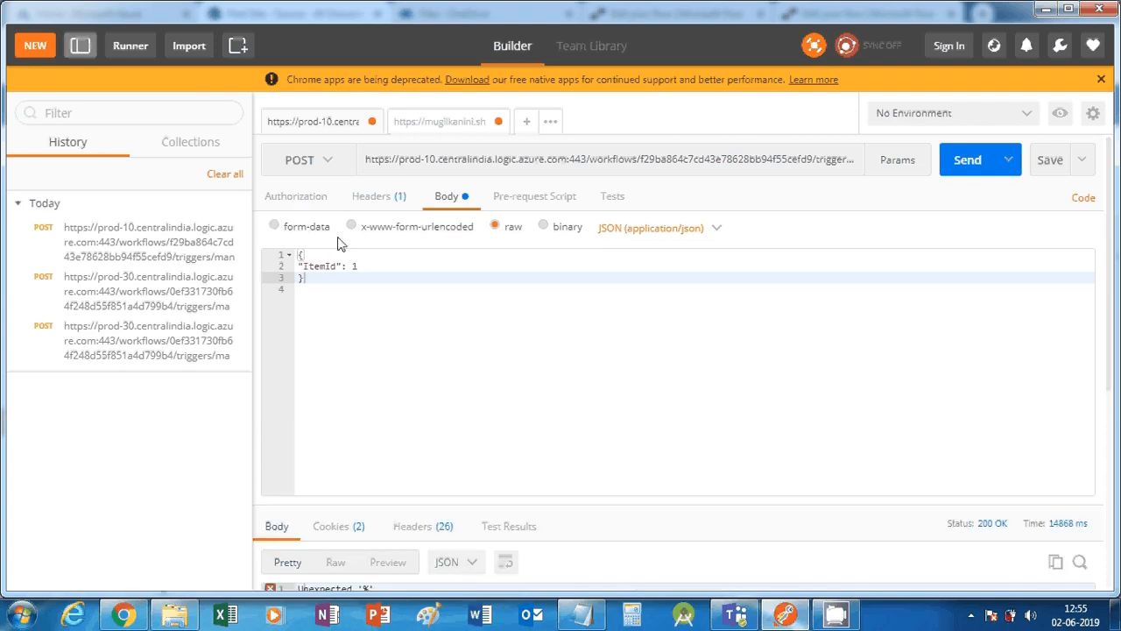
click(306, 199)
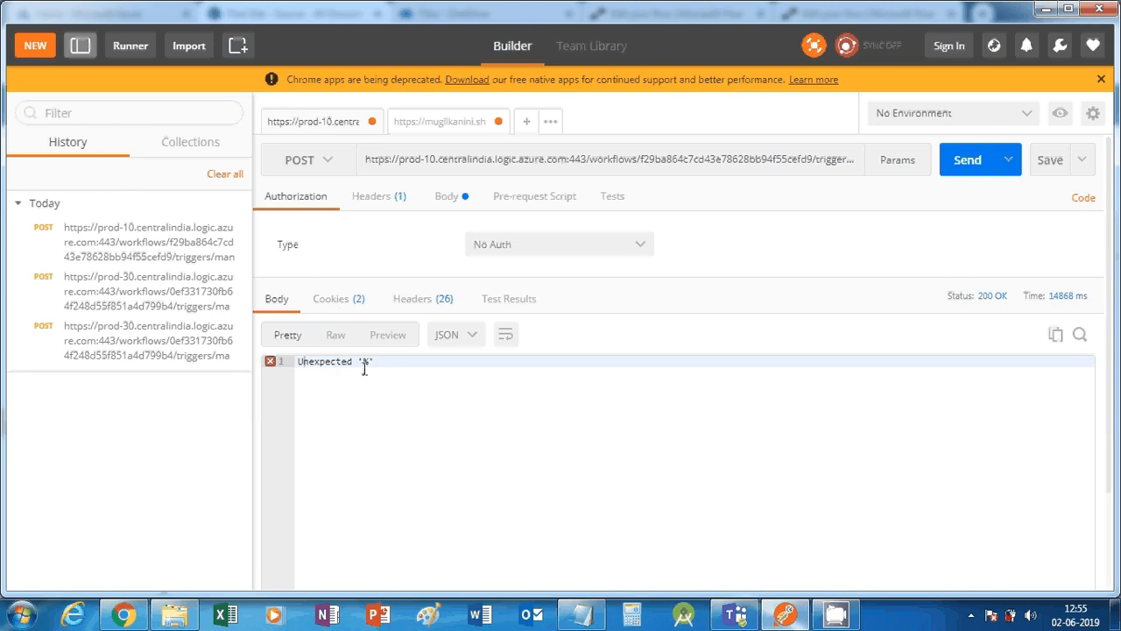
drag(373, 362, 298, 360)
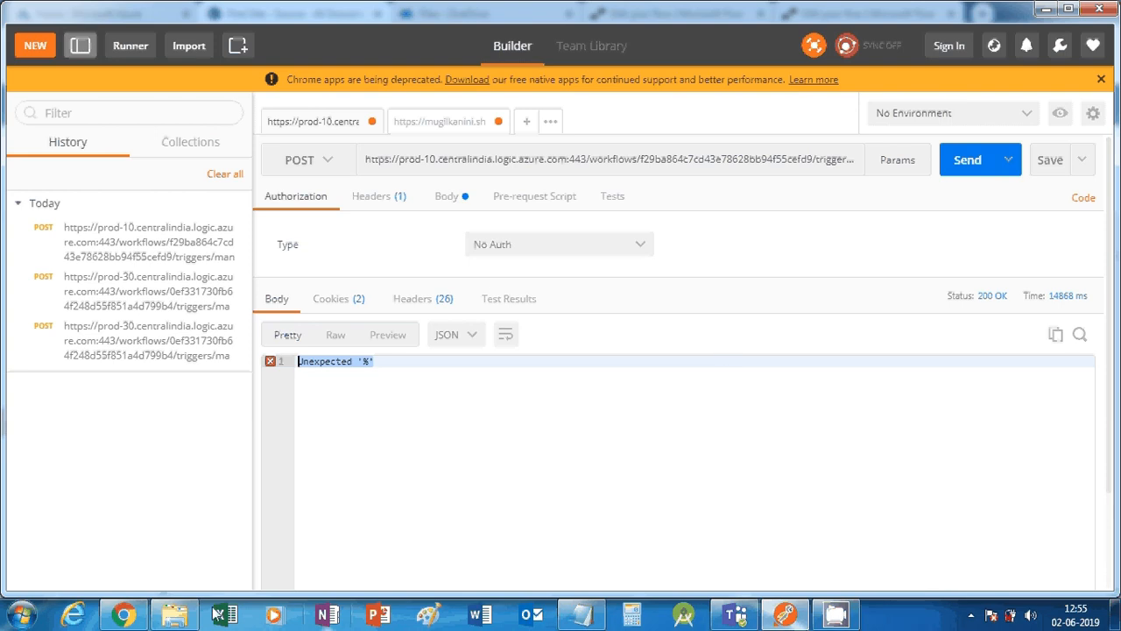
click(119, 615)
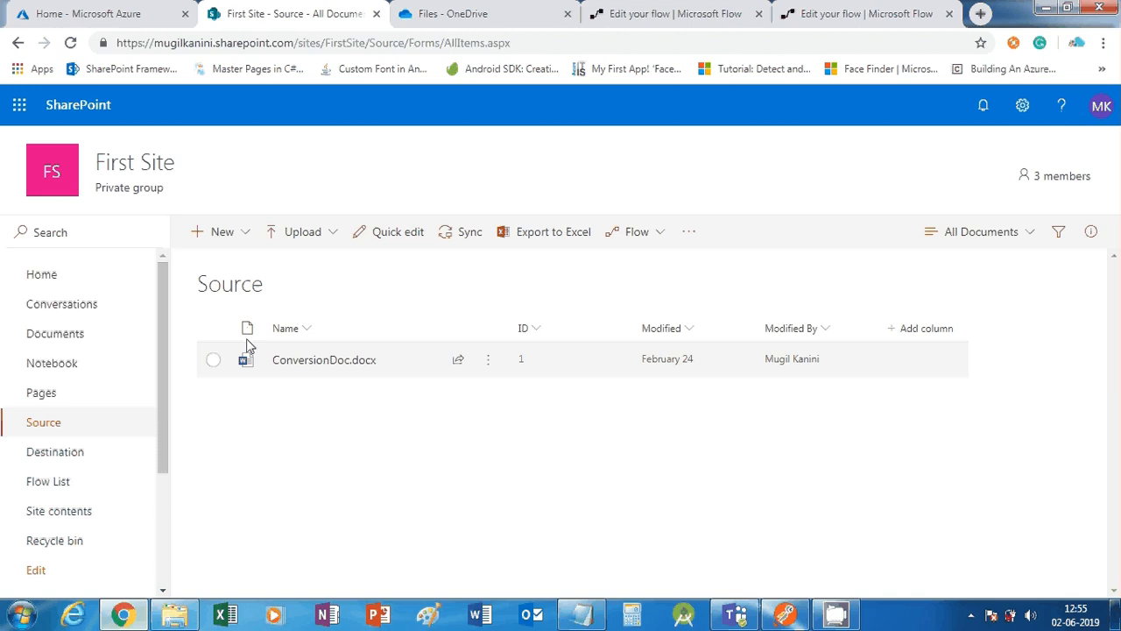
Save the flow and open PDF Conversion's details, showing a Succeeded 11-second run
click(488, 12)
click(676, 14)
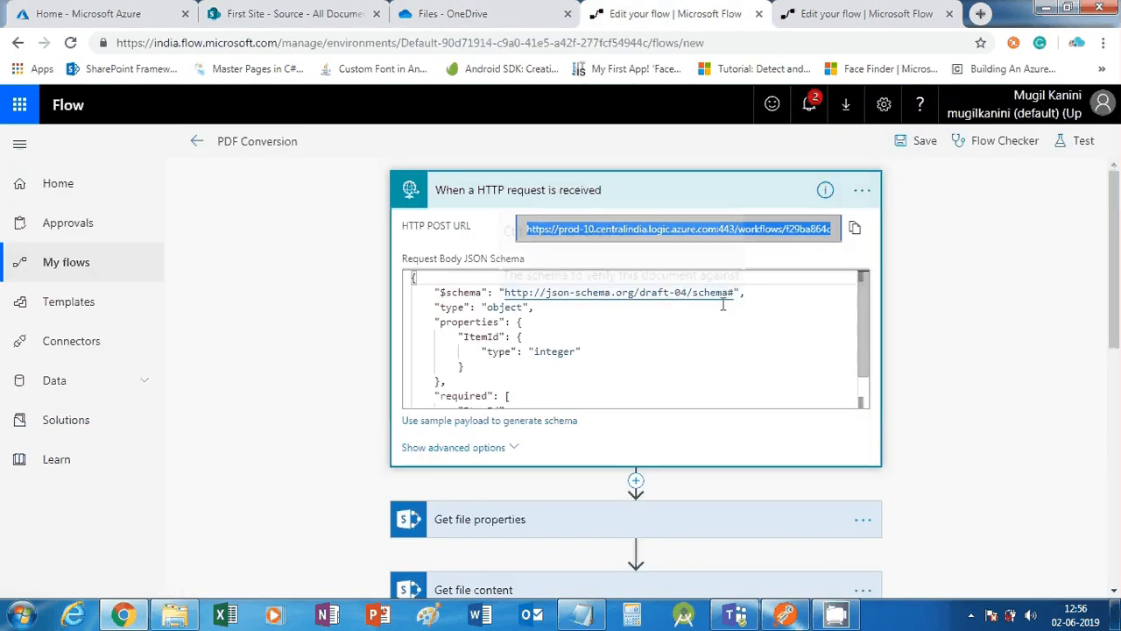
click(926, 151)
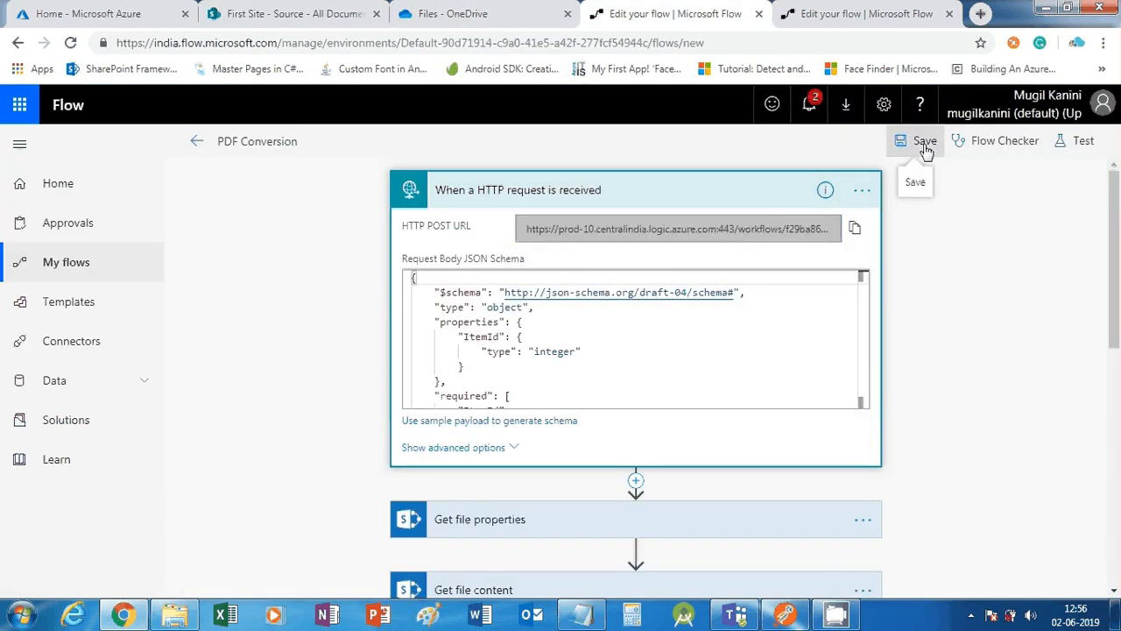
click(94, 275)
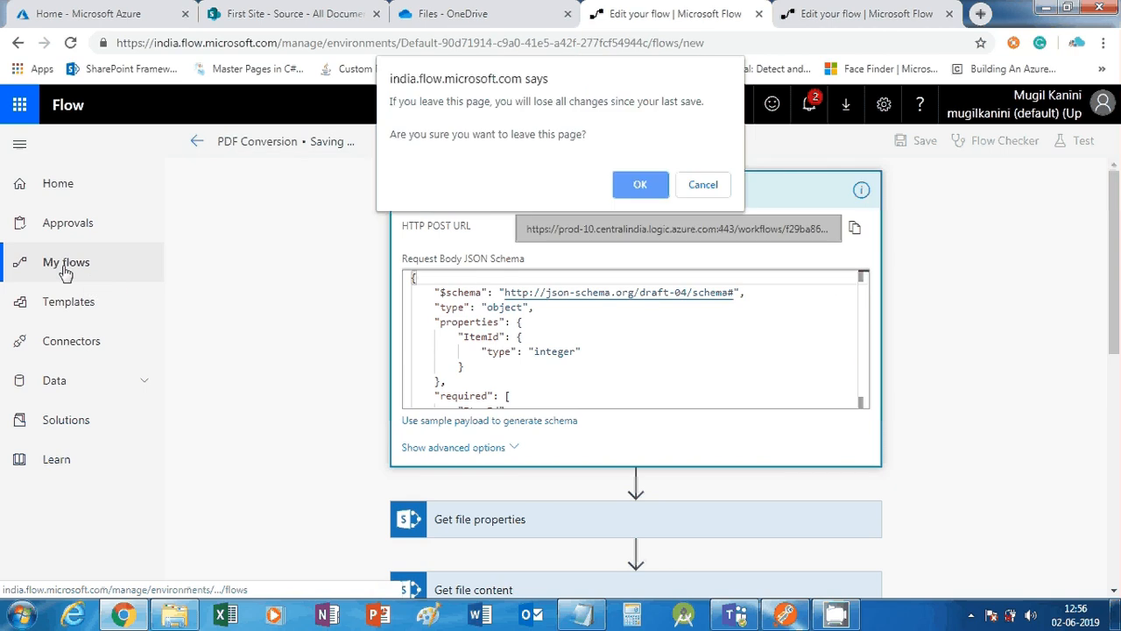
click(634, 189)
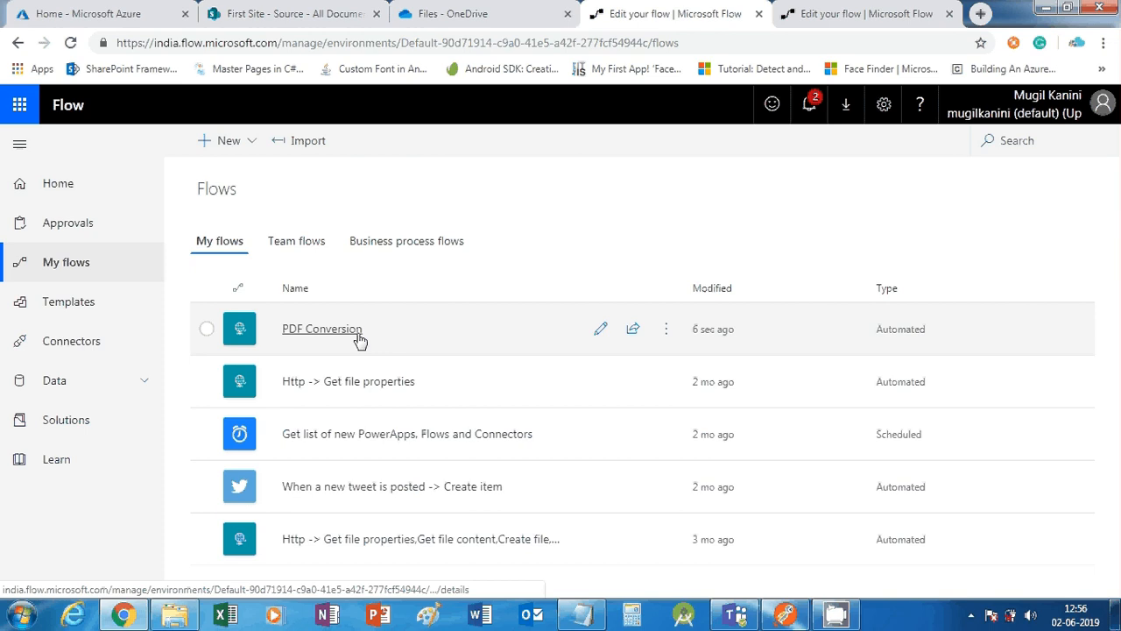
click(360, 340)
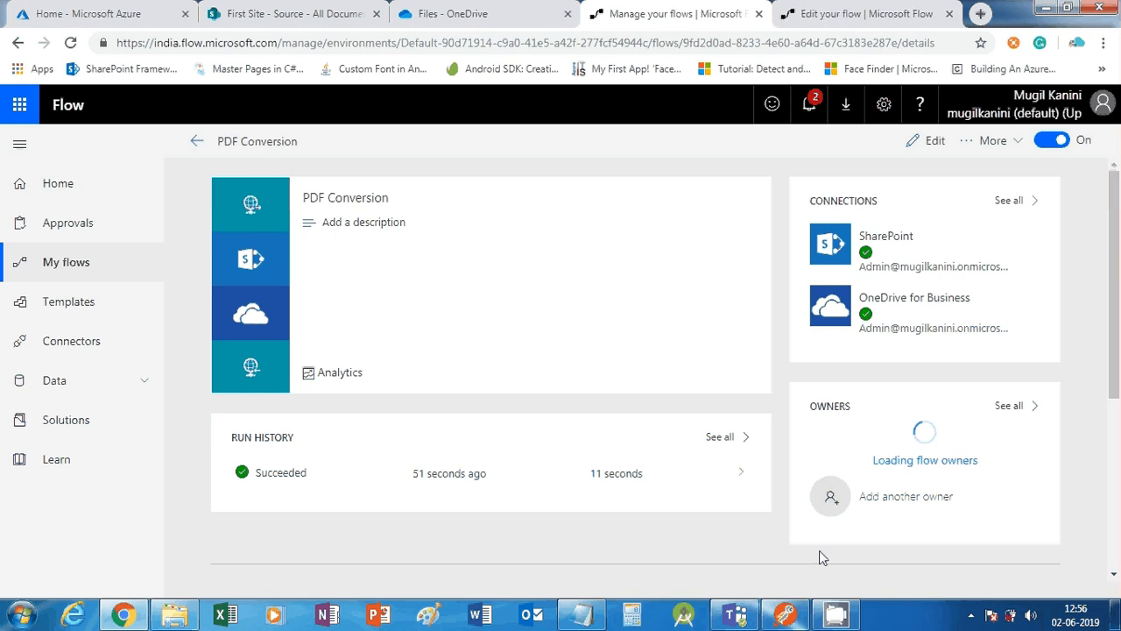
Check Postman's response cookies and body, then view the OneDrive Files page
click(786, 614)
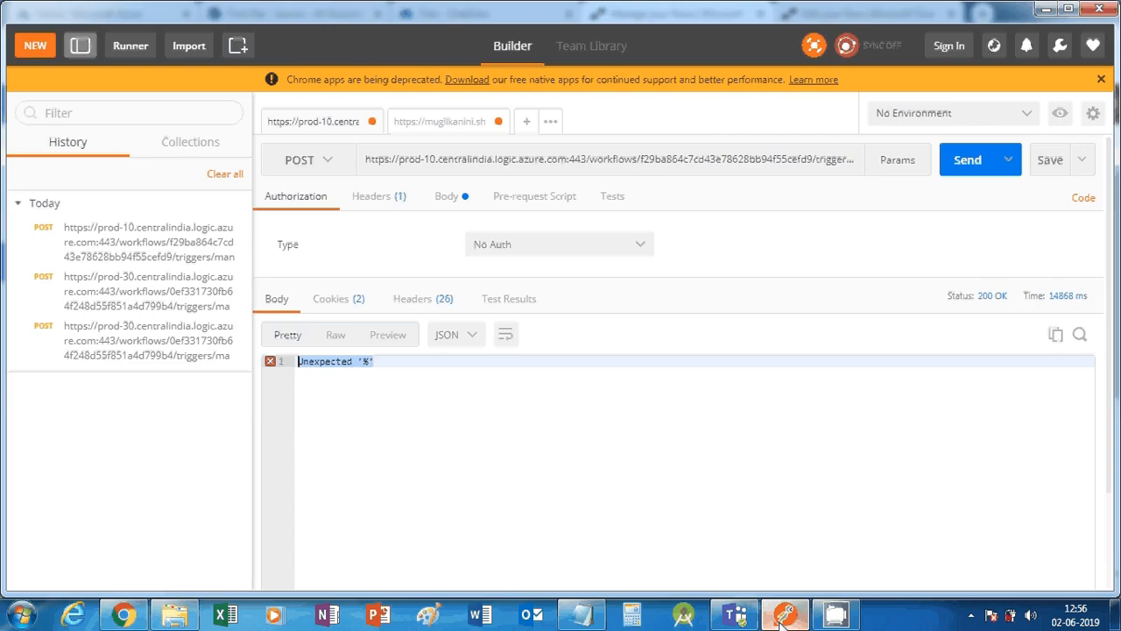
click(329, 300)
click(279, 299)
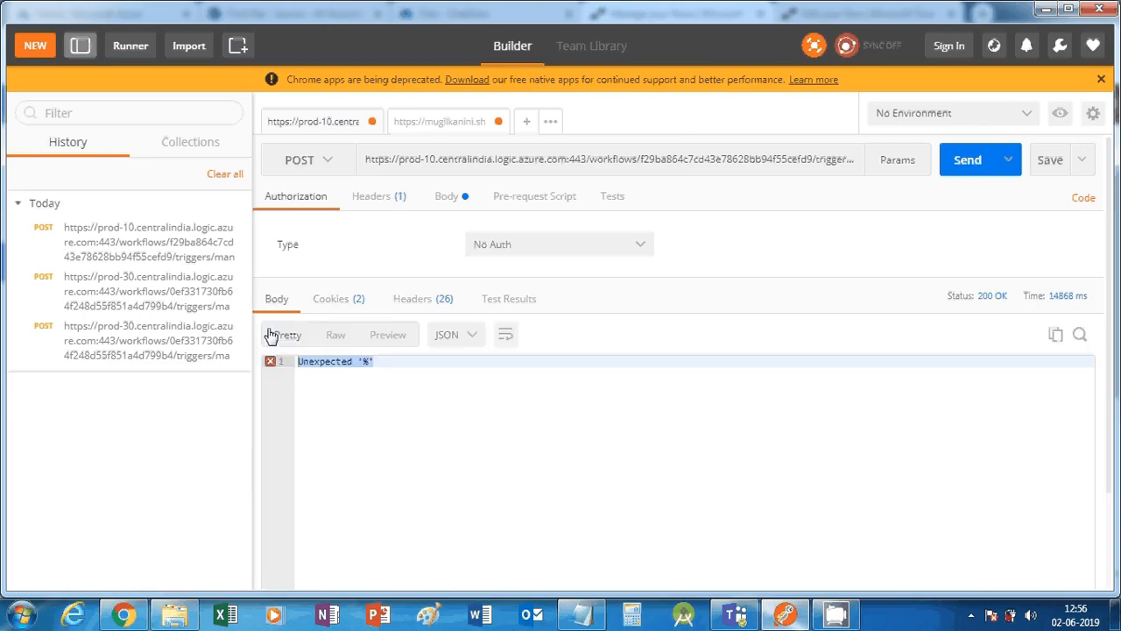
click(1045, 9)
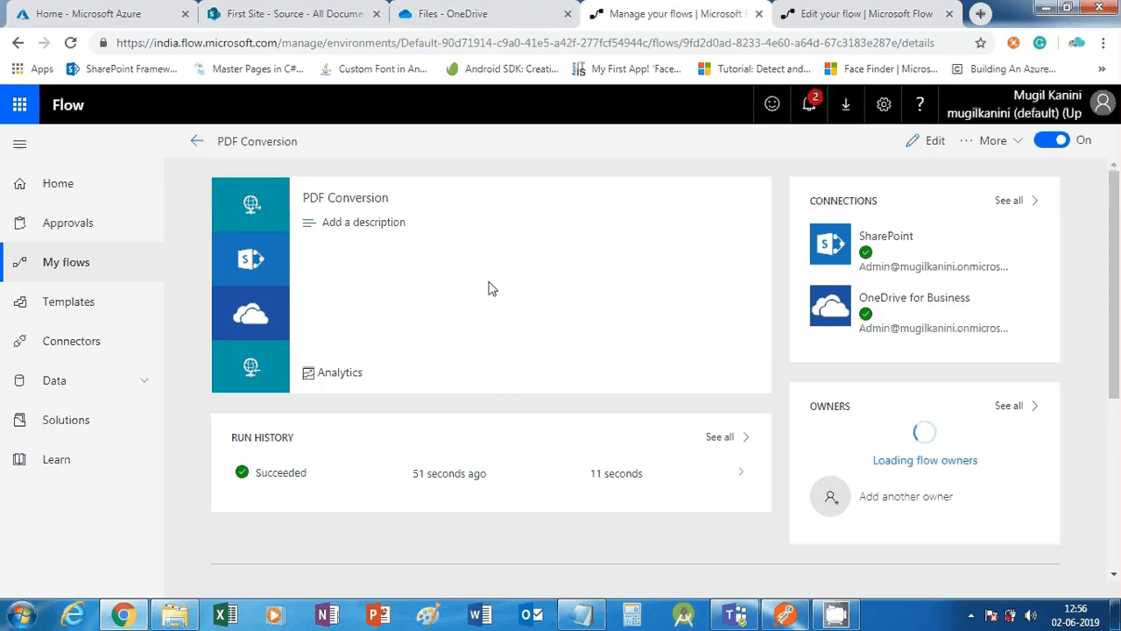
click(502, 12)
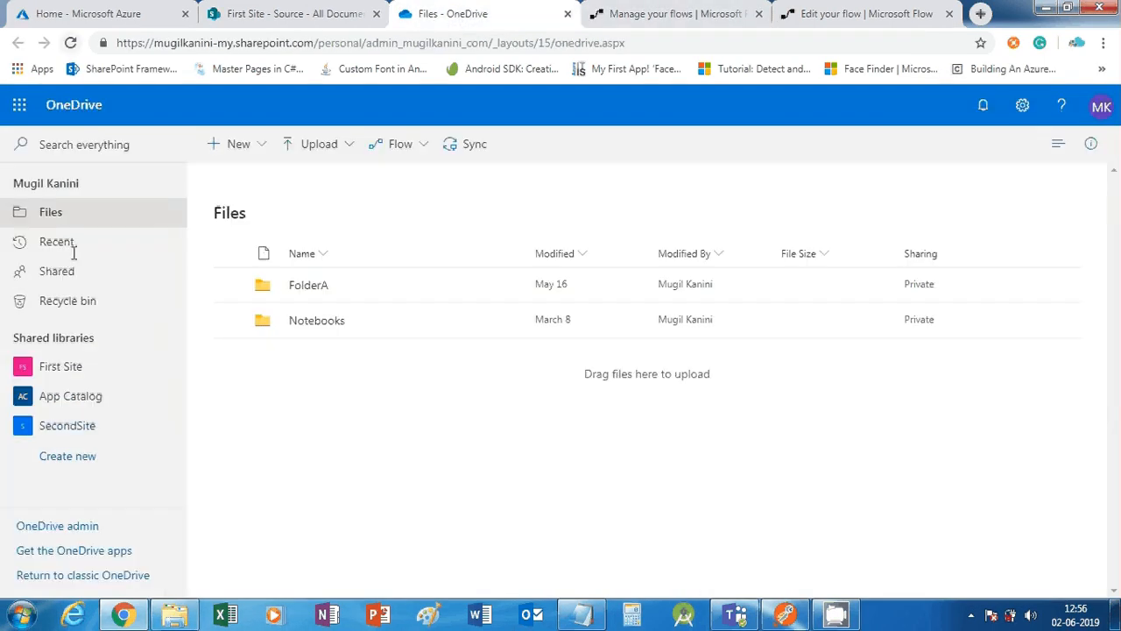
Confirm ConversionDoc.pdf appears as ID 3 in the Destination library, then bring Postman back
click(312, 24)
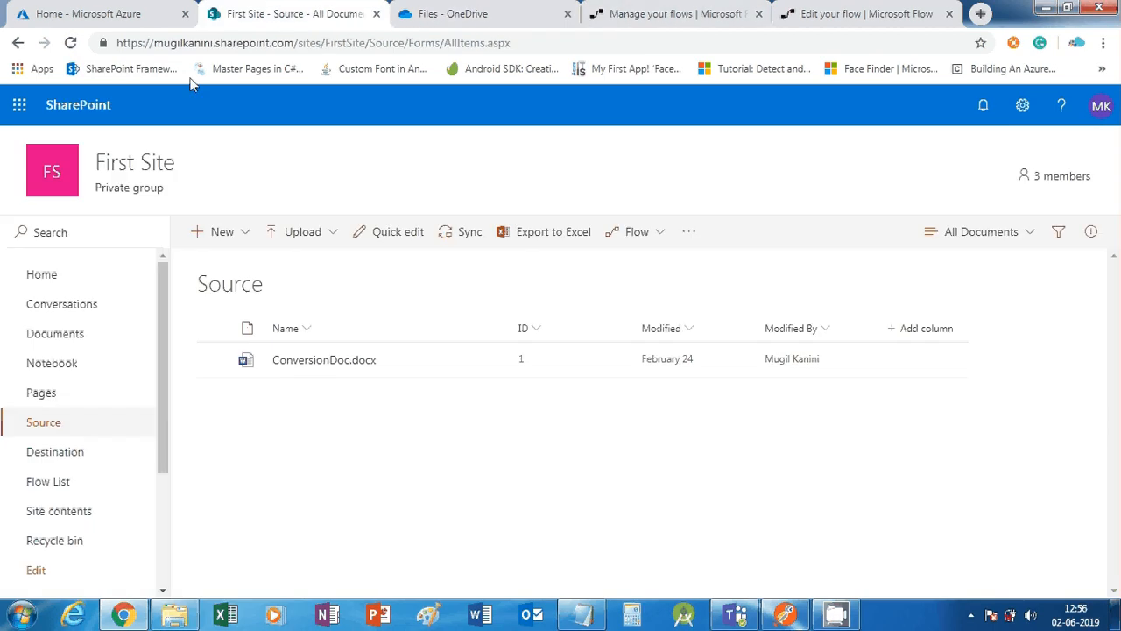
scroll(44, 456, down, 1)
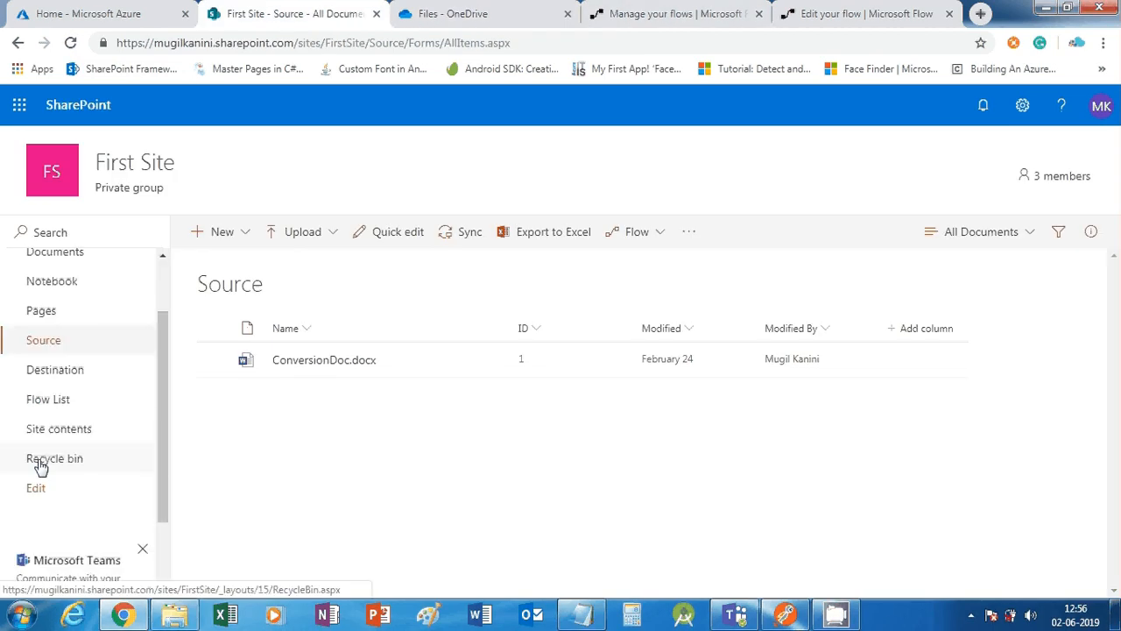
click(58, 371)
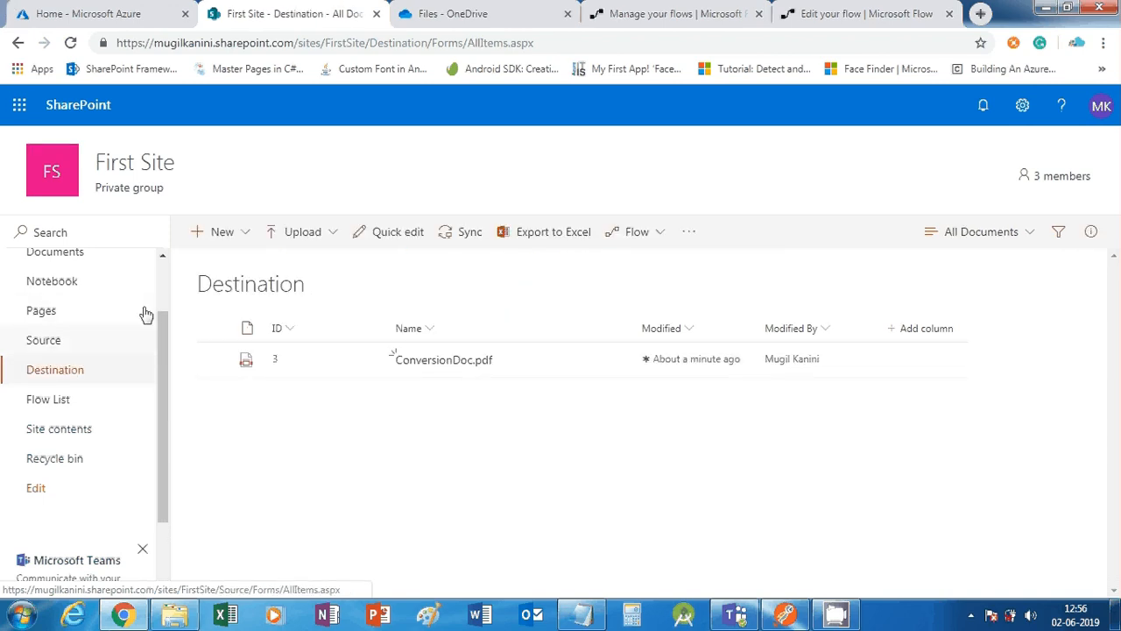
click(786, 615)
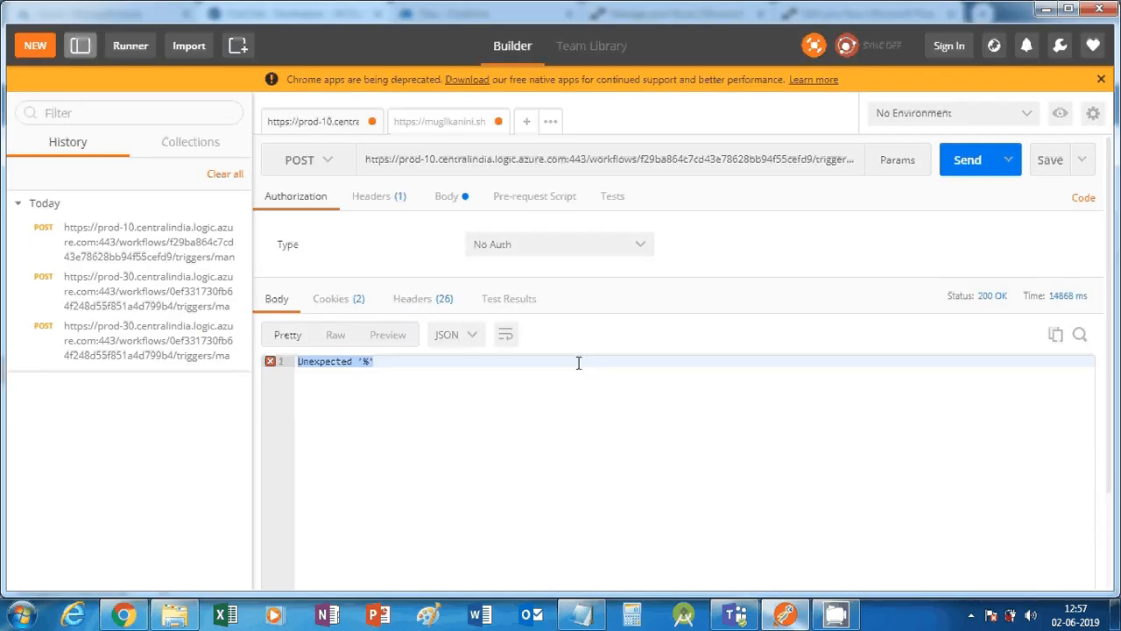
Open PDF Conversion for editing from My flows and move between the open editor tabs
click(124, 614)
click(452, 13)
click(692, 13)
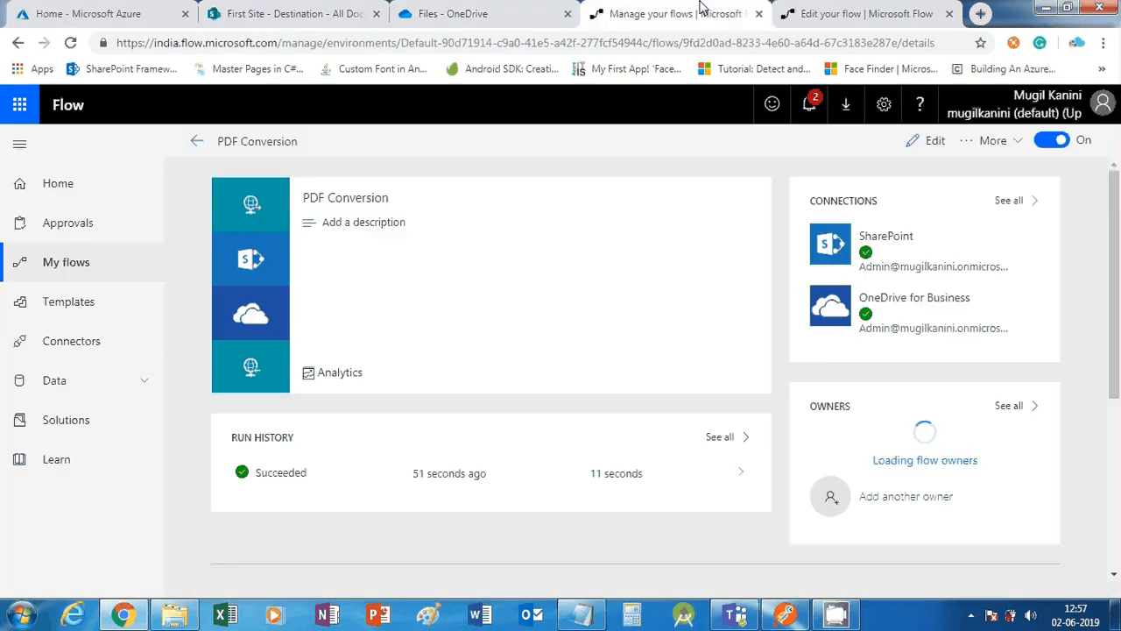
click(72, 269)
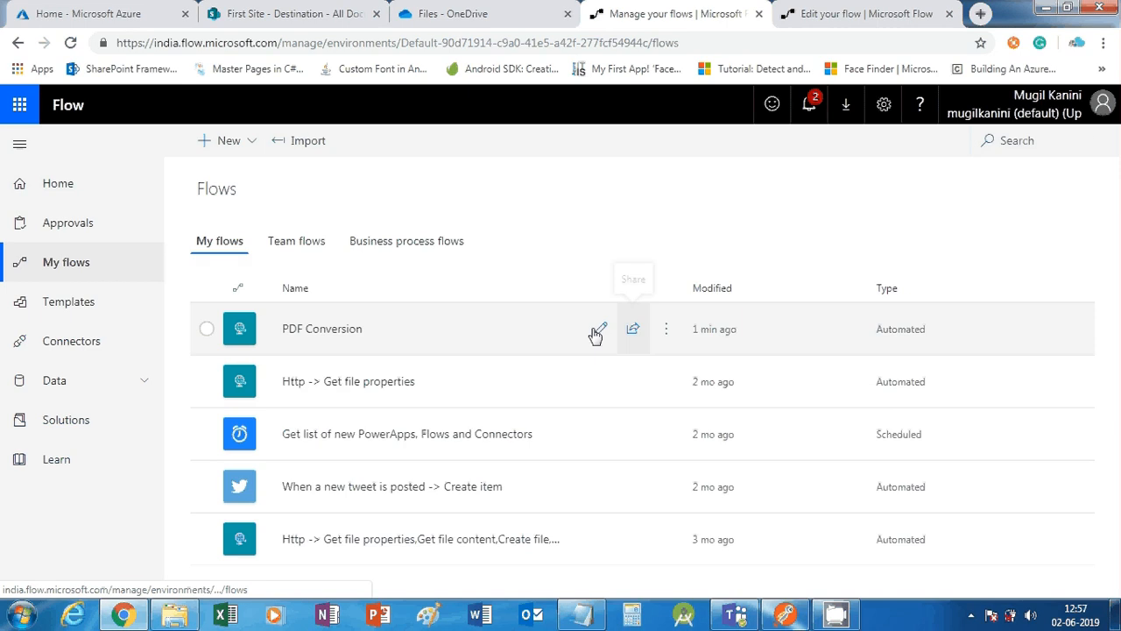
click(597, 330)
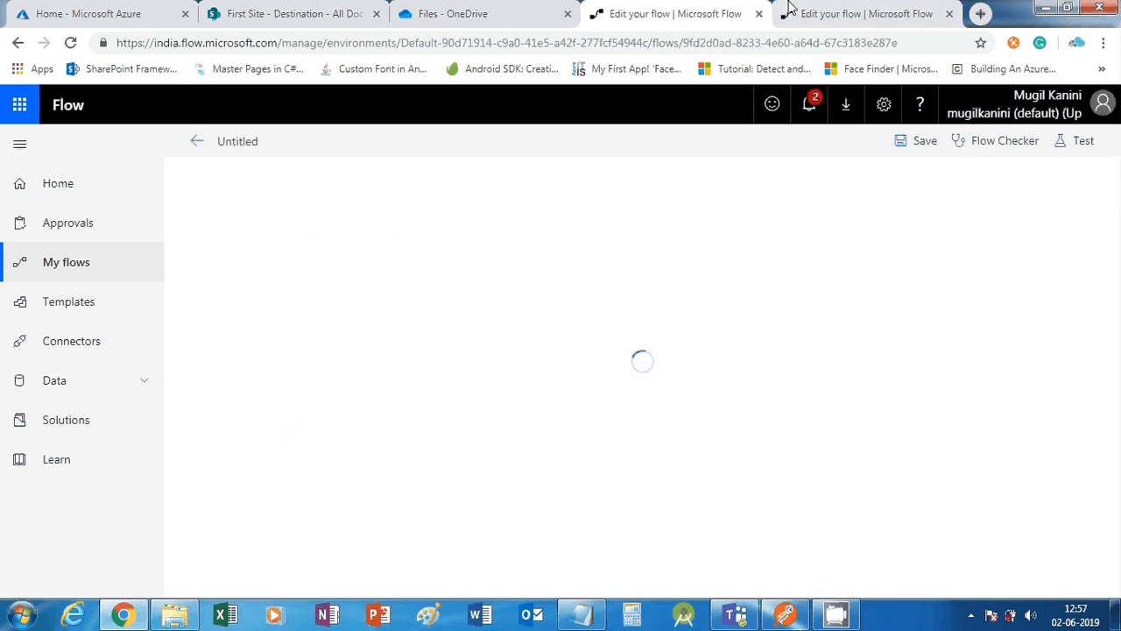
key(ctrl+Tab)
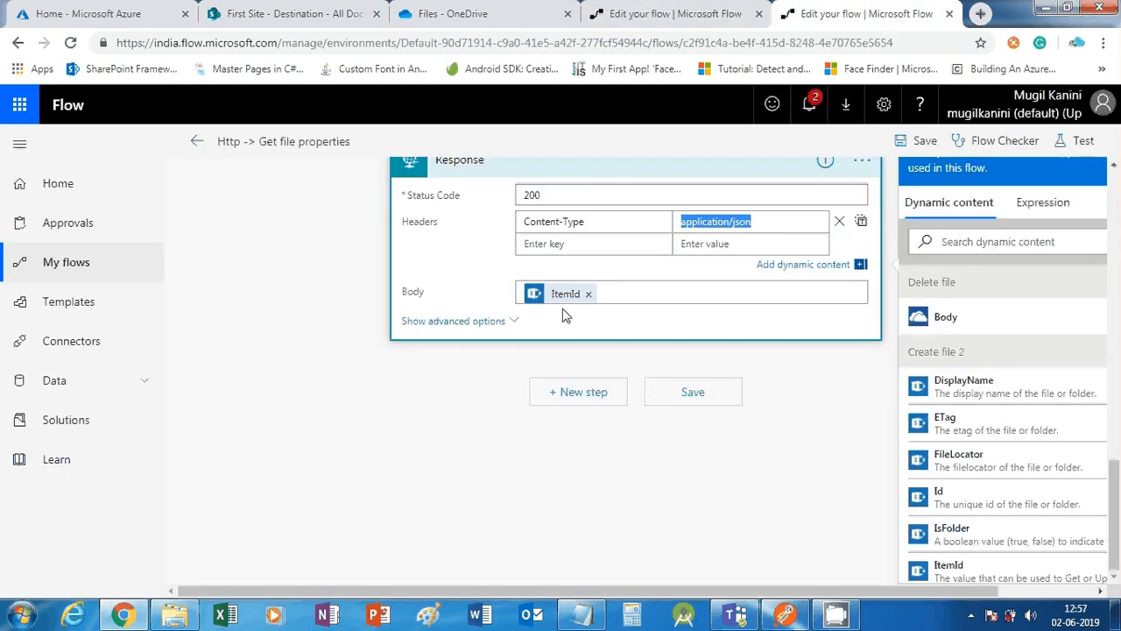
scroll(572, 399, up, 1)
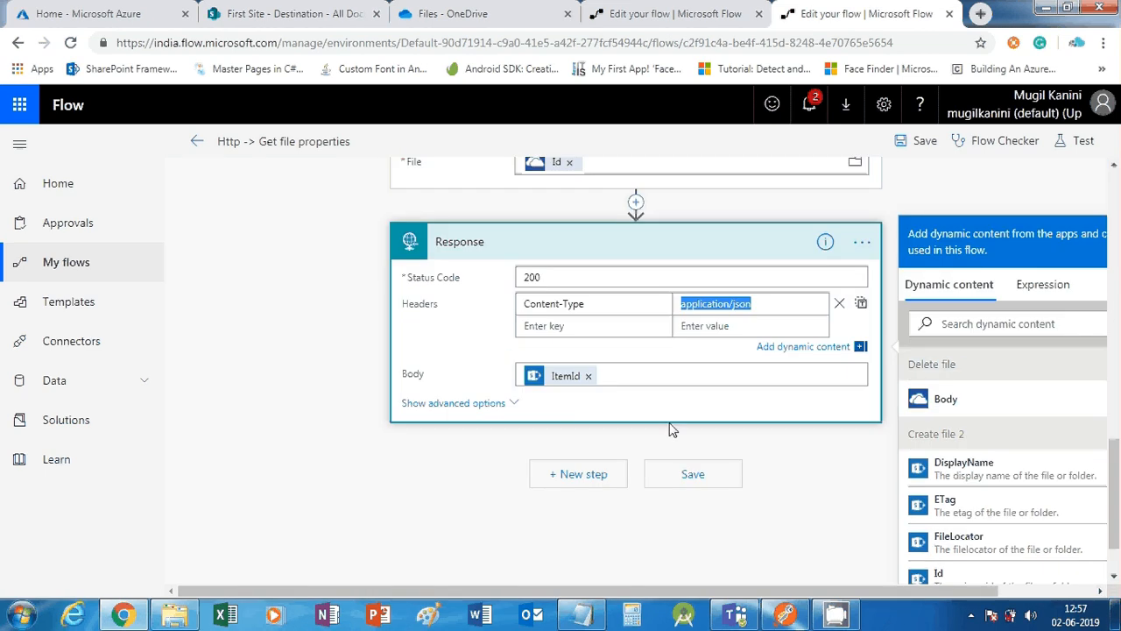
scroll(567, 408, up, 1)
scroll(568, 408, down, 1)
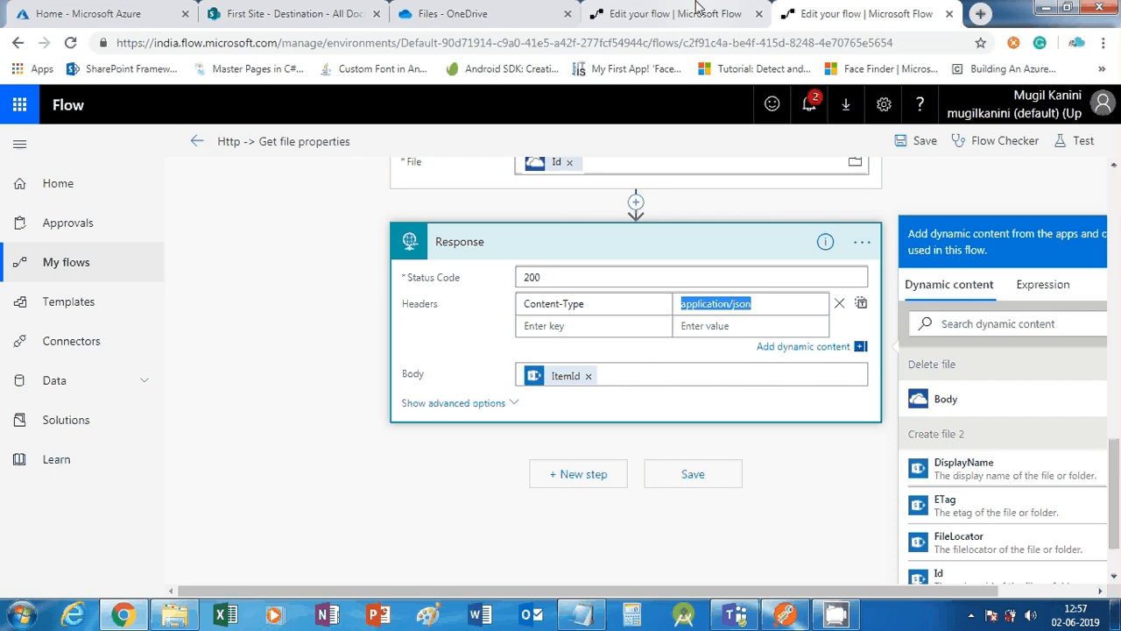
click(698, 10)
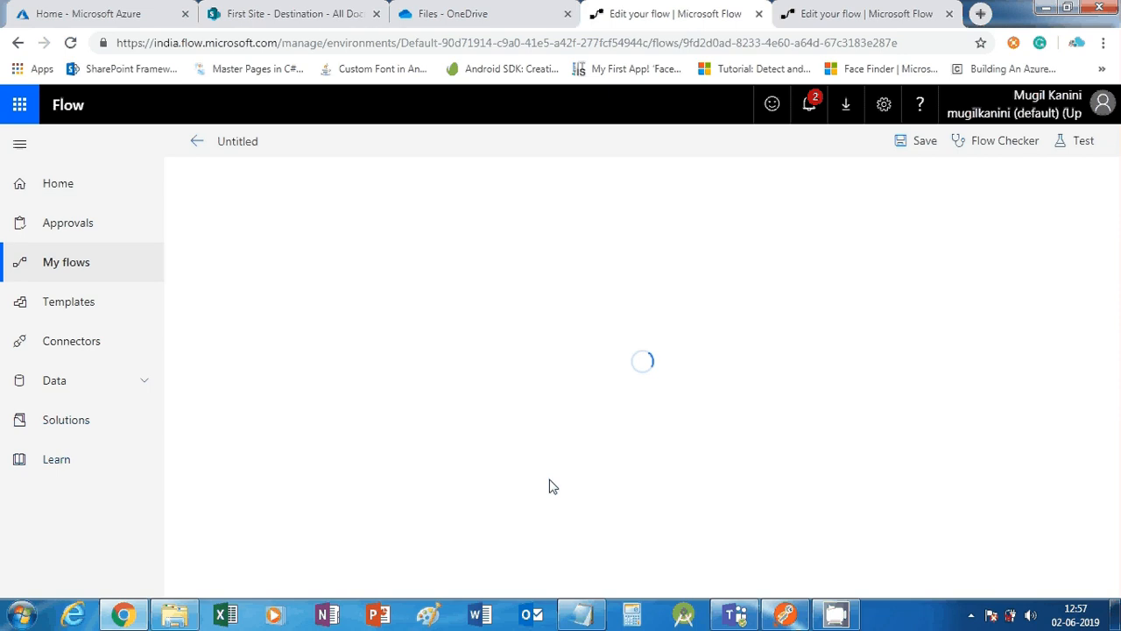
Upload the Desktop file 'Add External user into Office 365' to Source, then return to the flow editor
click(289, 13)
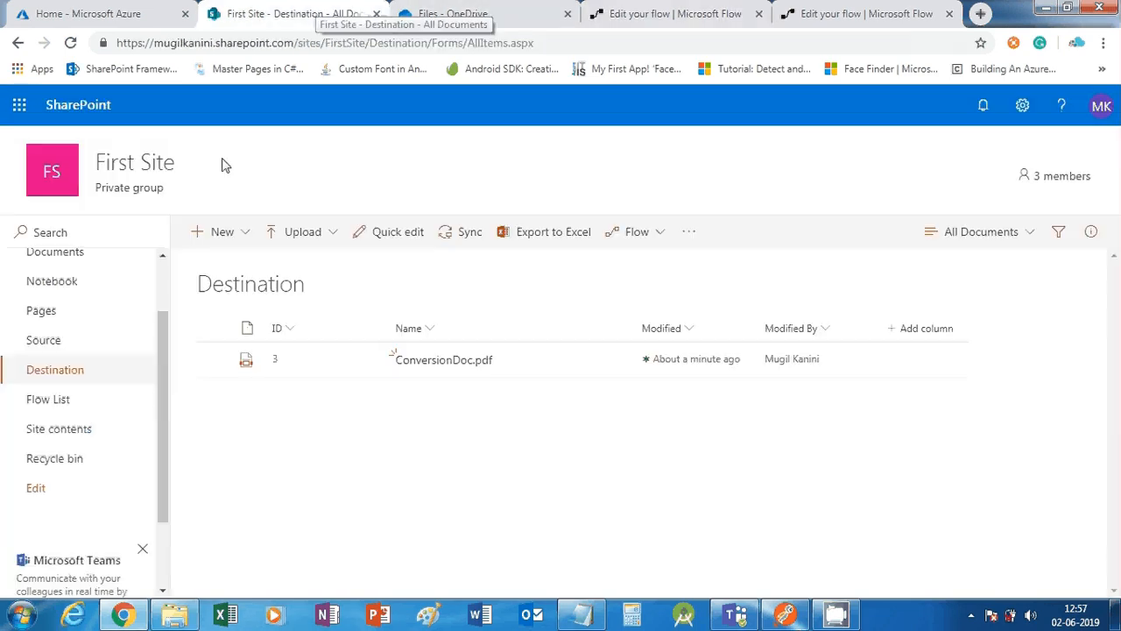
click(78, 347)
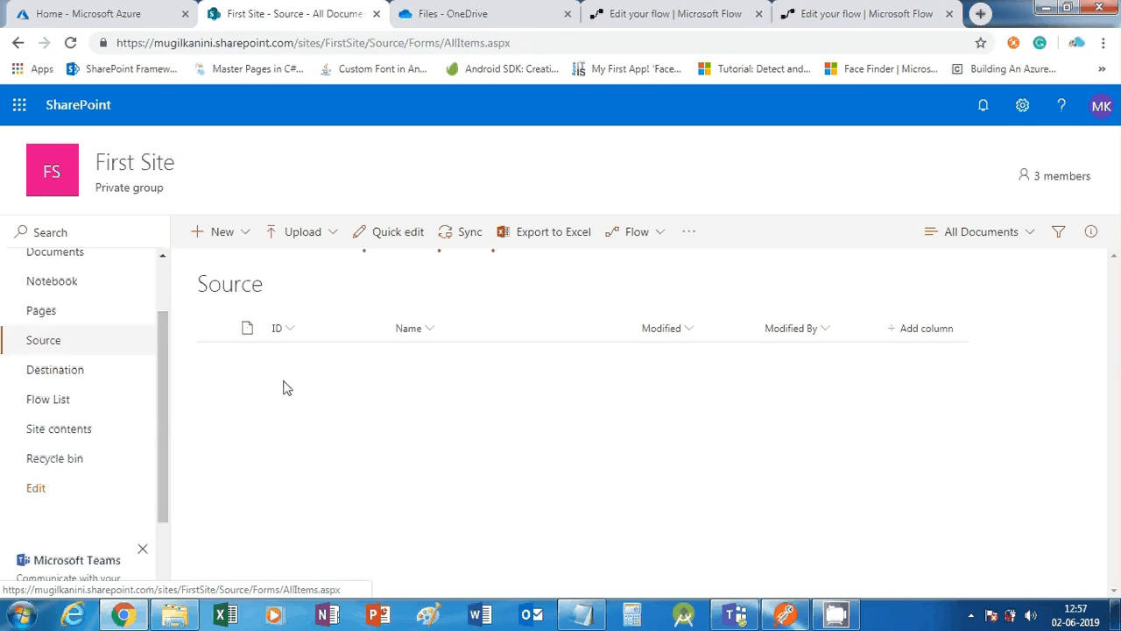
click(303, 233)
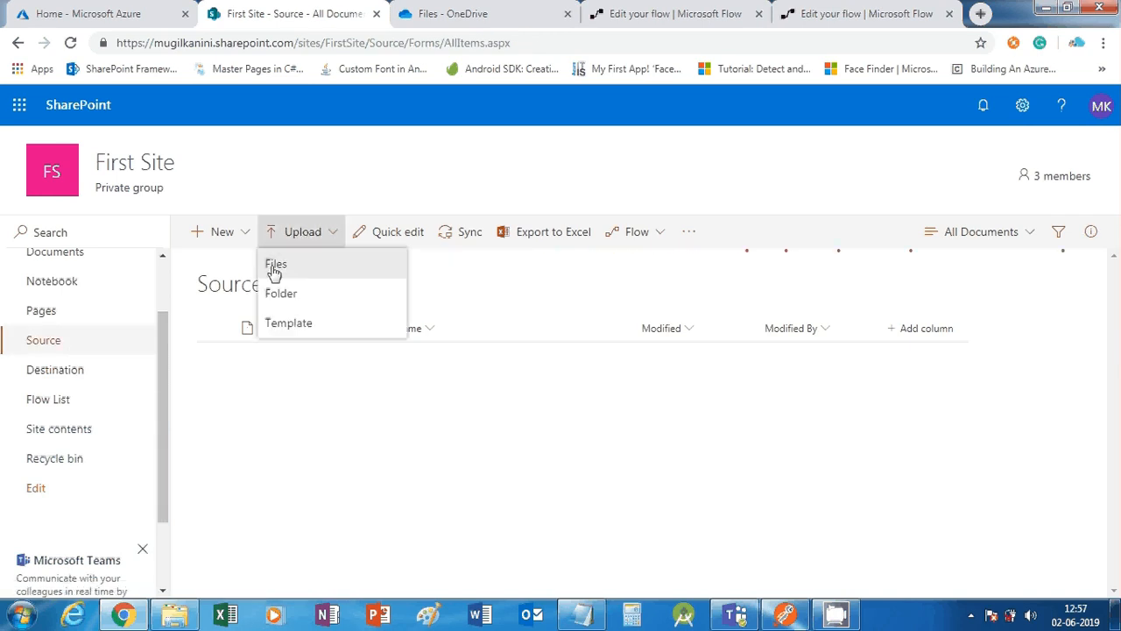
click(275, 266)
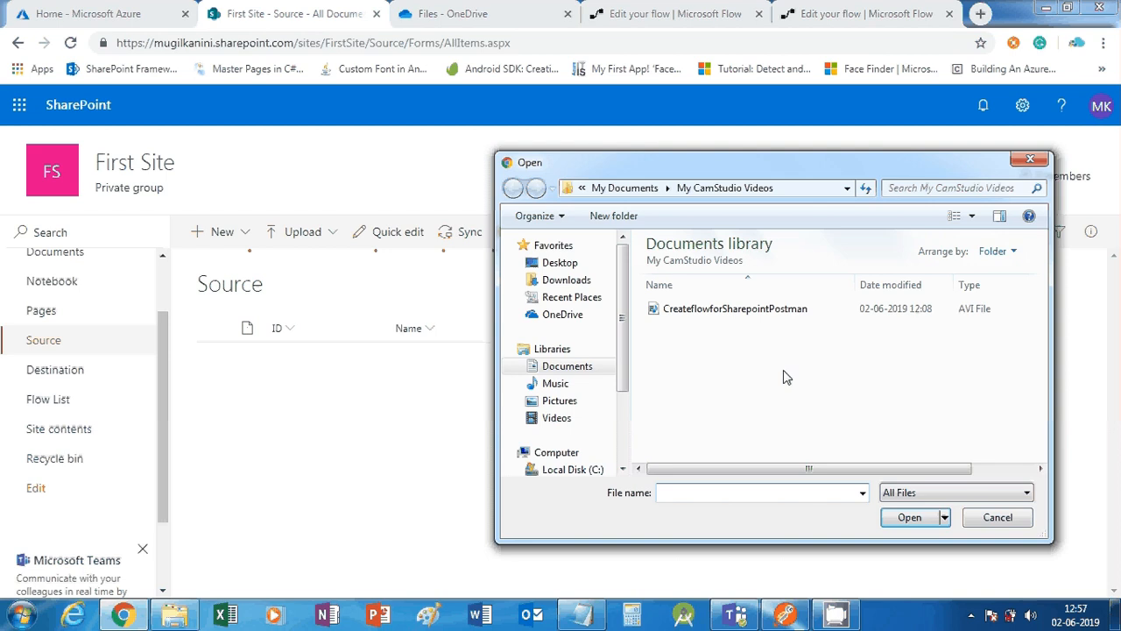
click(558, 264)
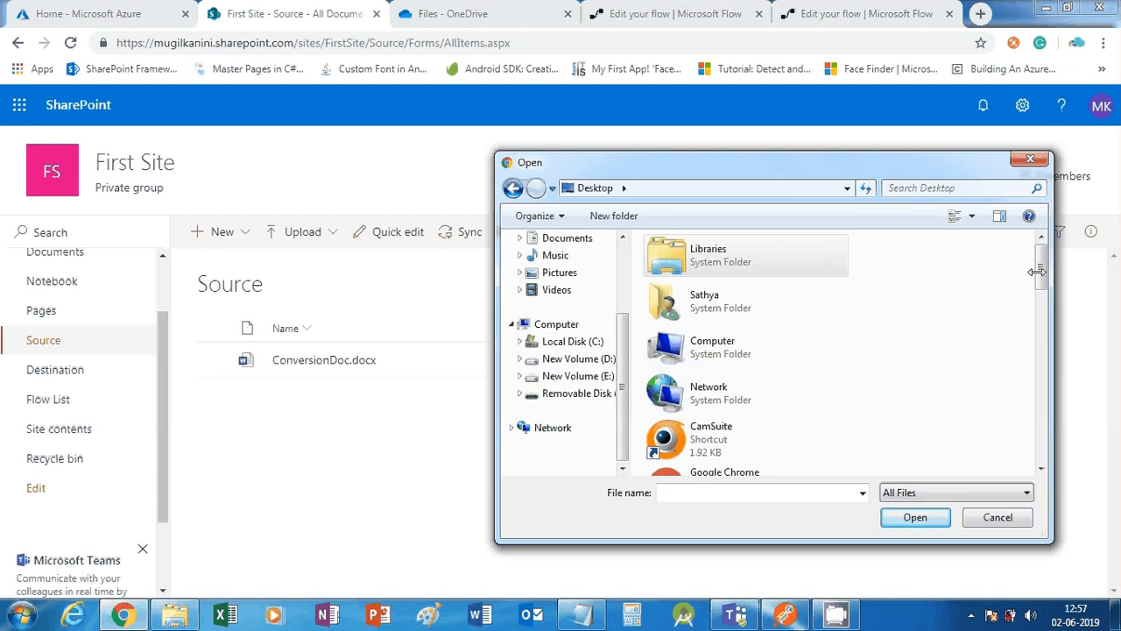
drag(1036, 272, 1042, 355)
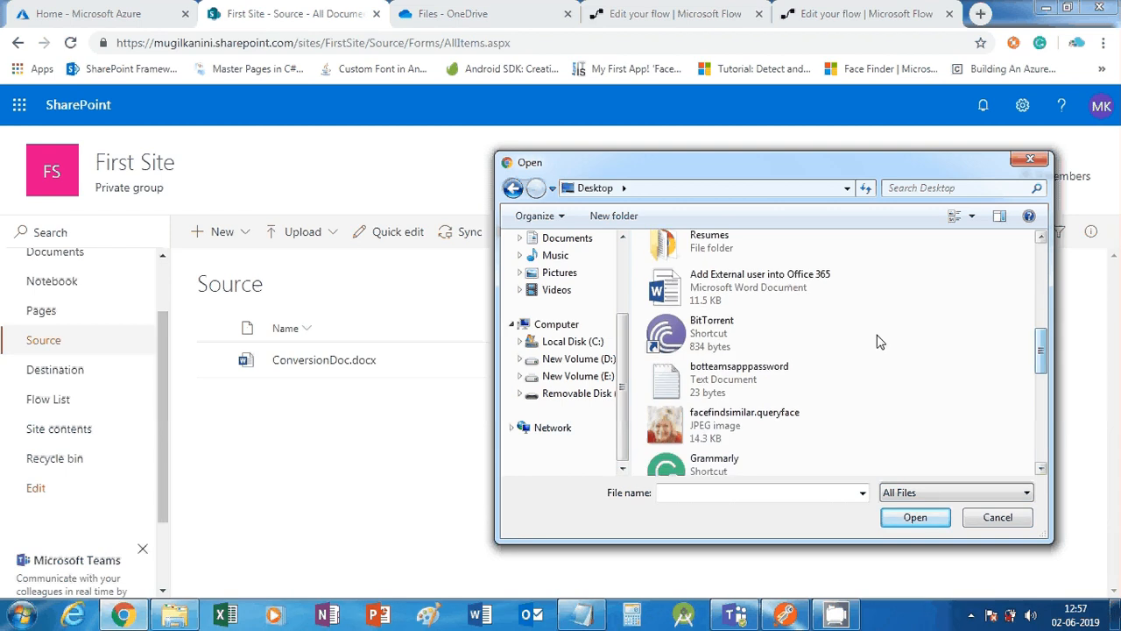
click(805, 289)
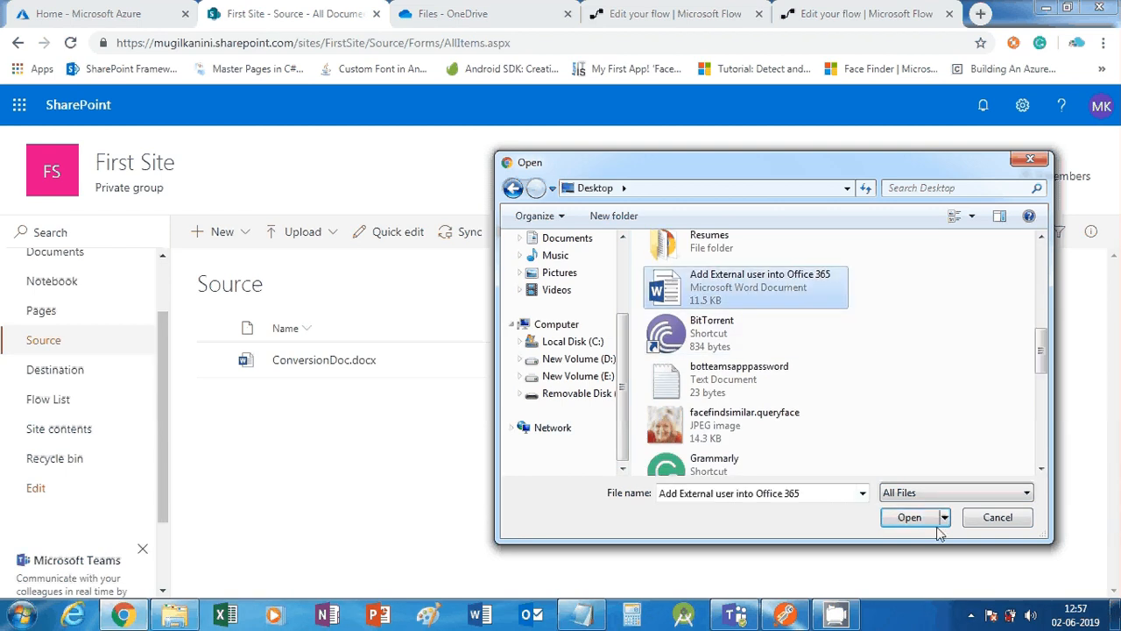
click(911, 517)
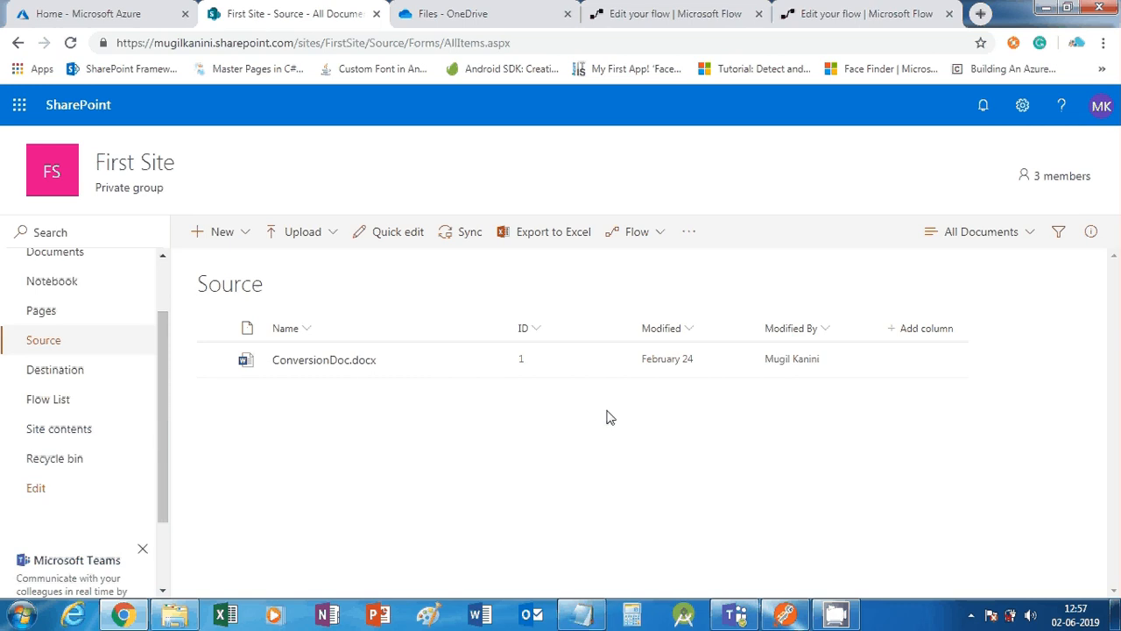
click(859, 13)
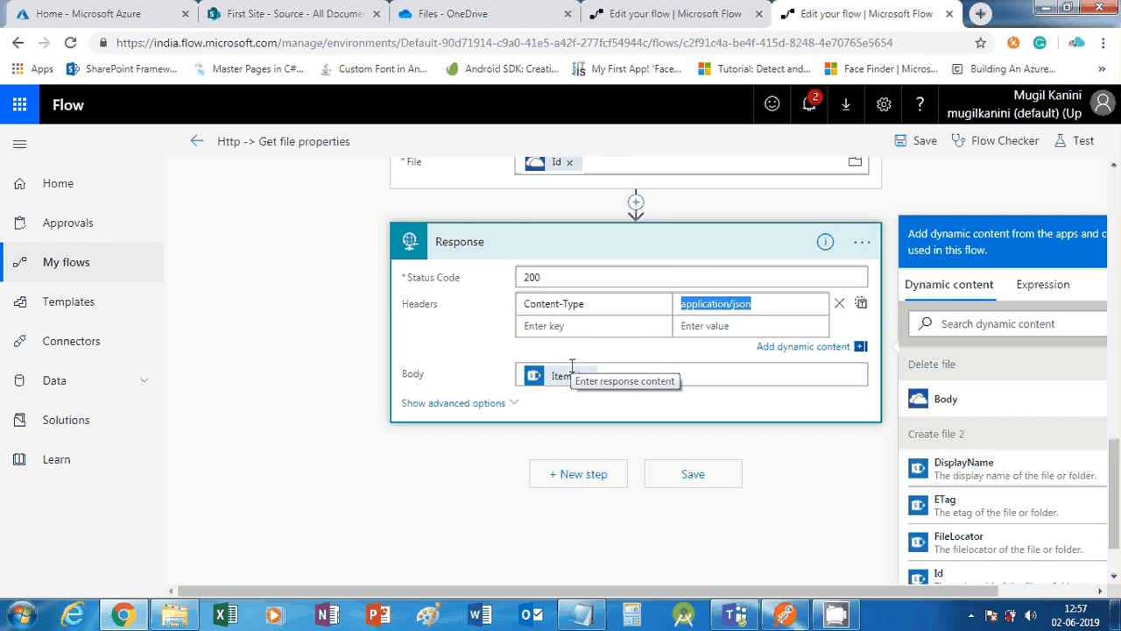
Scroll up to the Delete file step, check OneDrive files, then go back to SharePoint's Source library
scroll(525, 460, up, 2)
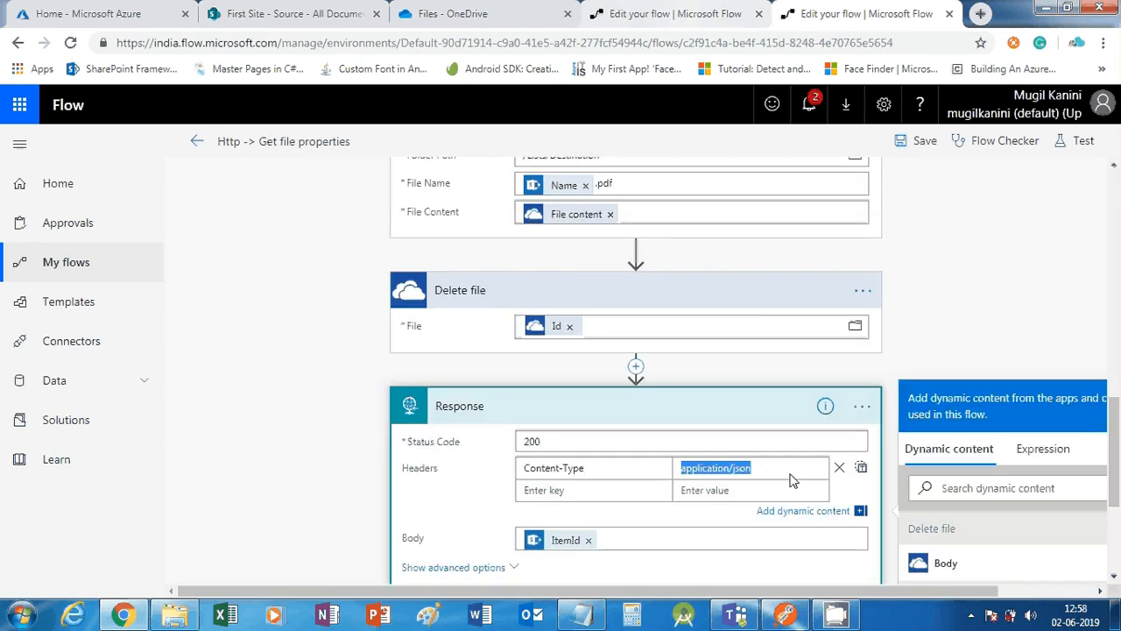
click(486, 11)
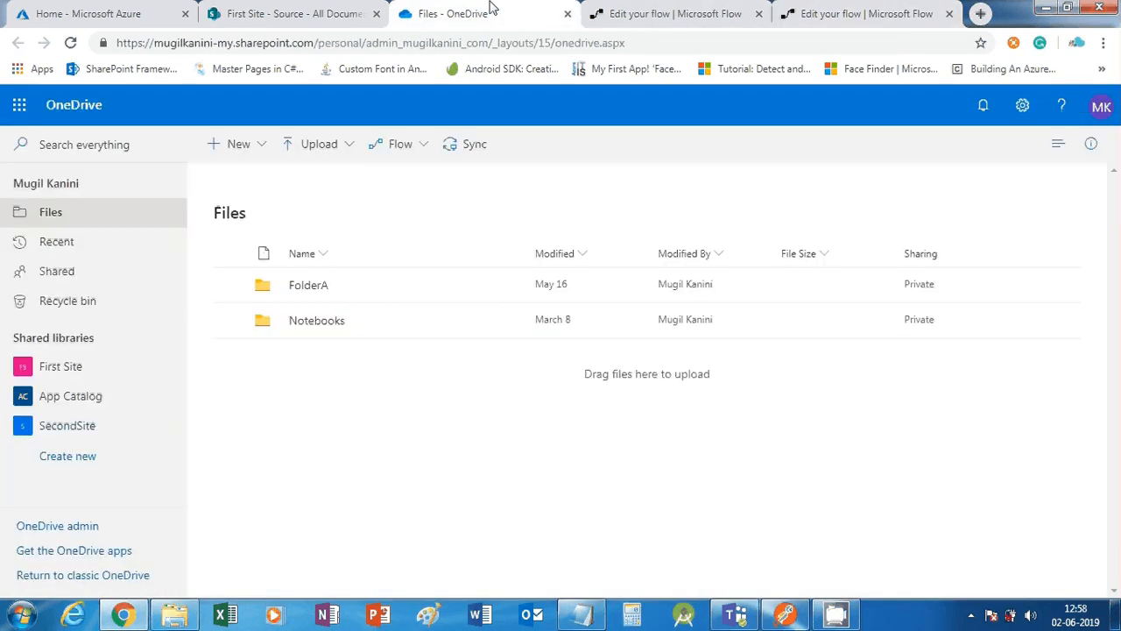
click(262, 10)
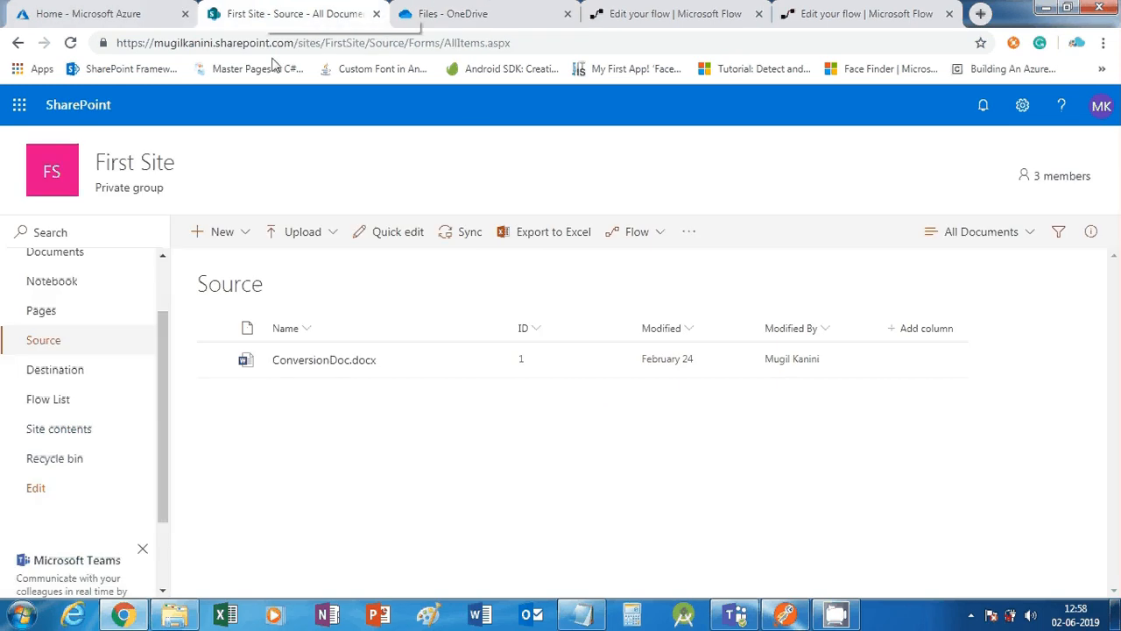
Upload 'Start With Azure Dev ops' from the Desktop to Source, reload the library, then switch to Postman
click(332, 232)
click(331, 262)
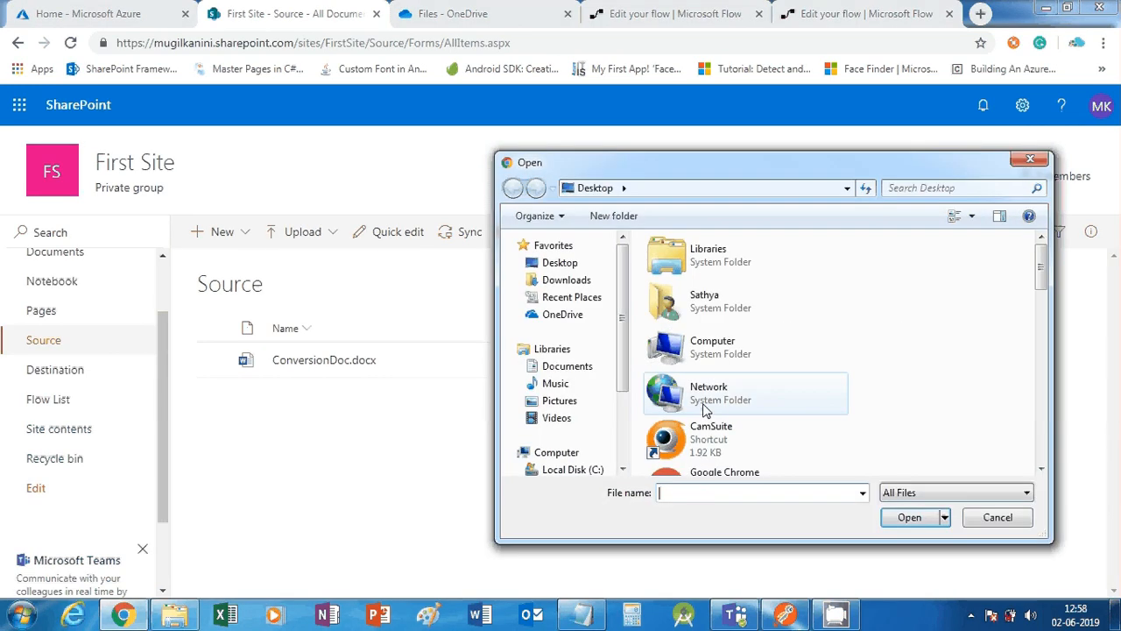
drag(1041, 267, 1030, 418)
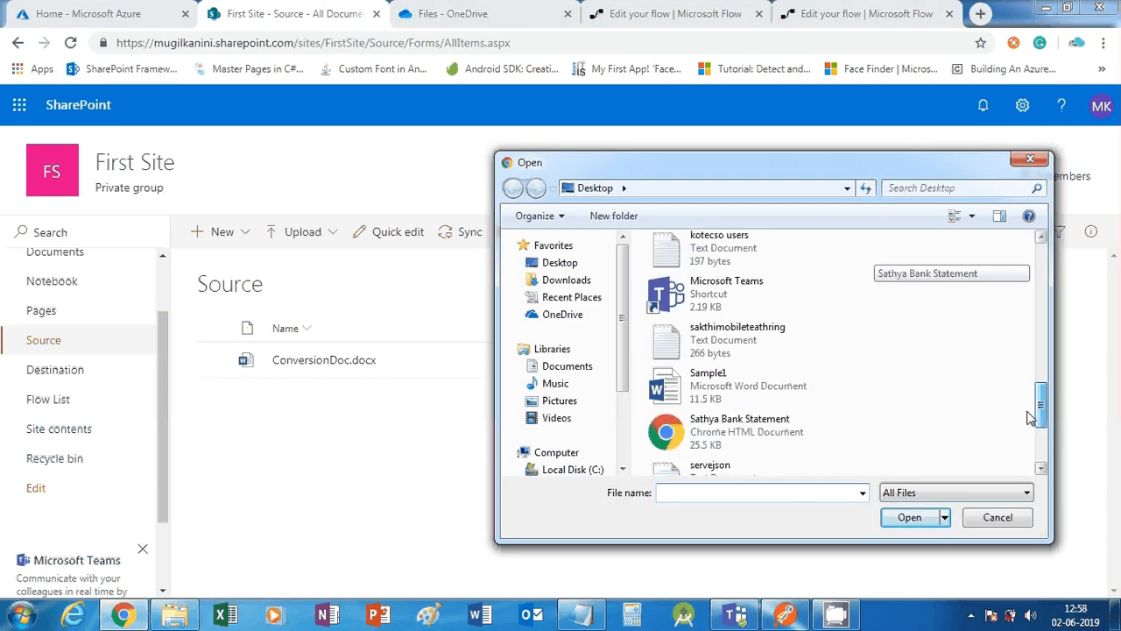
scroll(1030, 418, down, 3)
scroll(1016, 438, down, 1)
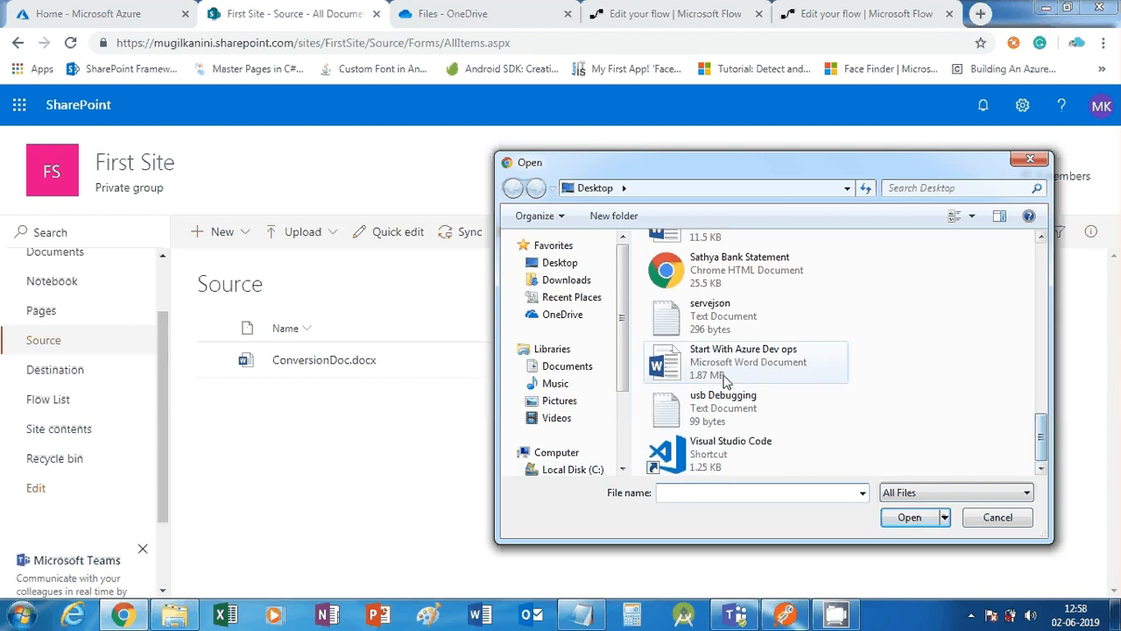
double_click(724, 375)
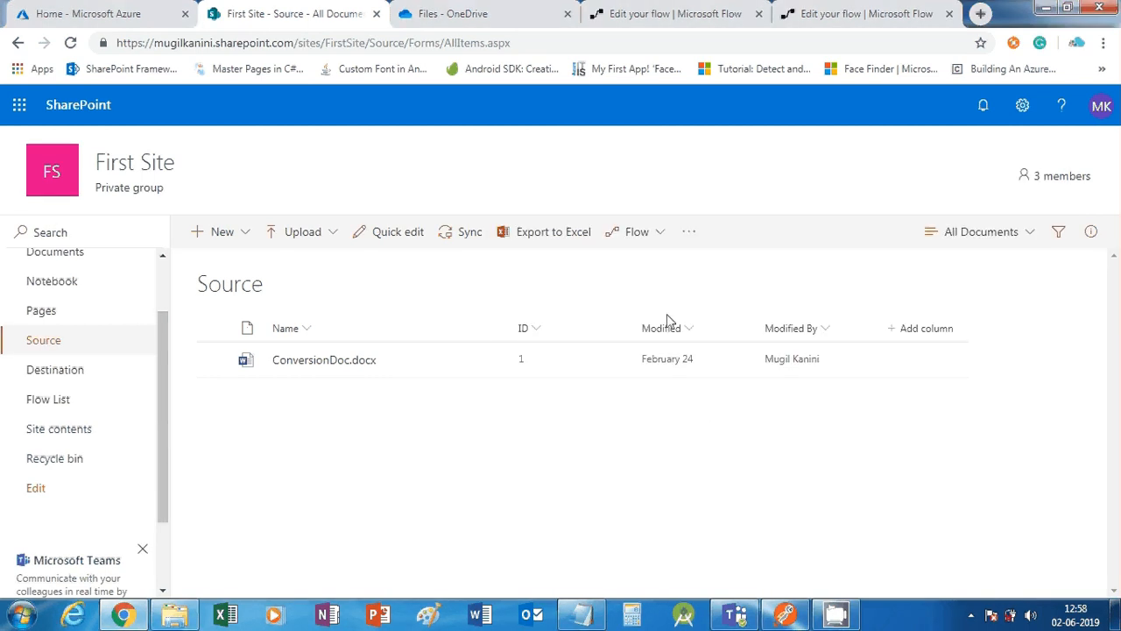
click(71, 43)
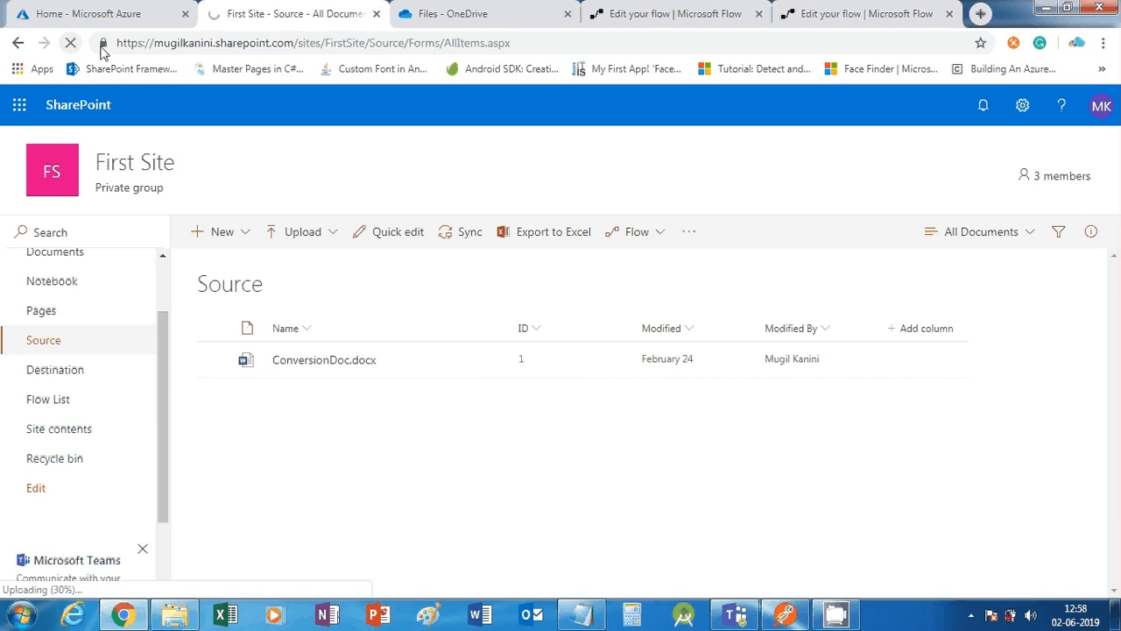
mouse_move(791, 611)
click(791, 547)
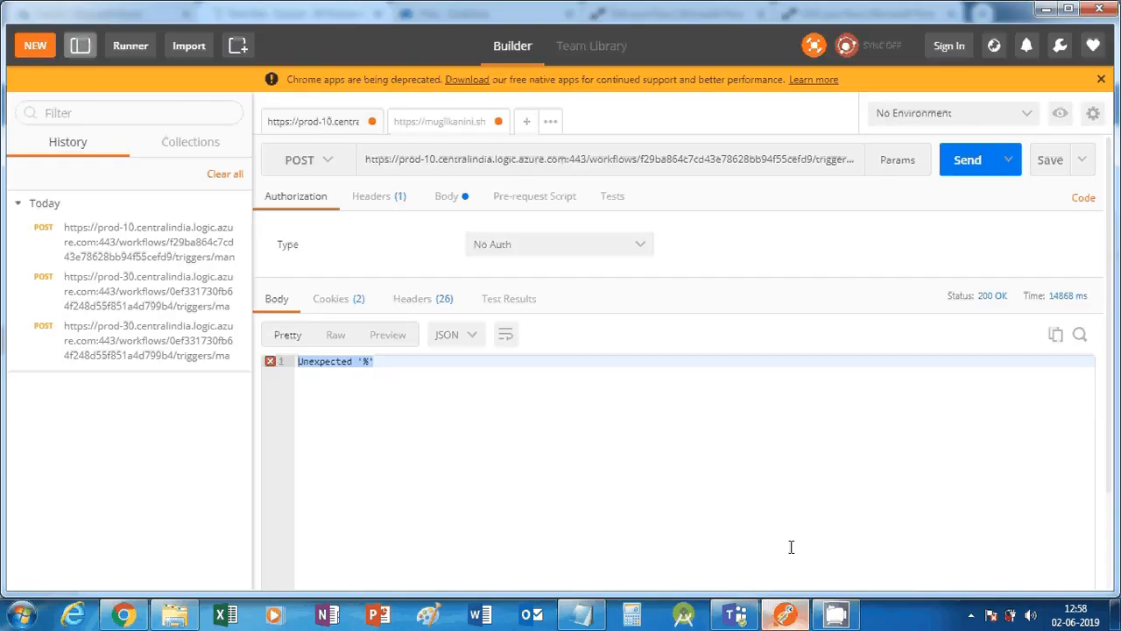
Resend the POST to the flow, waiting through unresponsive-page prompts, getting 200 OK in 26546 ms
click(353, 367)
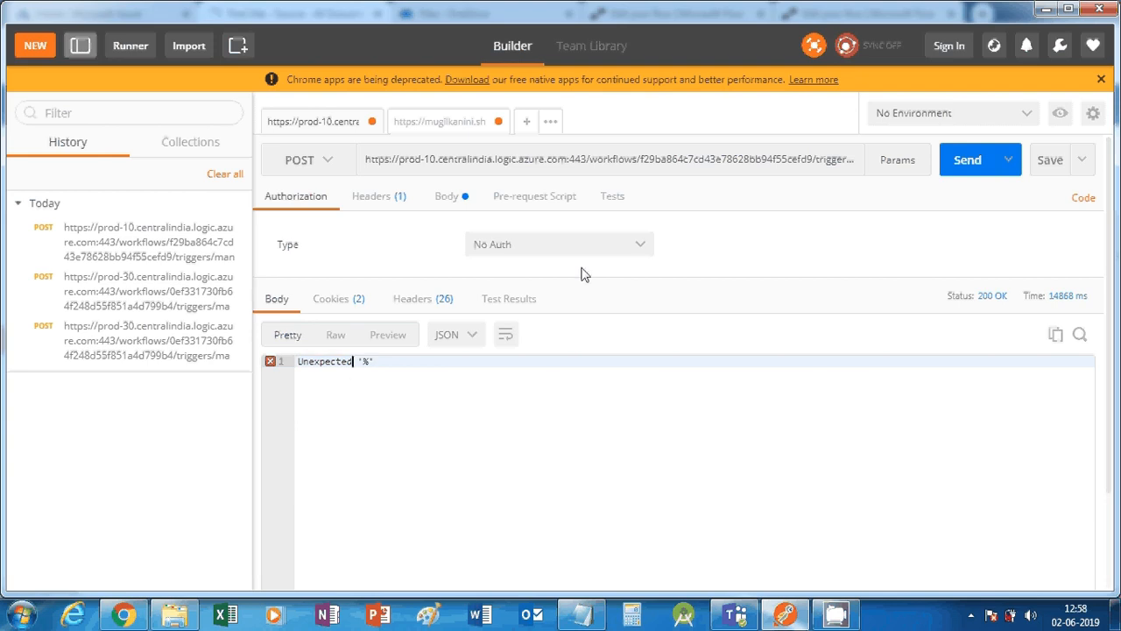
click(968, 167)
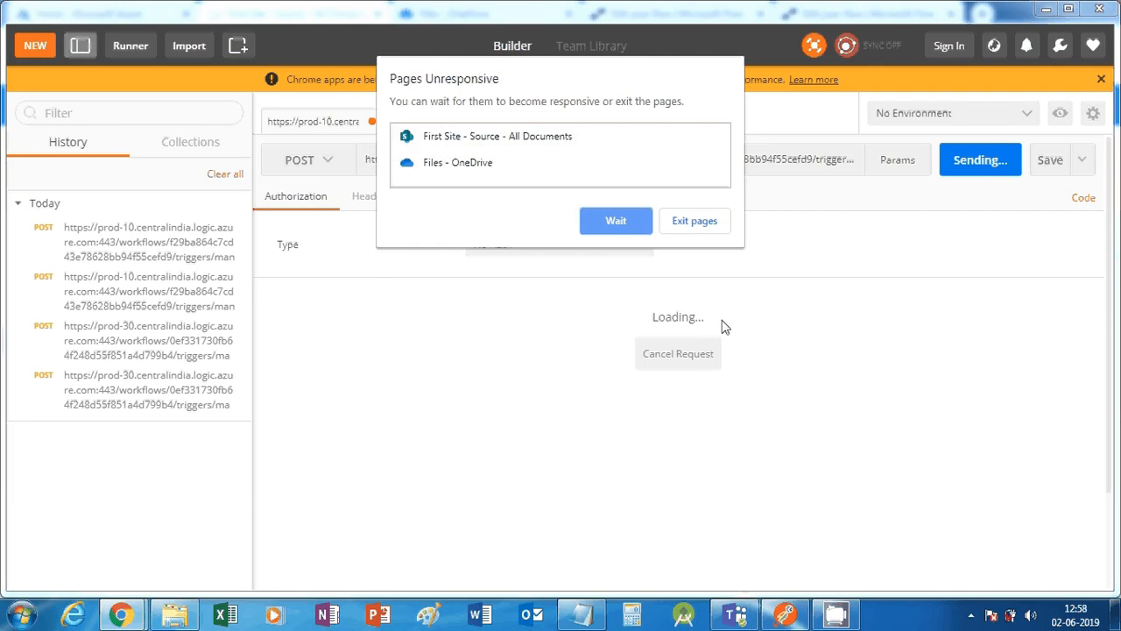
click(639, 230)
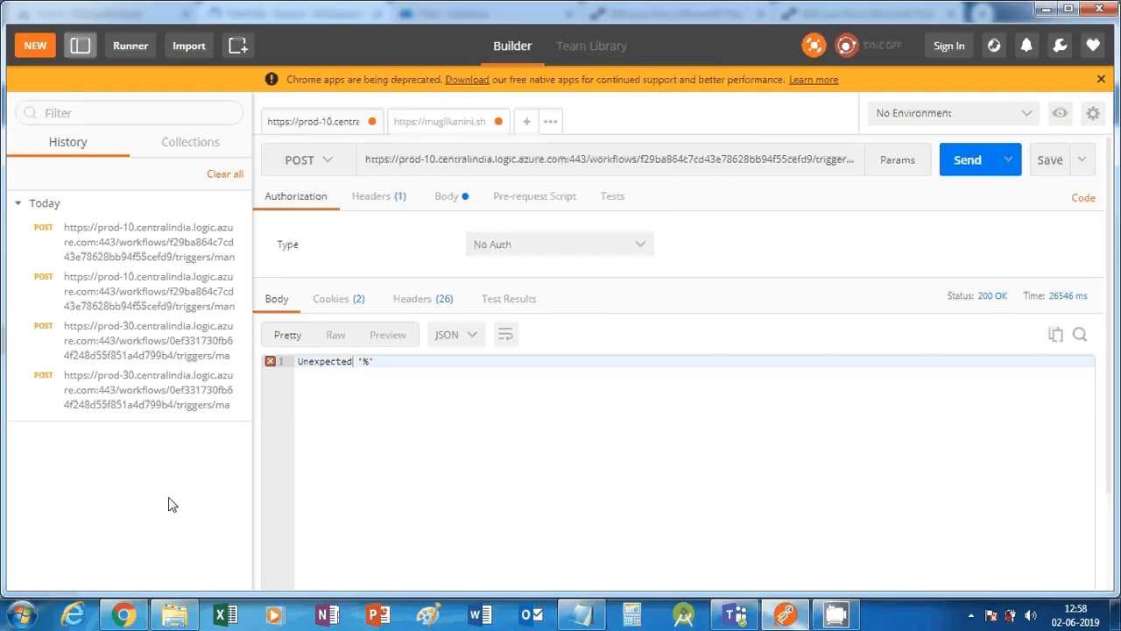
click(122, 614)
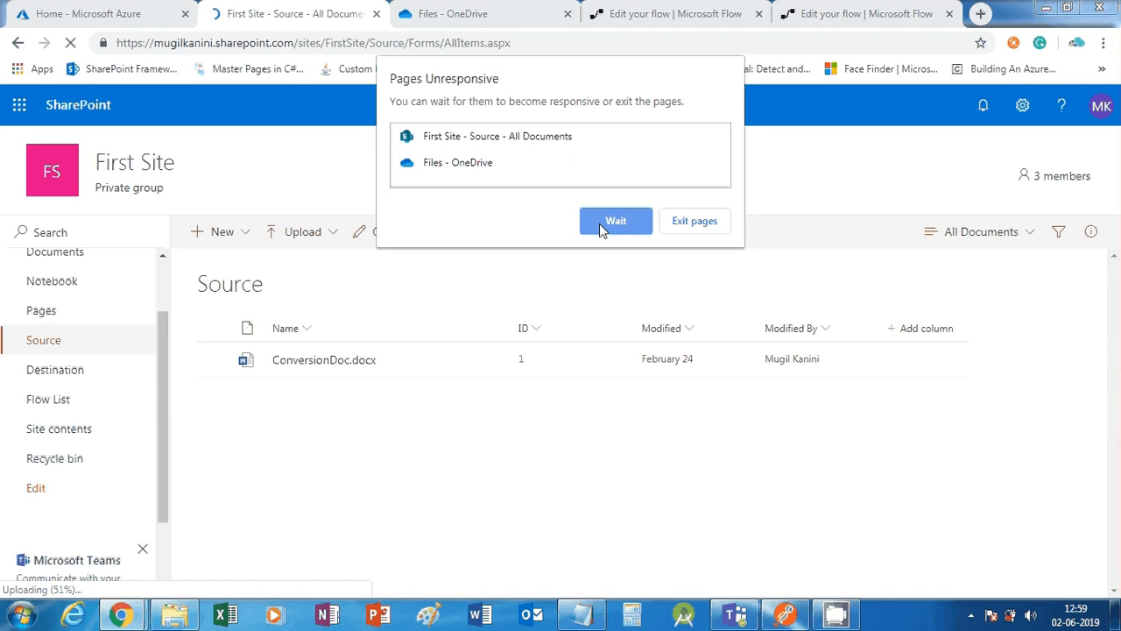
click(600, 224)
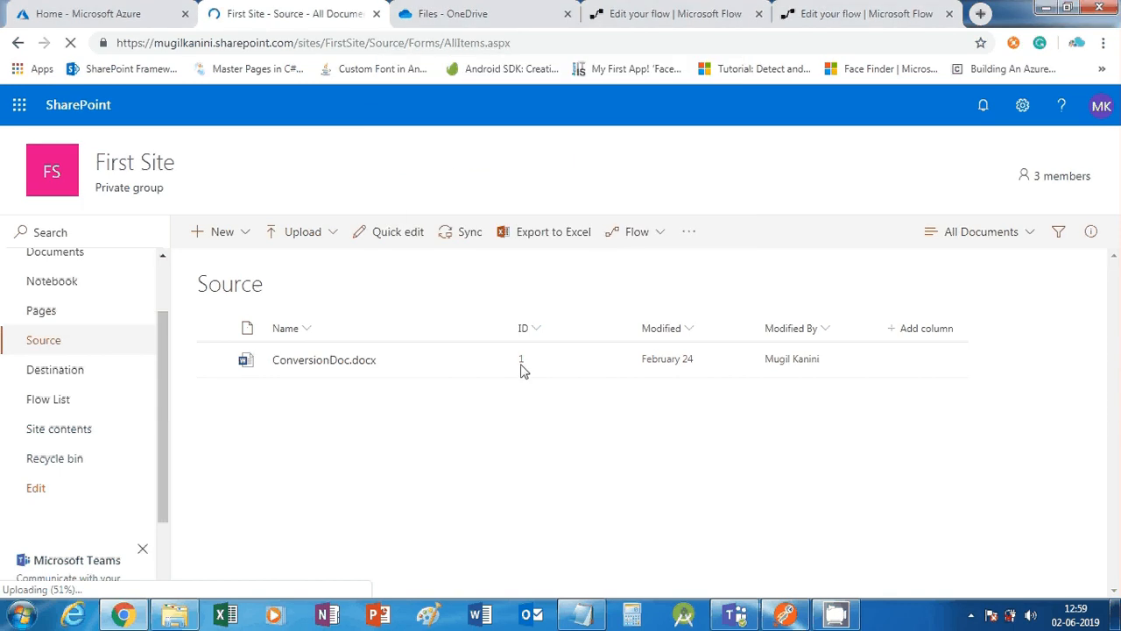
click(785, 615)
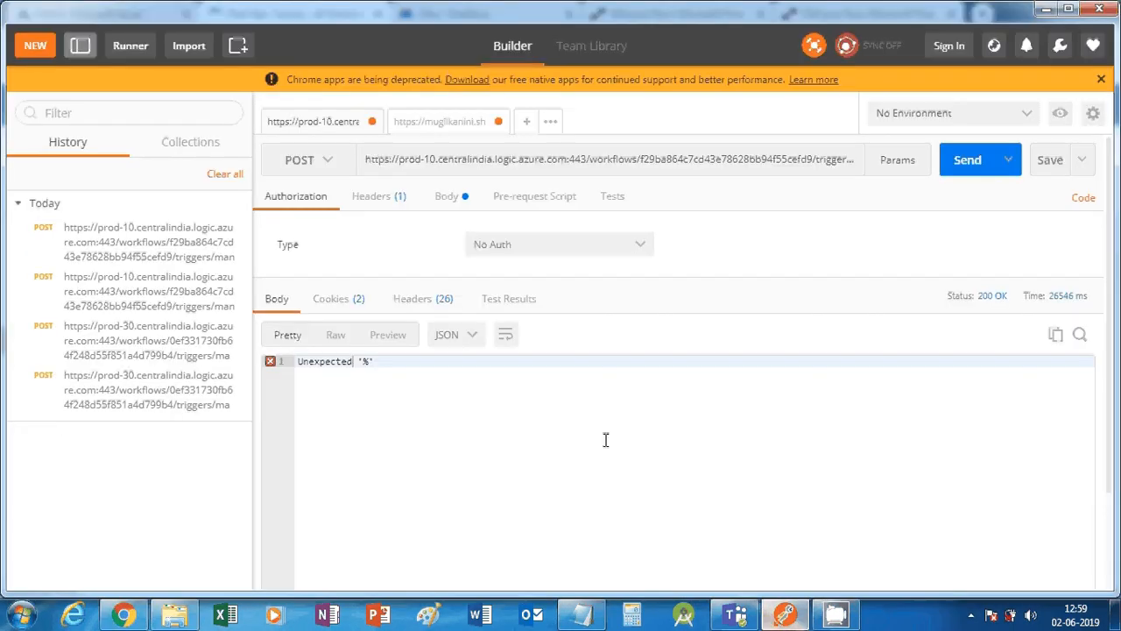
Review the request's Content-Type header and the response Headers, Cookies and Body tabs
click(391, 197)
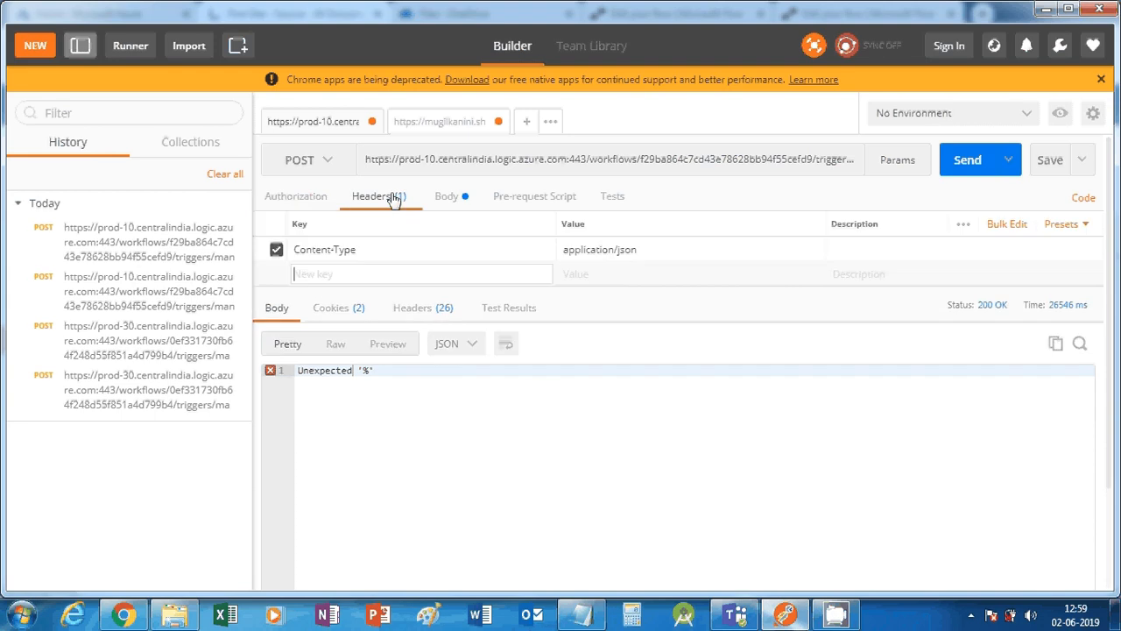
click(425, 315)
click(308, 319)
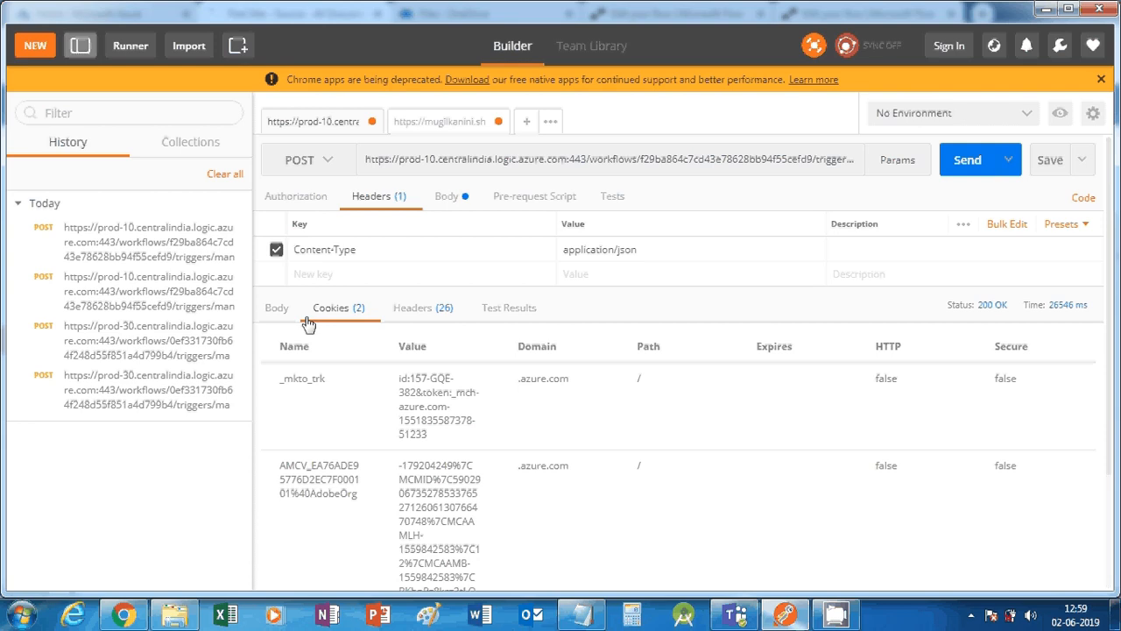
click(289, 315)
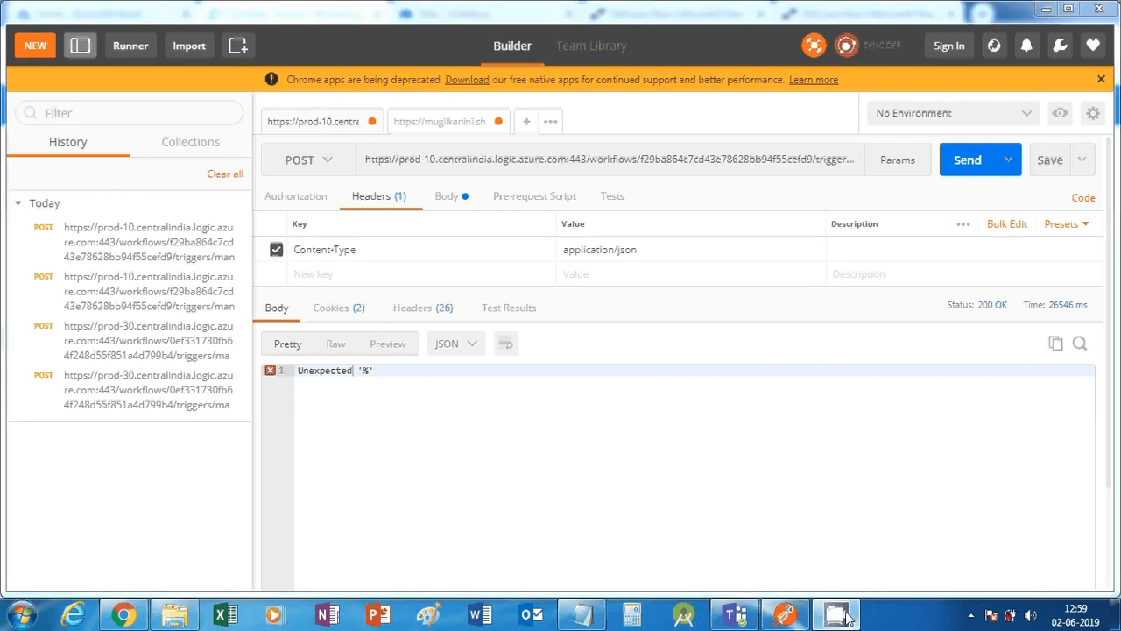
click(970, 614)
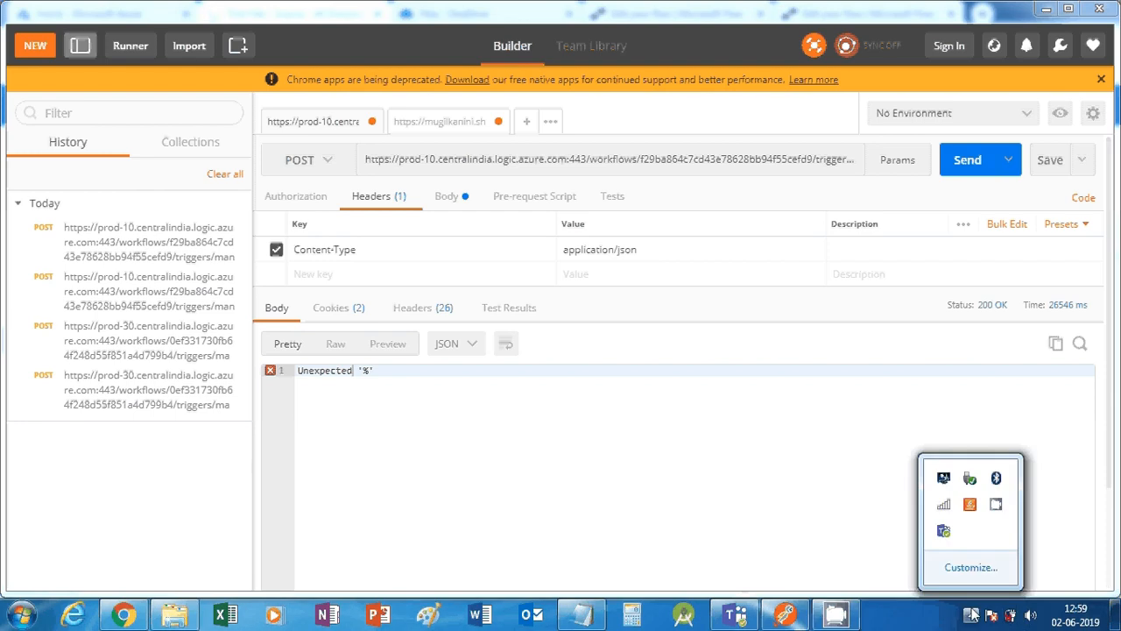
click(996, 504)
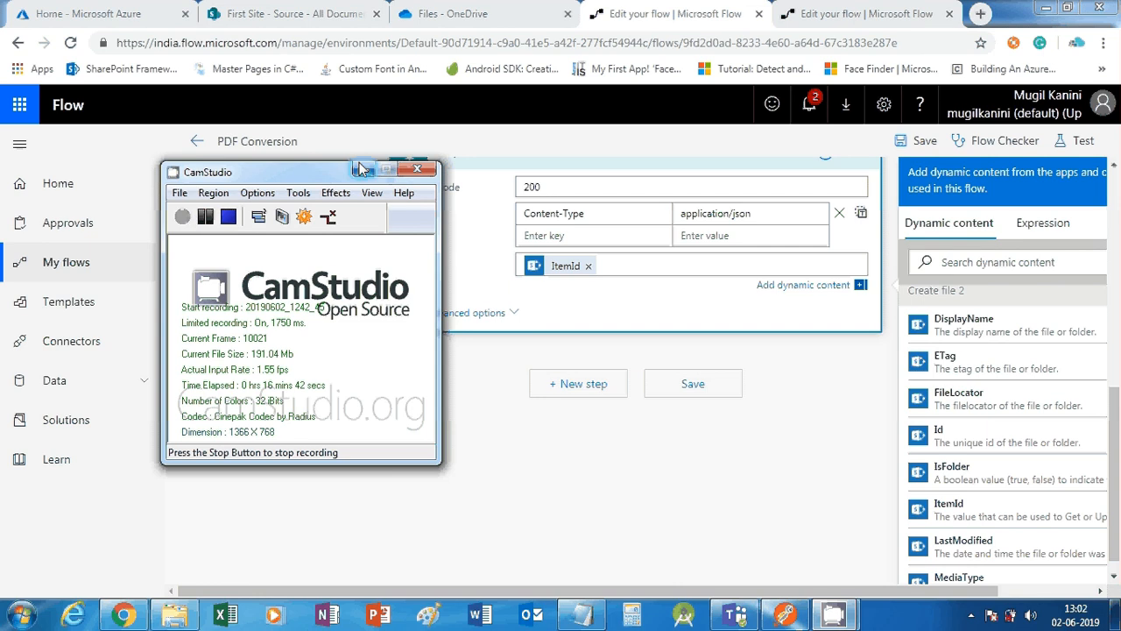
Leave a single ItemId token in the Response body, save PDF Conversion, and view OneDrive Files
click(359, 169)
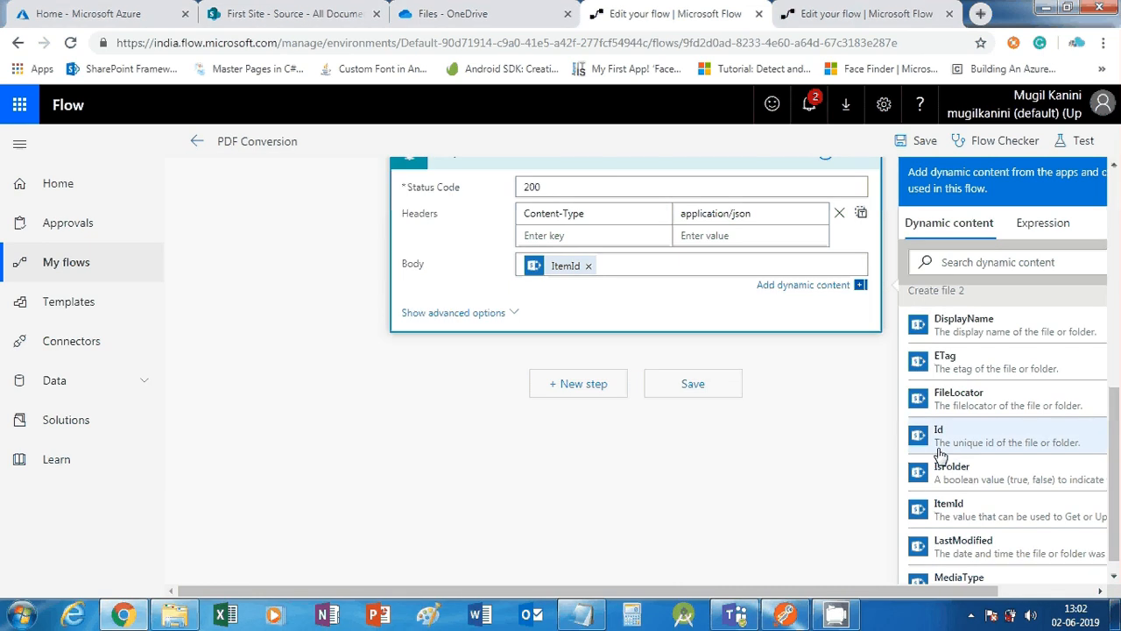
click(987, 511)
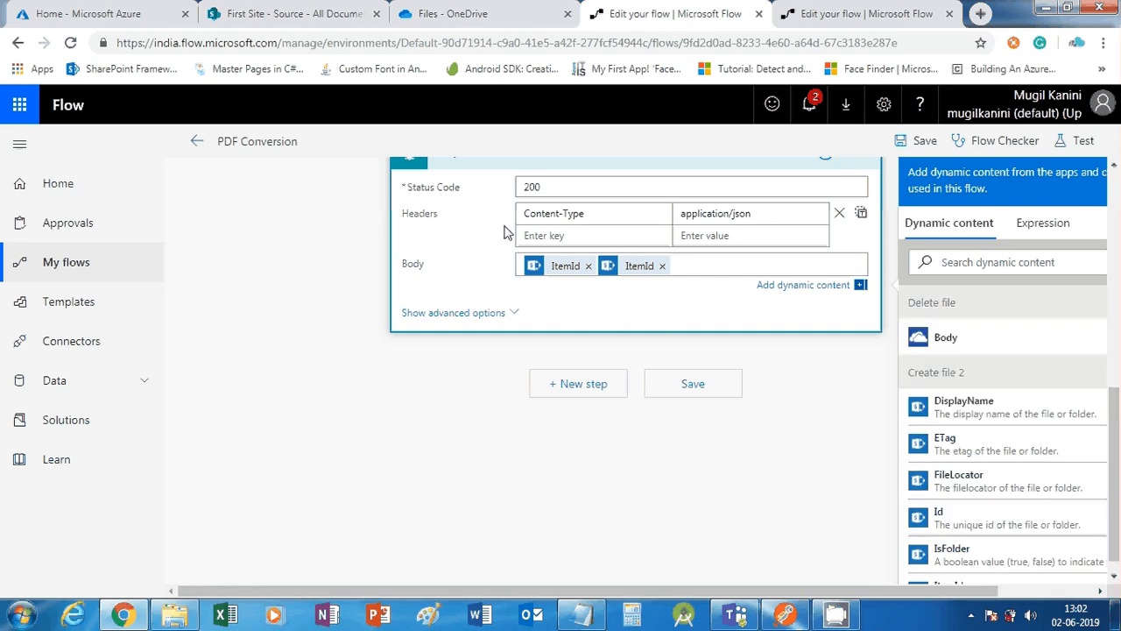
click(588, 265)
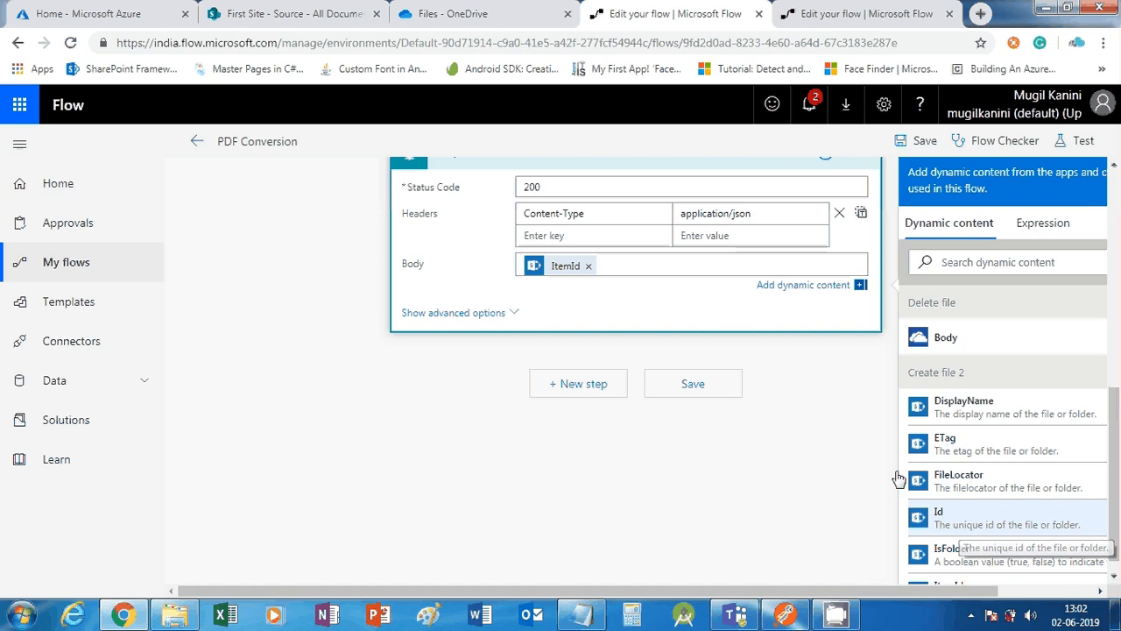
scroll(898, 479, up, 2)
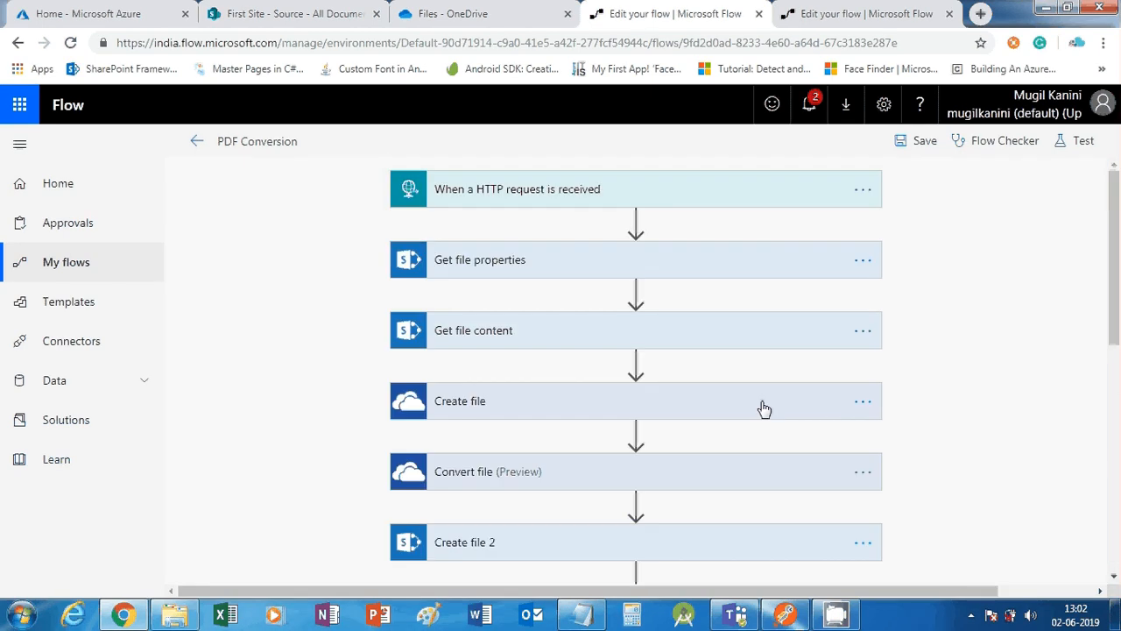
click(911, 149)
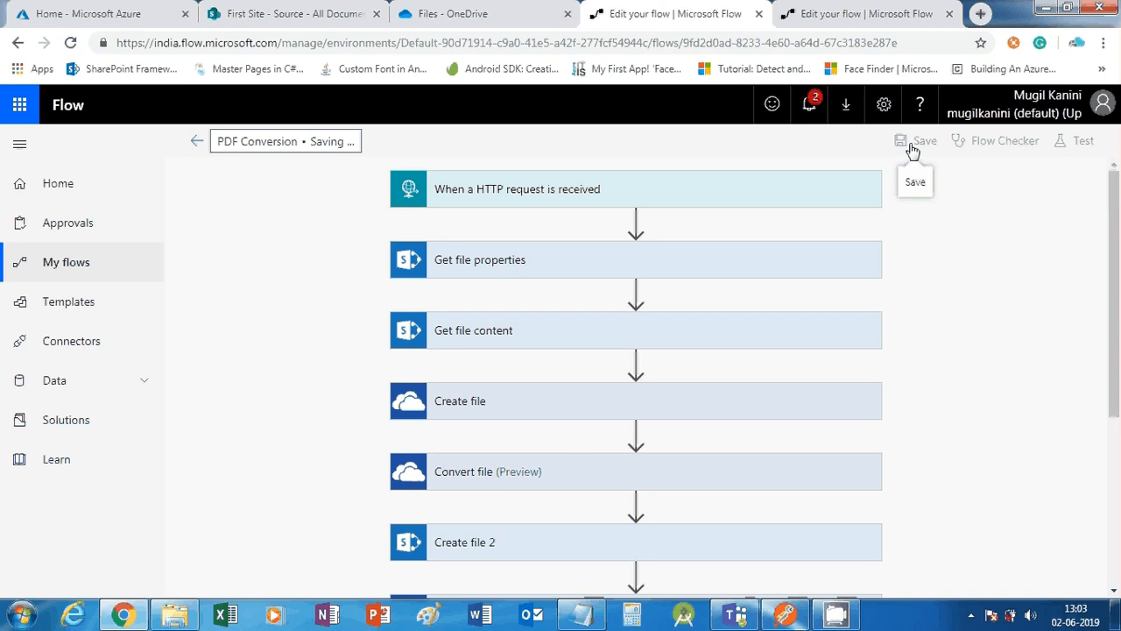
click(468, 8)
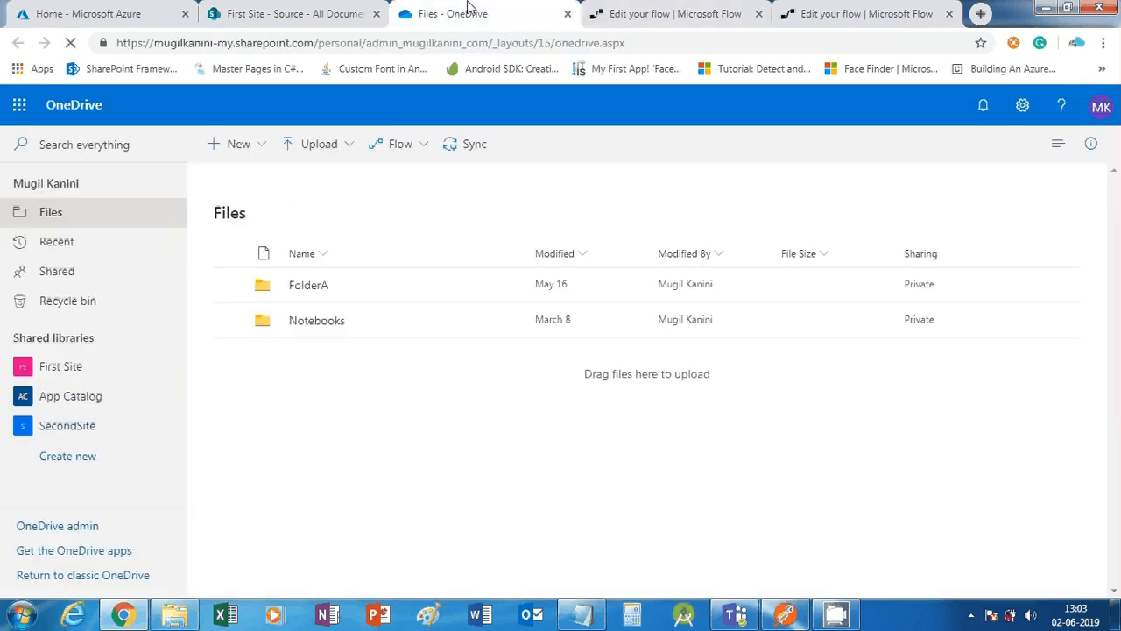
Select the new Word document in First Site's Source library to confirm it has ID 2
click(297, 12)
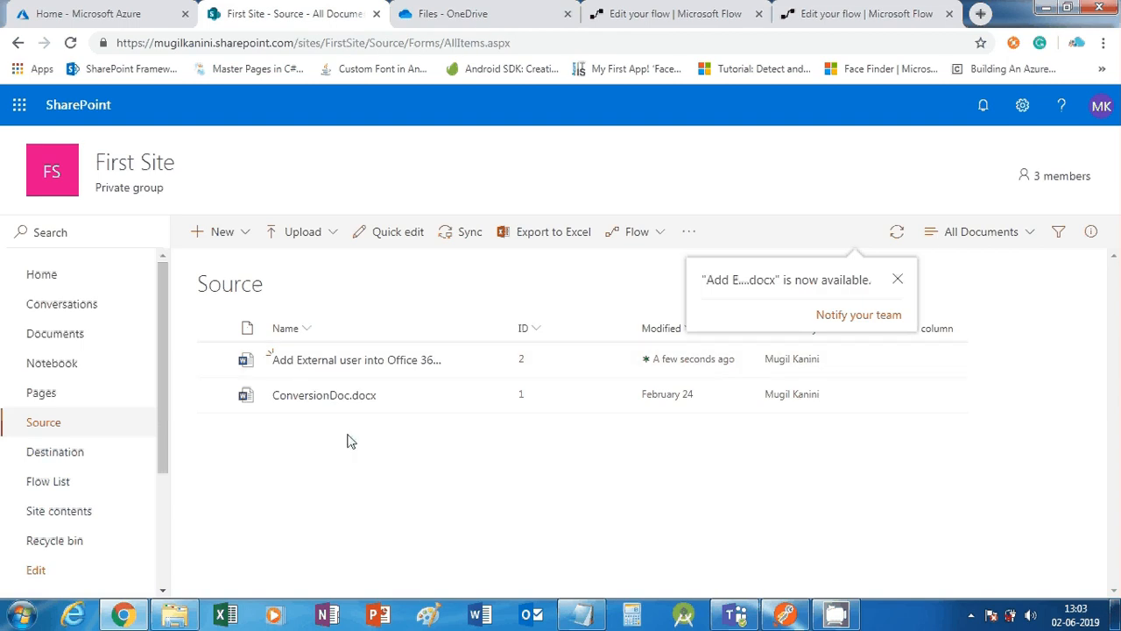
click(505, 366)
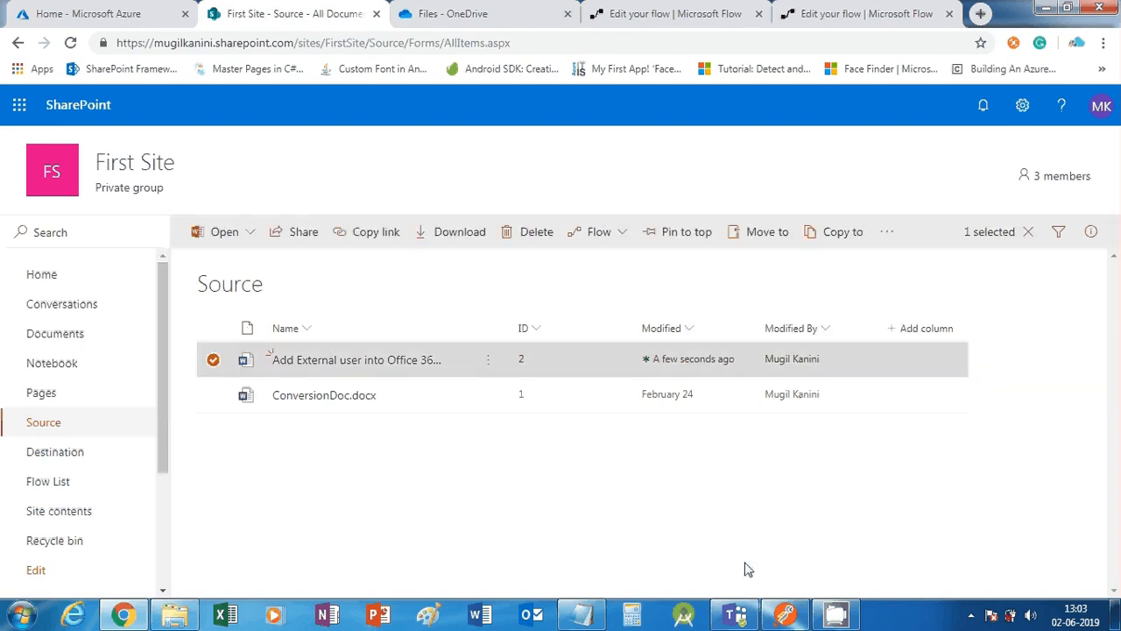
click(786, 613)
scroll(333, 235, up, 3)
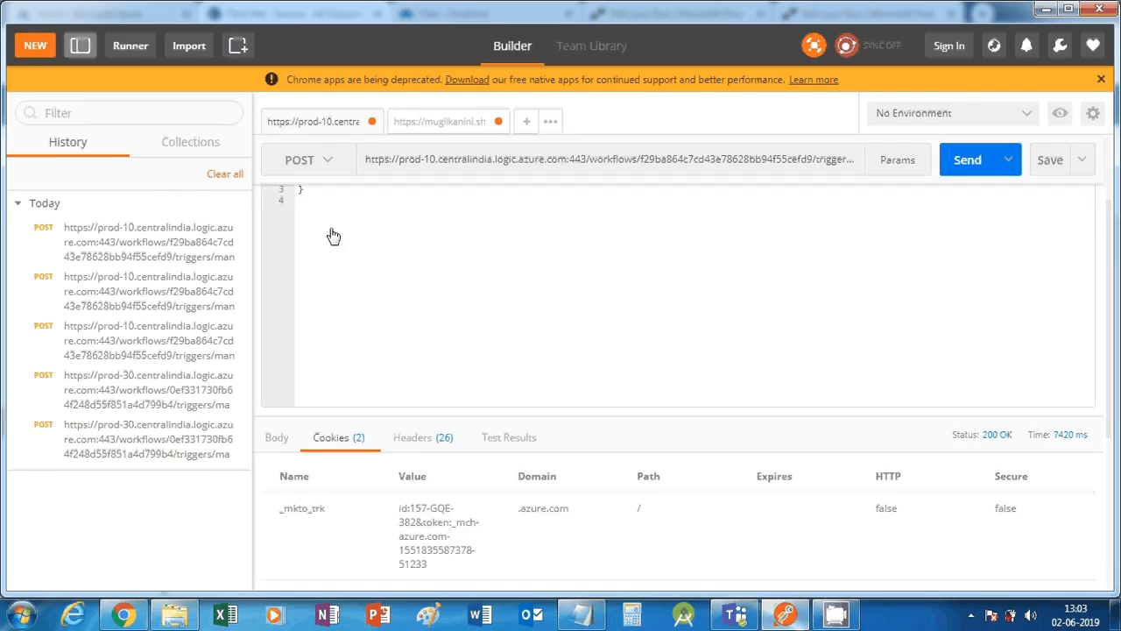
Post the JSON body with ItemId 2 to the flow, getting 200 OK with response body 4
scroll(332, 234, up, 2)
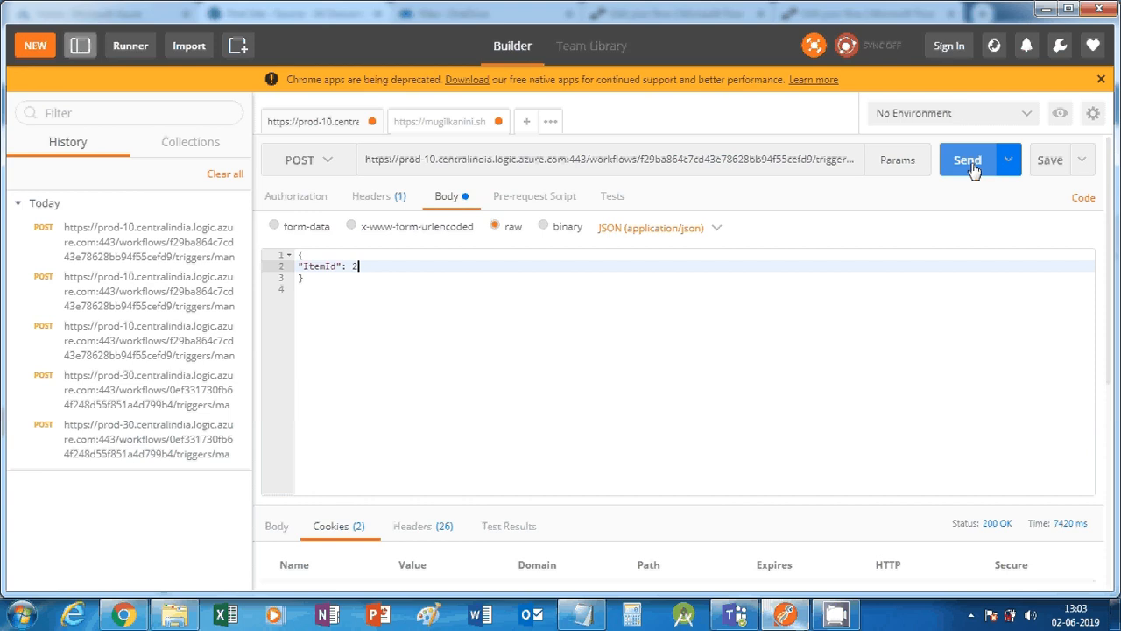
click(277, 527)
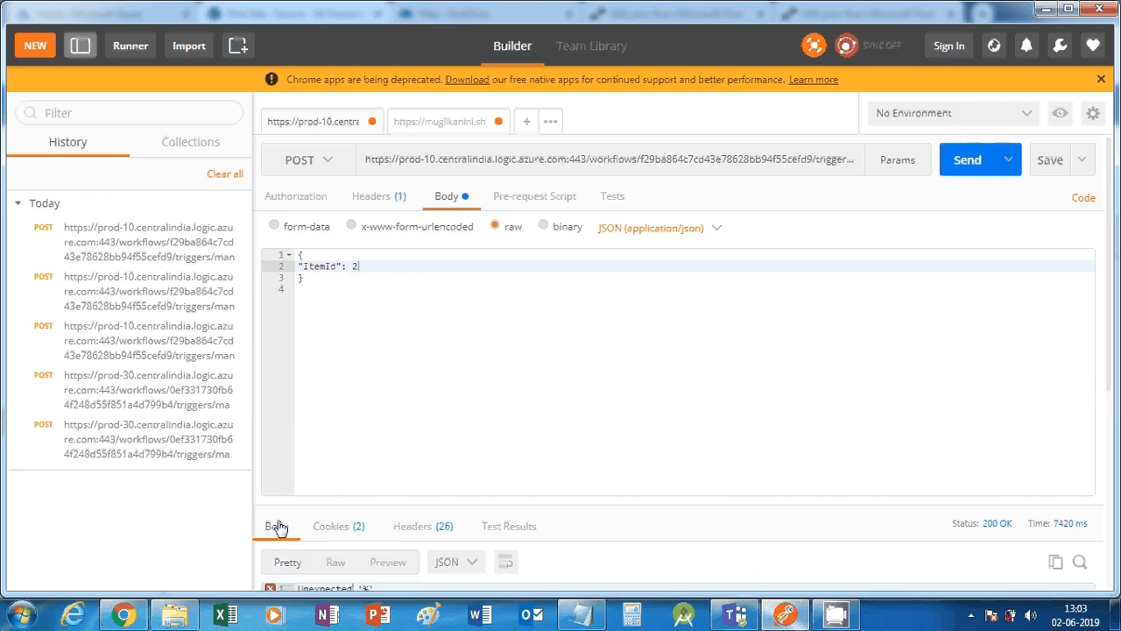
click(962, 161)
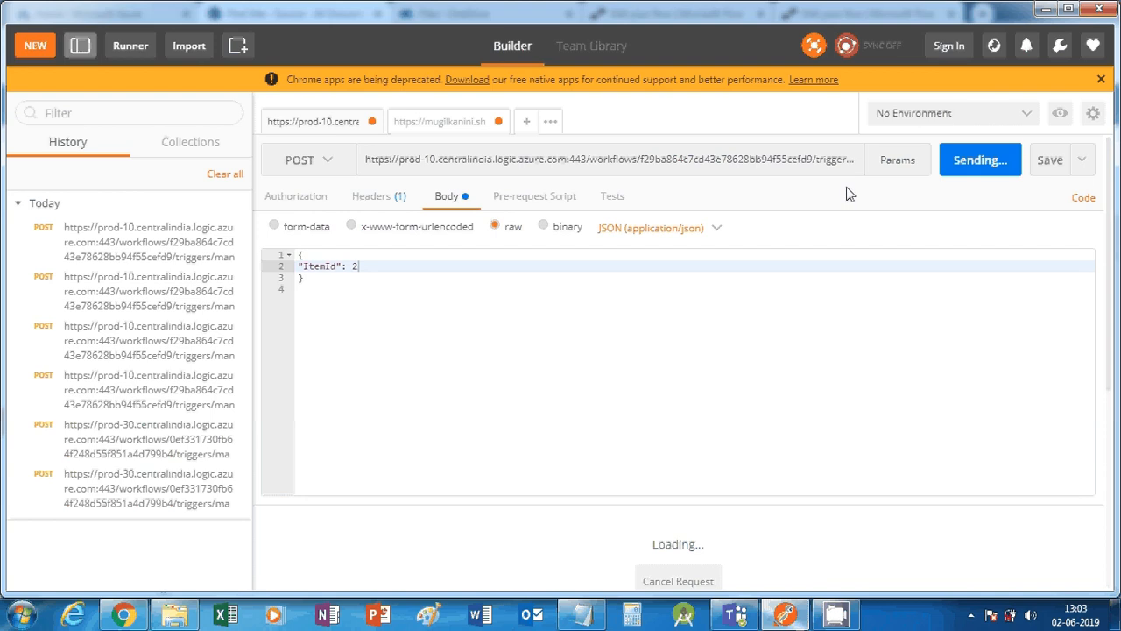
scroll(615, 449, down, 1)
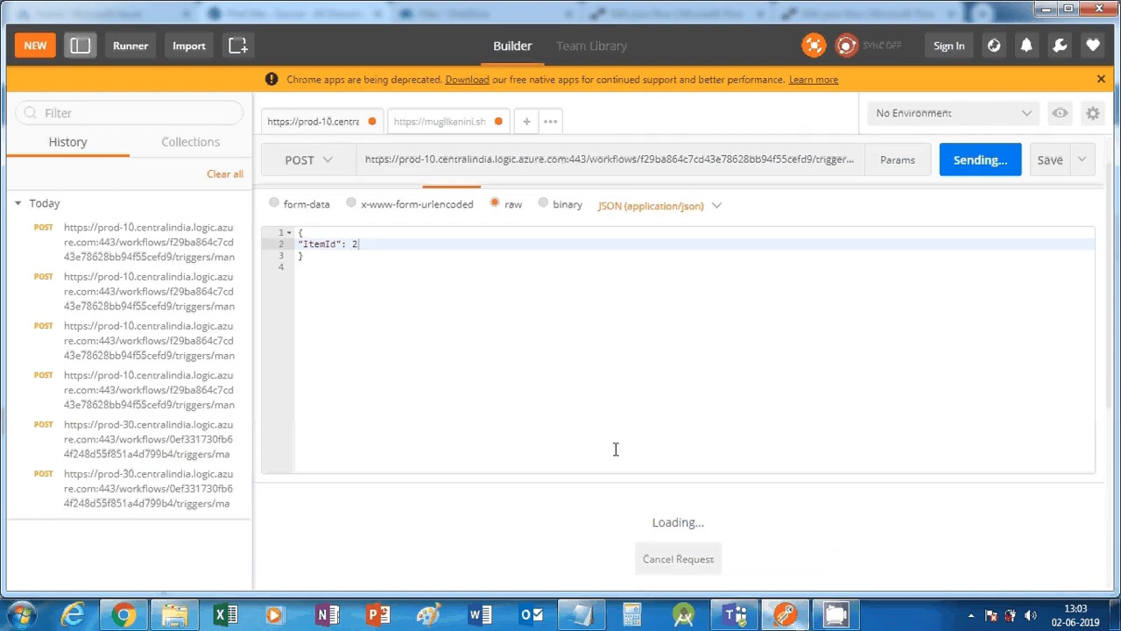
scroll(615, 449, down, 3)
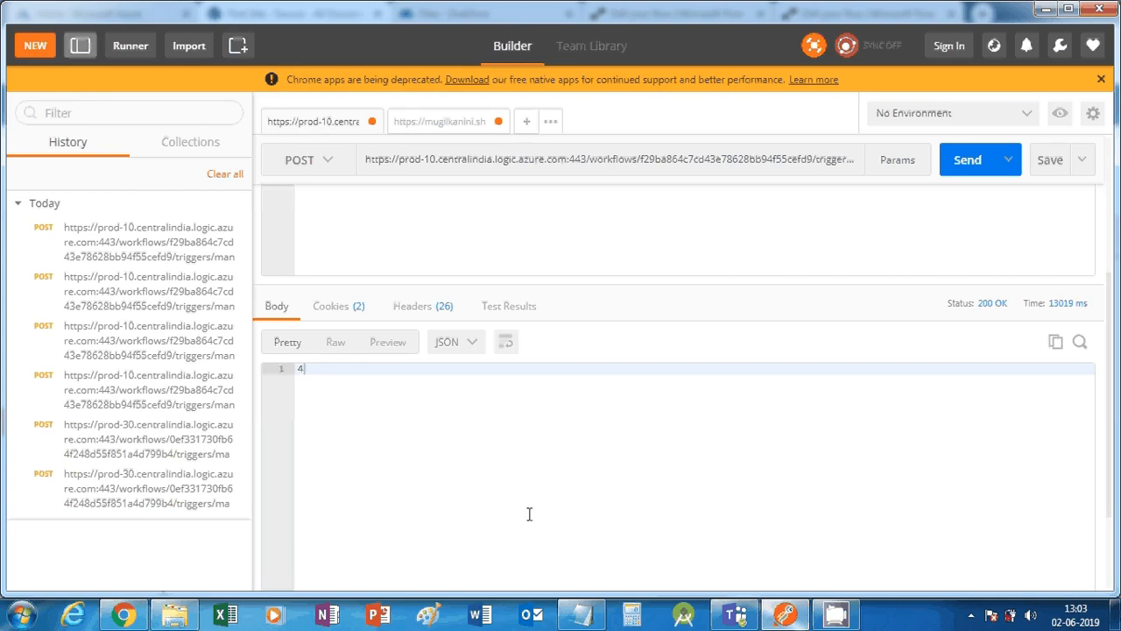
click(123, 615)
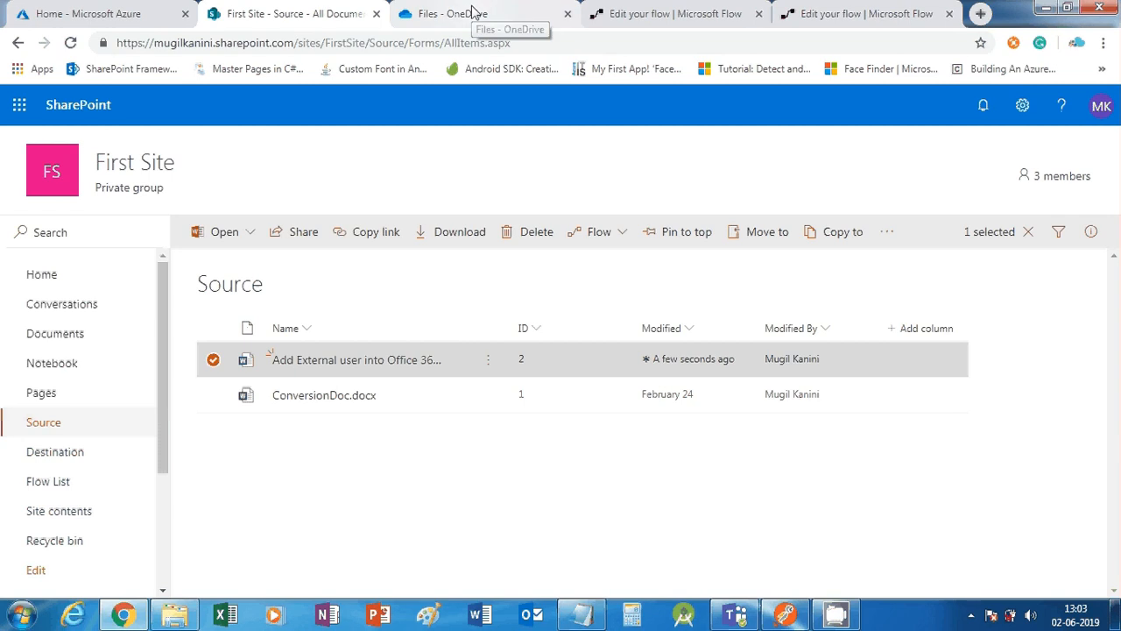
Open First Site's Destination library, where the converted Add External user PDF appears as ID 4
scroll(40, 360, down, 3)
scroll(35, 400, up, 2)
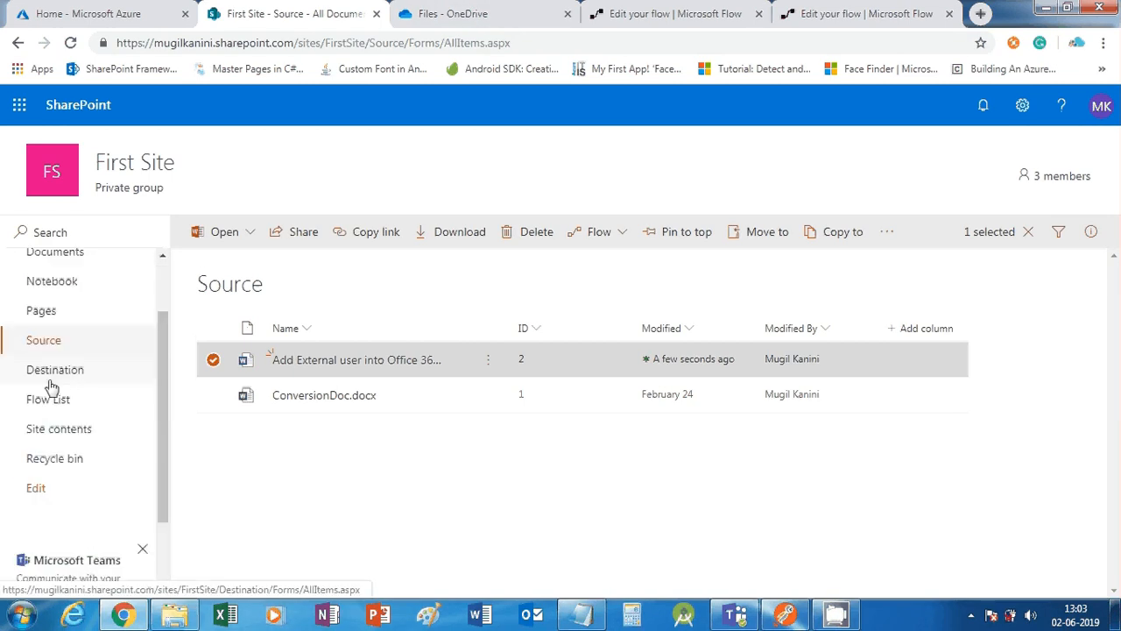
click(54, 376)
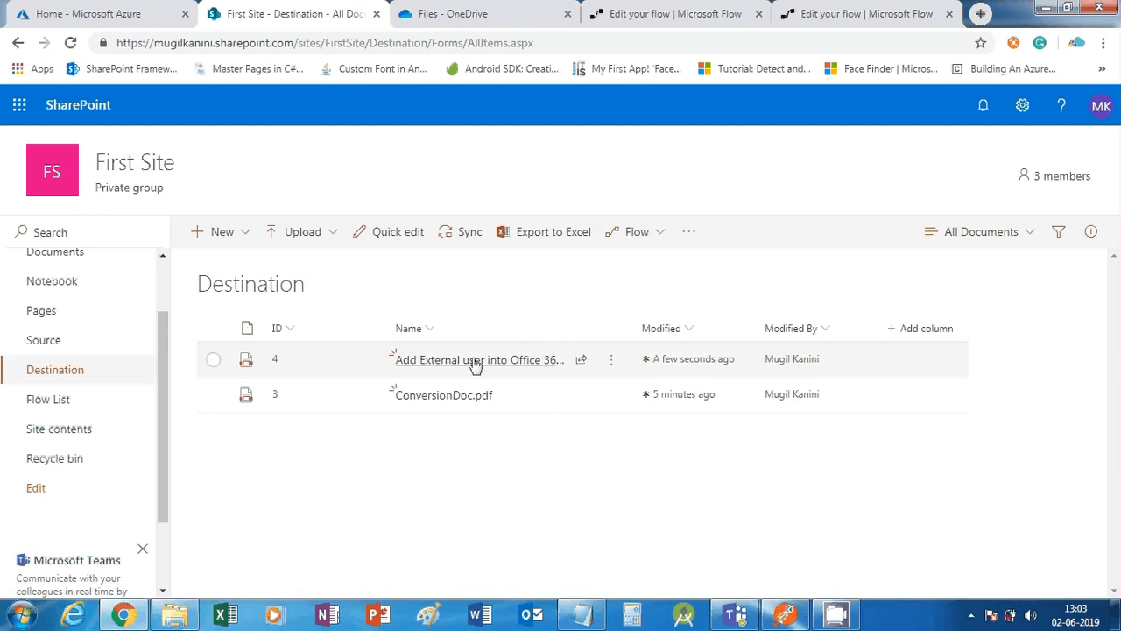
click(464, 13)
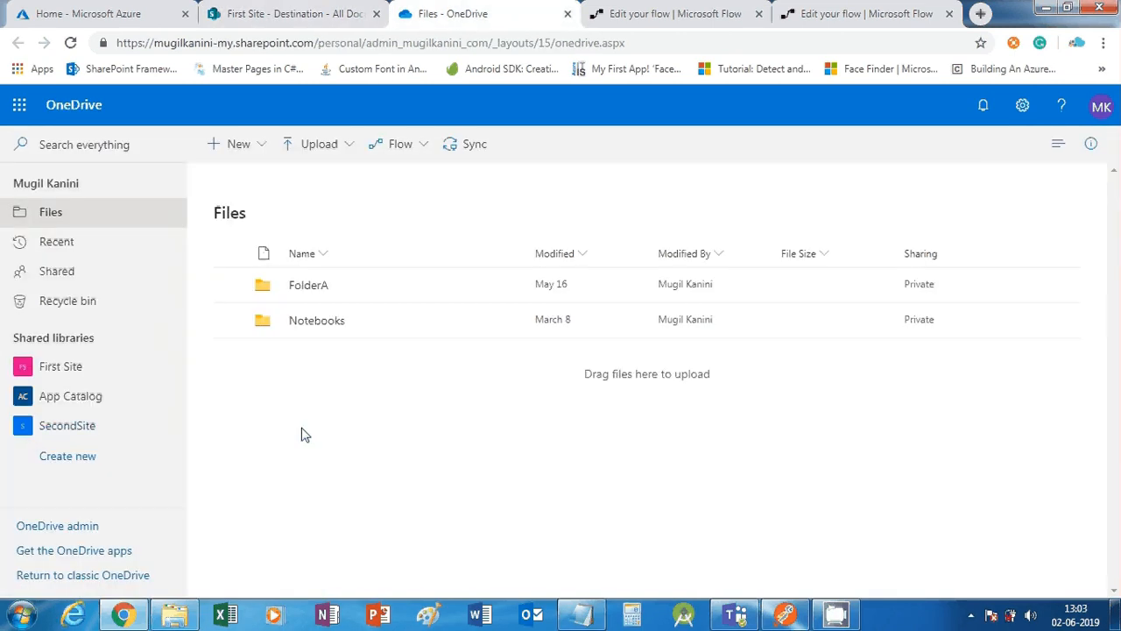
click(70, 43)
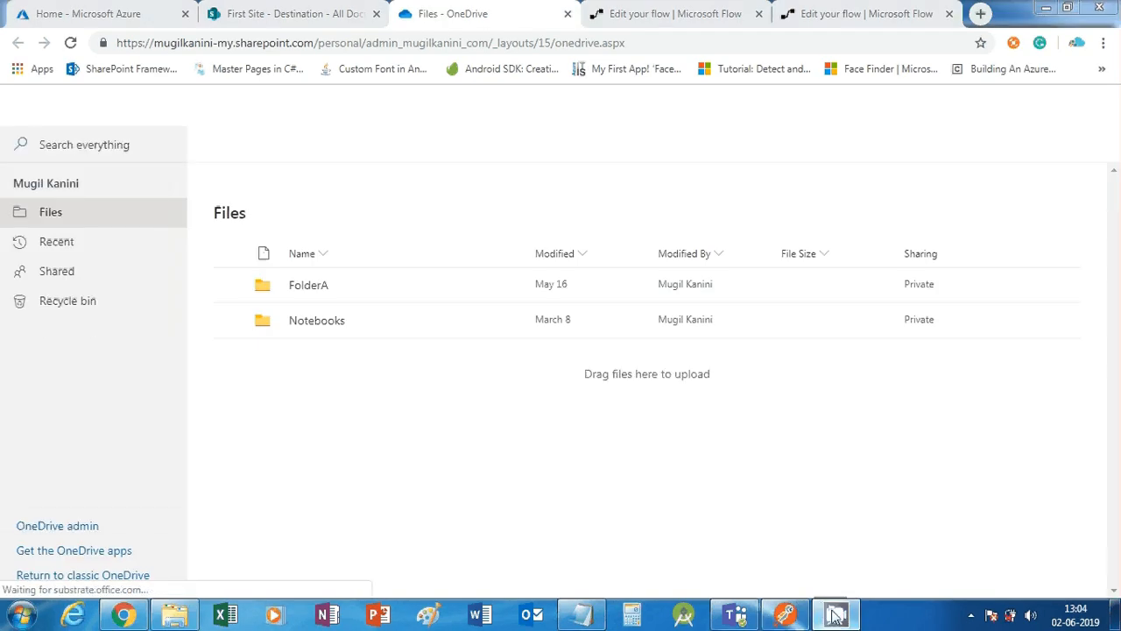
click(970, 616)
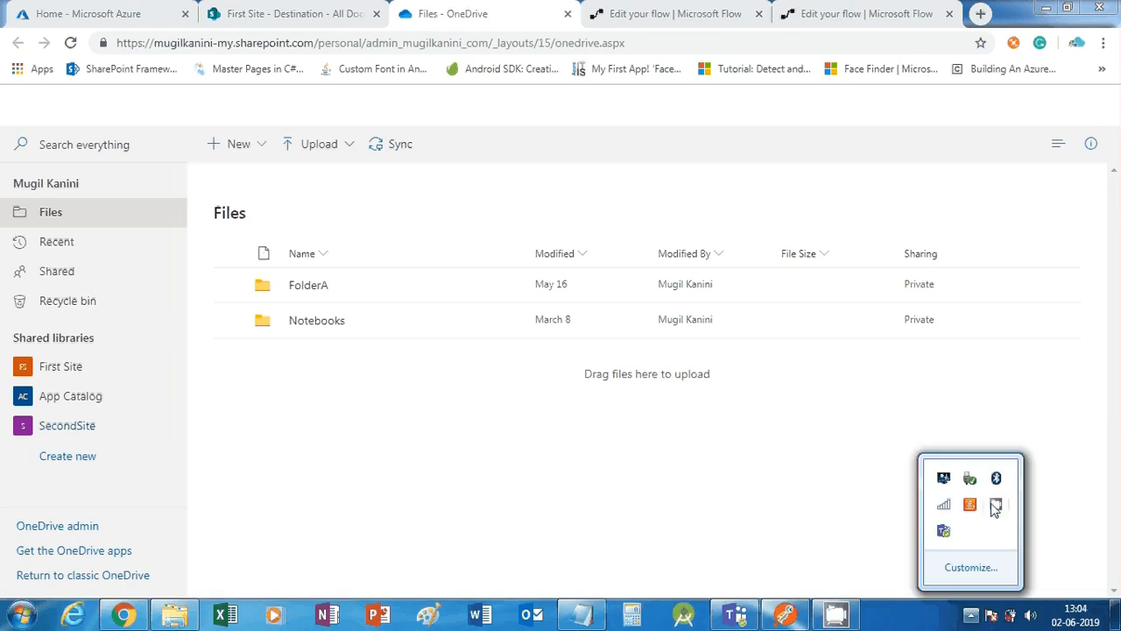